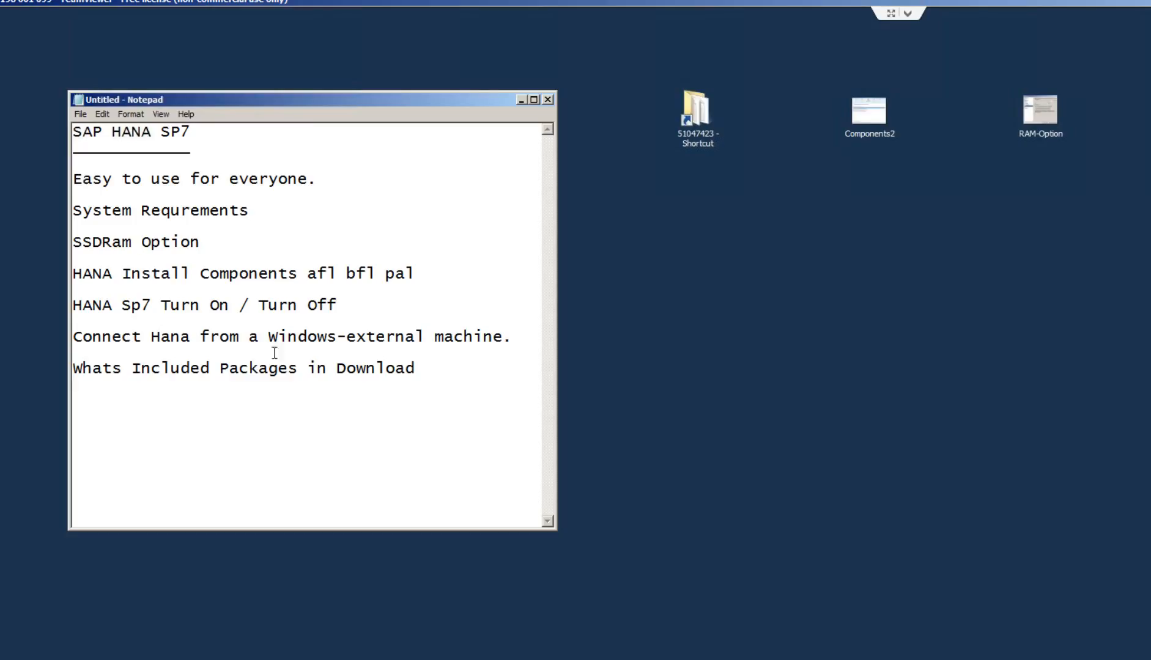
- Minimize the SAP HANA SP7 agenda in Notepad to uncover the desktop shortcuts
click(770, 404)
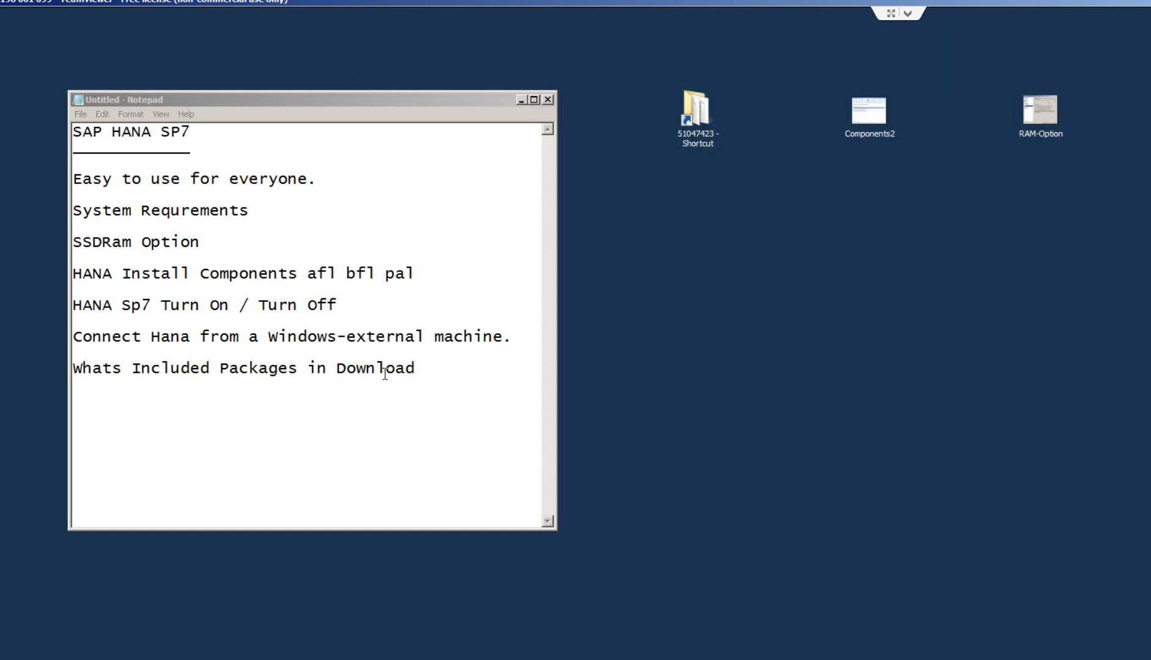
click(372, 448)
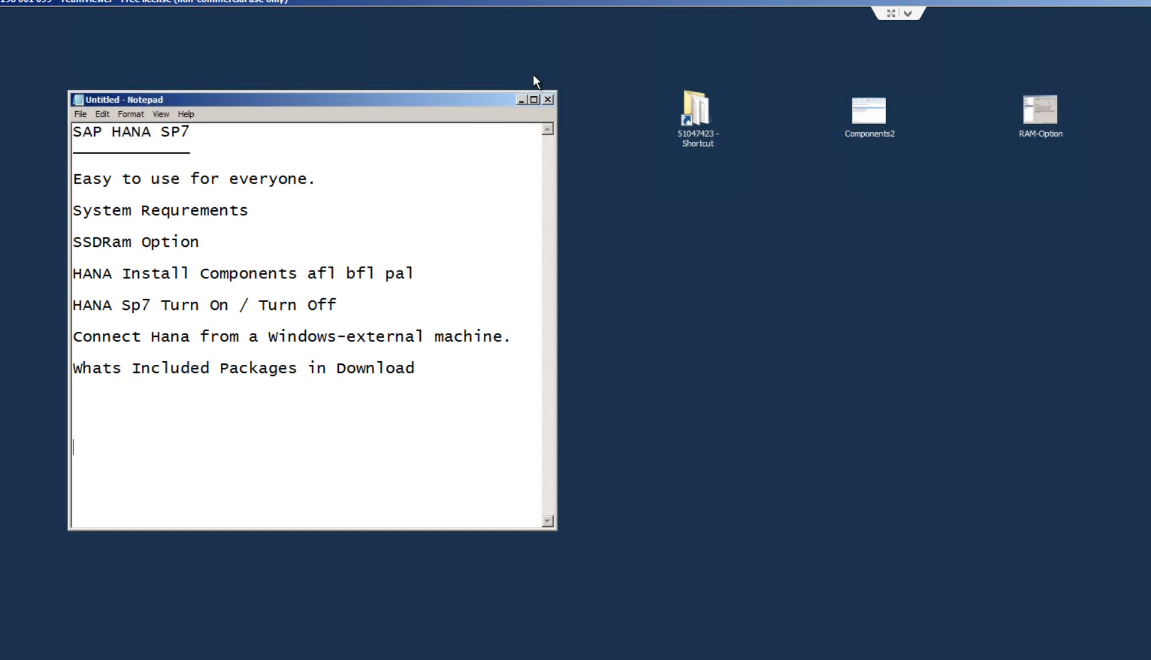
click(521, 100)
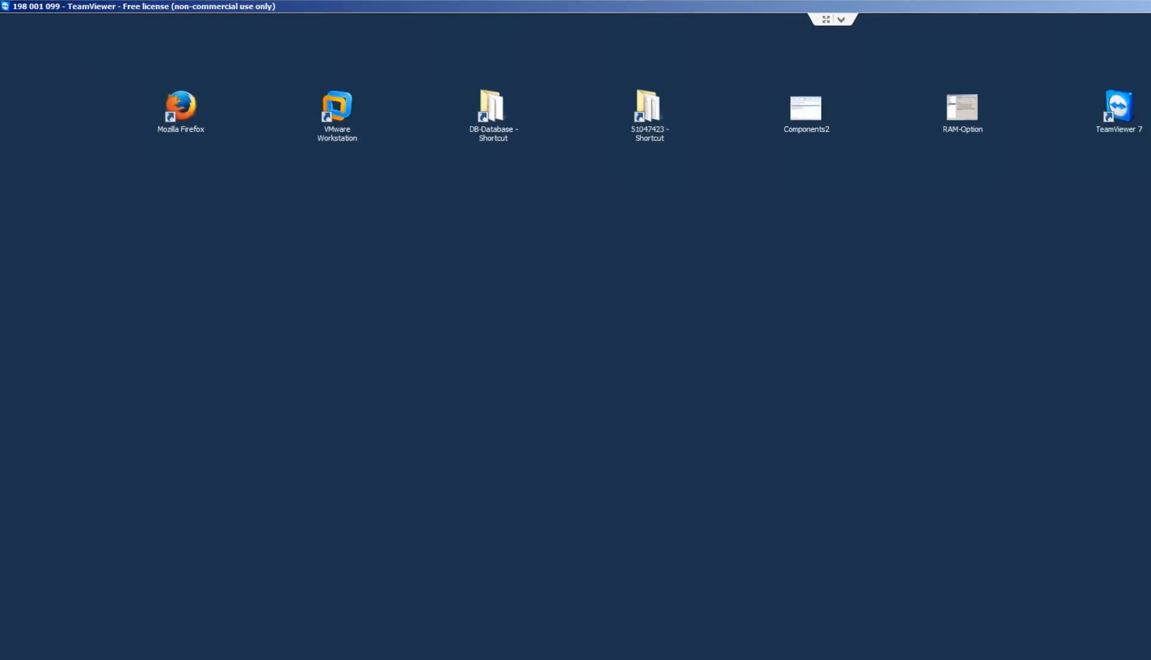
- On the Amazon Crucial M500 SSD page, highlight the name, capacity, 7mm thickness and $114.29 price
click(69, 656)
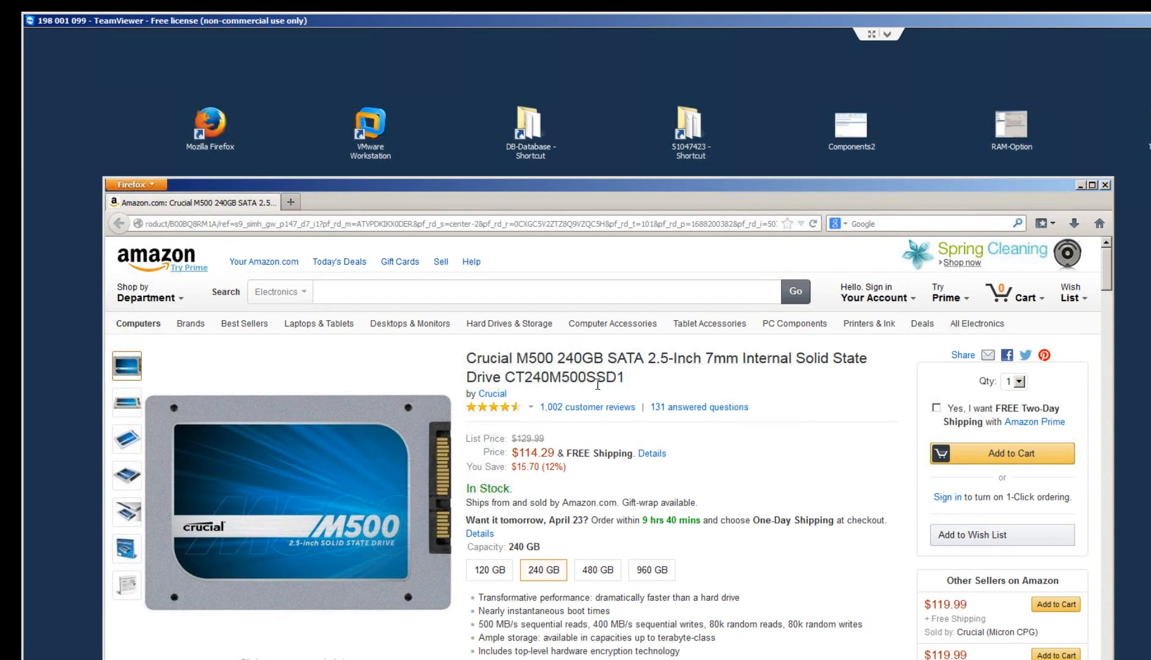
drag(468, 359, 573, 364)
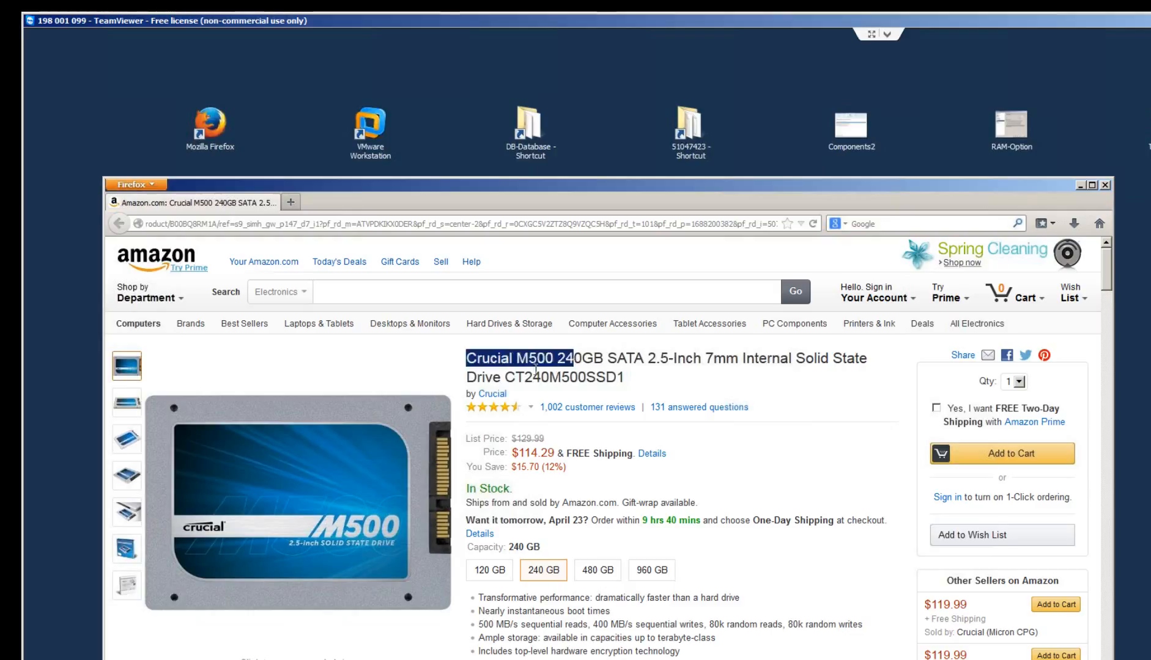
click(536, 370)
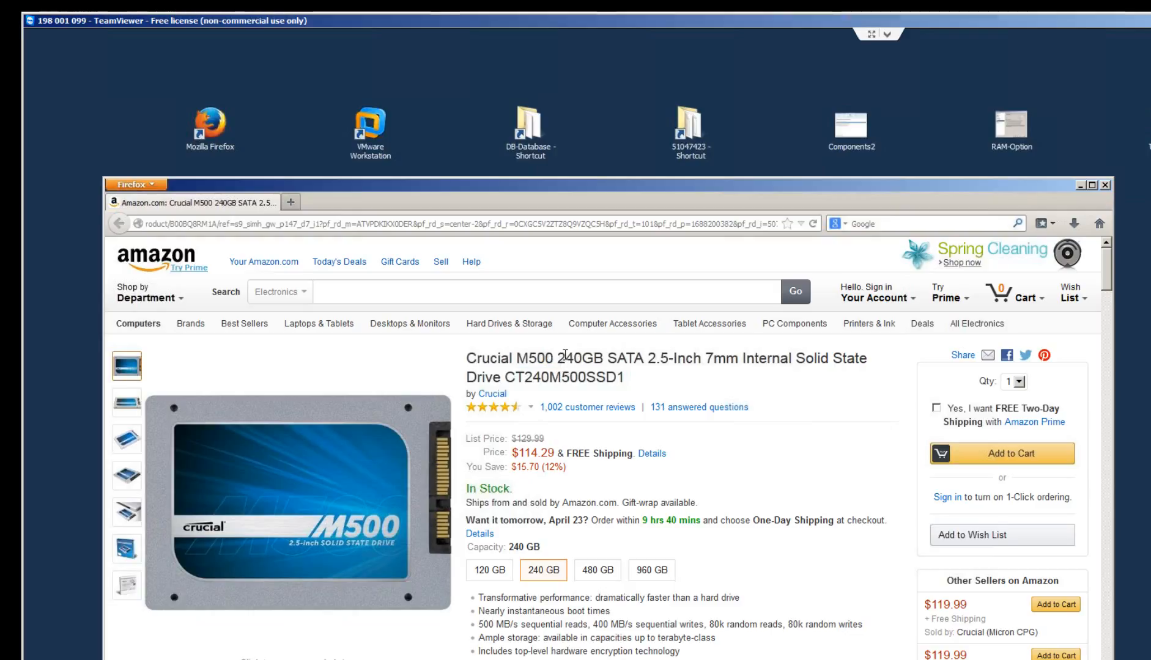
drag(563, 359, 601, 360)
click(601, 361)
drag(708, 359, 740, 365)
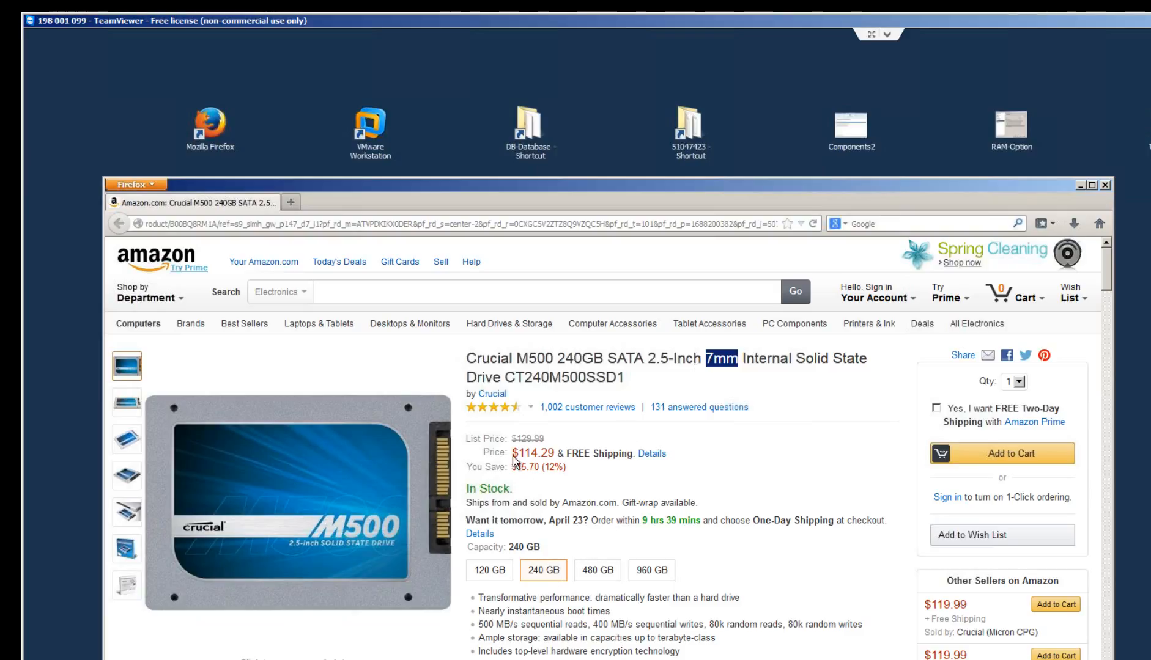
drag(513, 454, 597, 470)
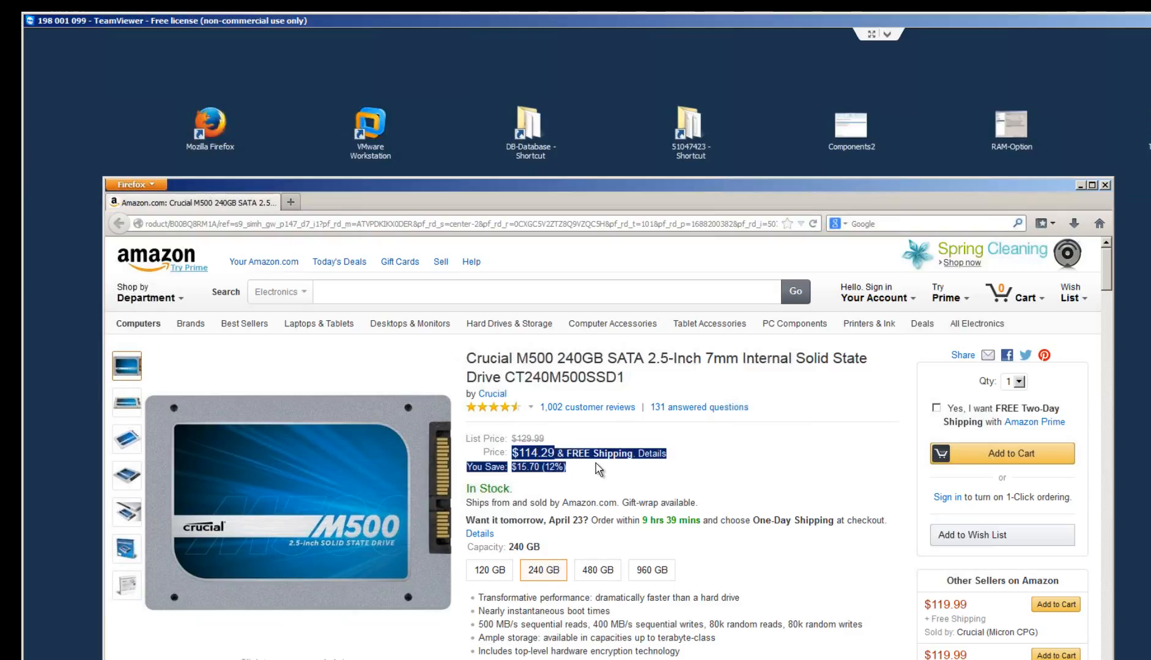
click(596, 470)
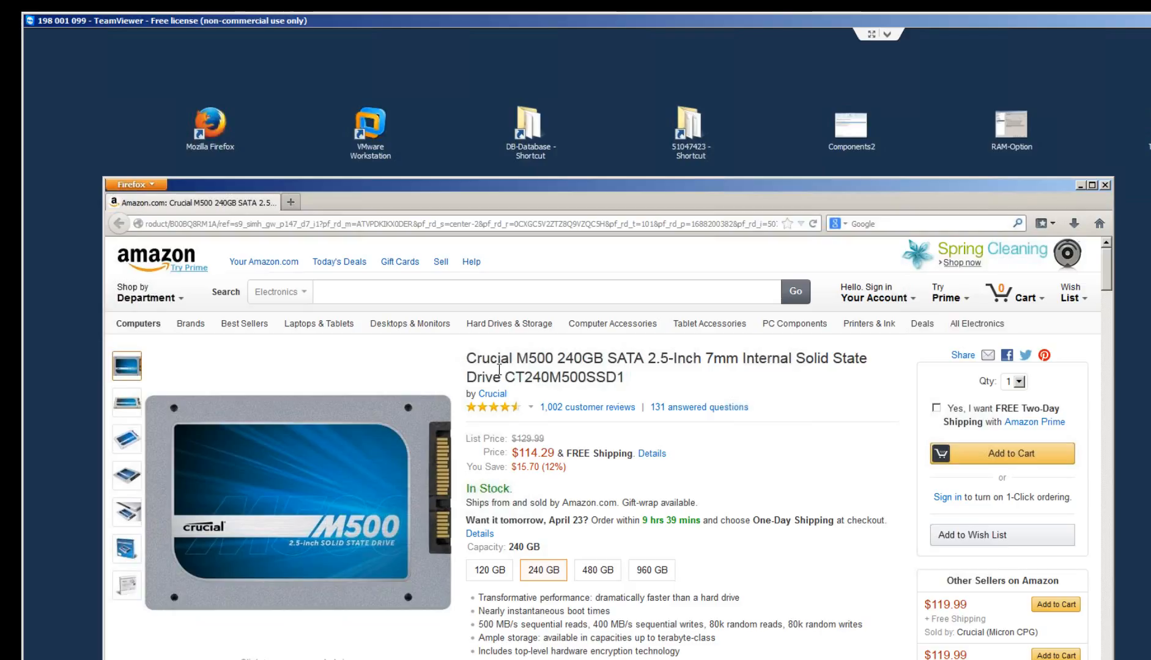
- Switch the drive to 480 GB, then 960 GB, then back to 240 GB
click(605, 572)
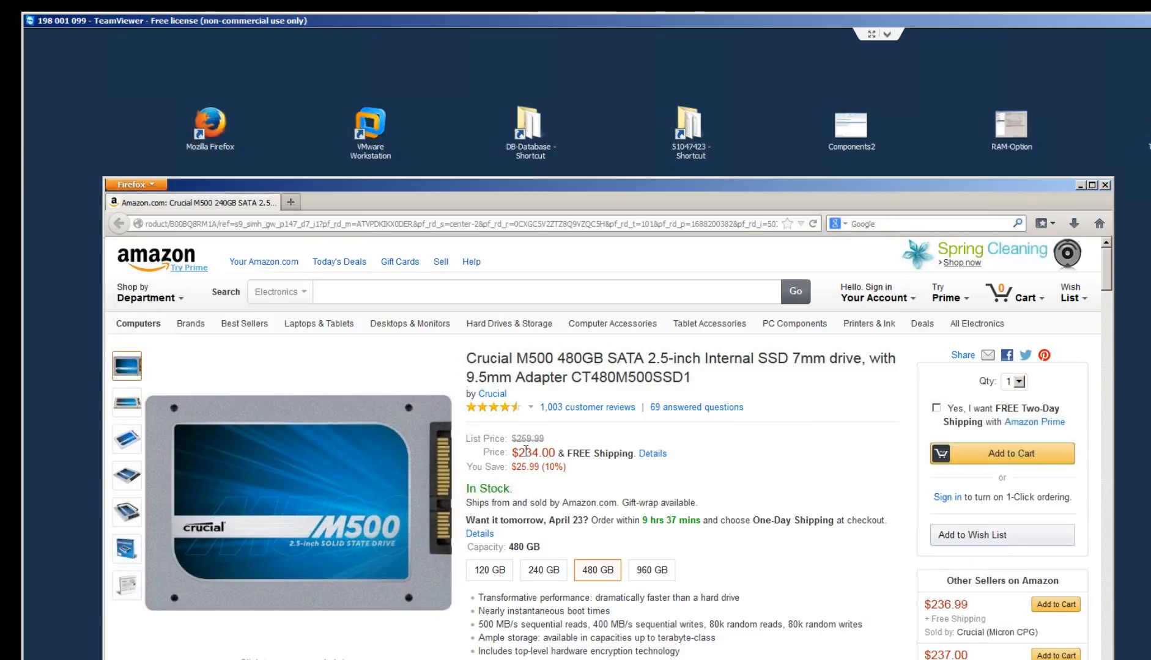
click(647, 575)
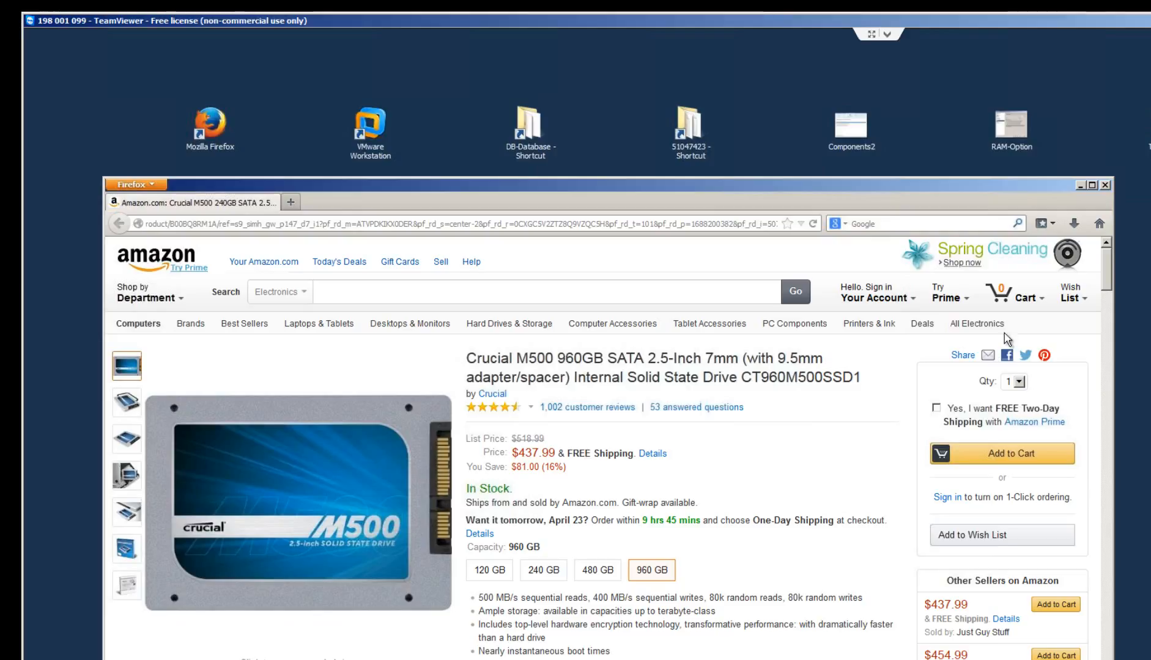
click(543, 575)
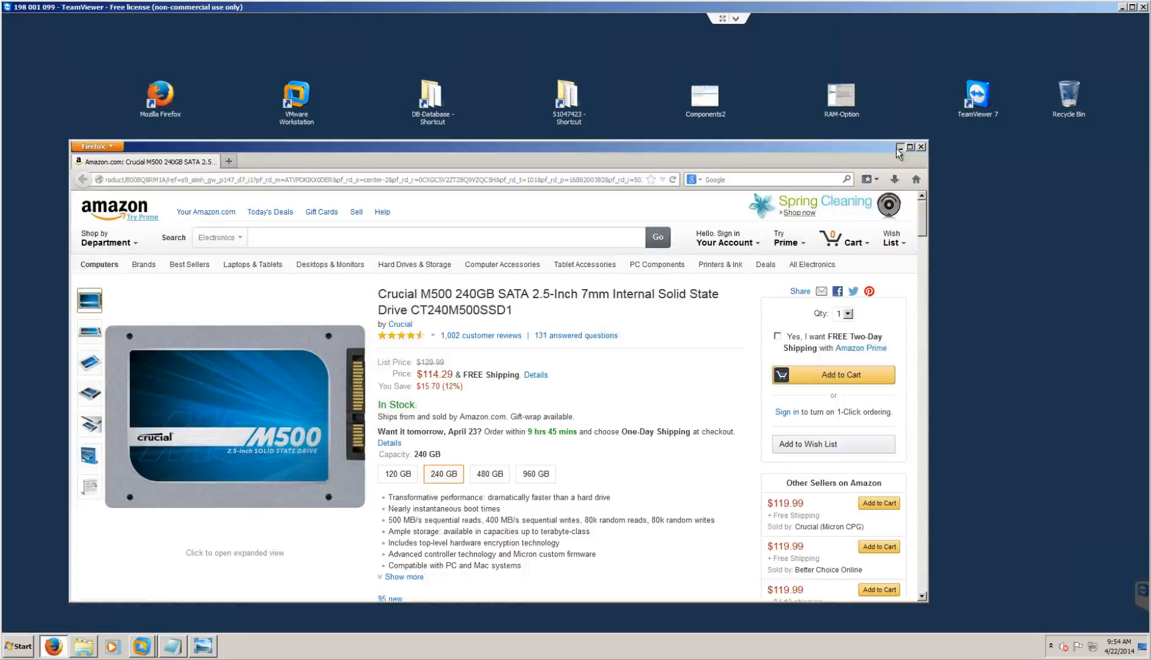
- View the RAM-Option screenshot showing 147456 MB reserved memory in Photo Viewer, then close it
click(897, 149)
double_click(841, 96)
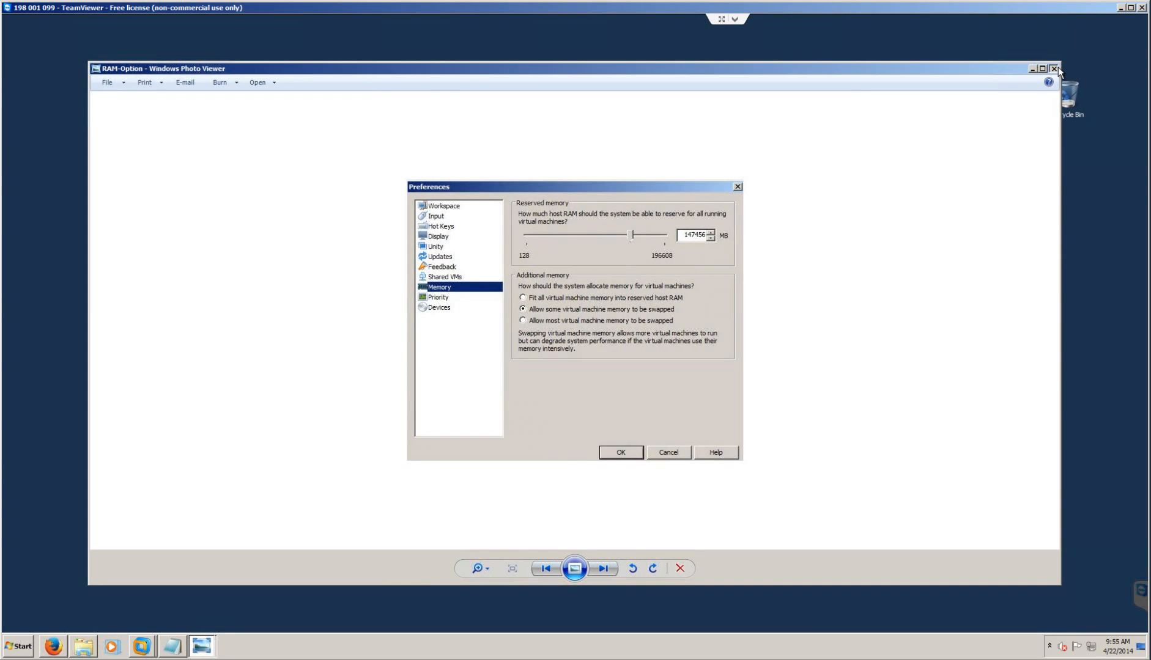
click(1054, 69)
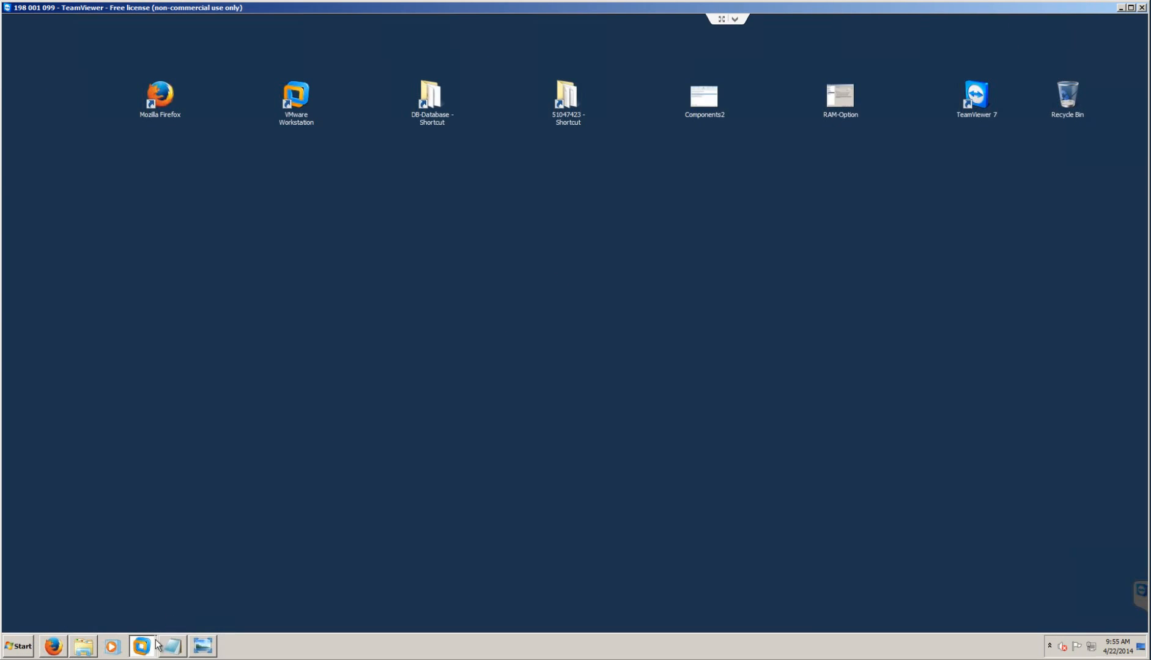
mouse_move(141, 647)
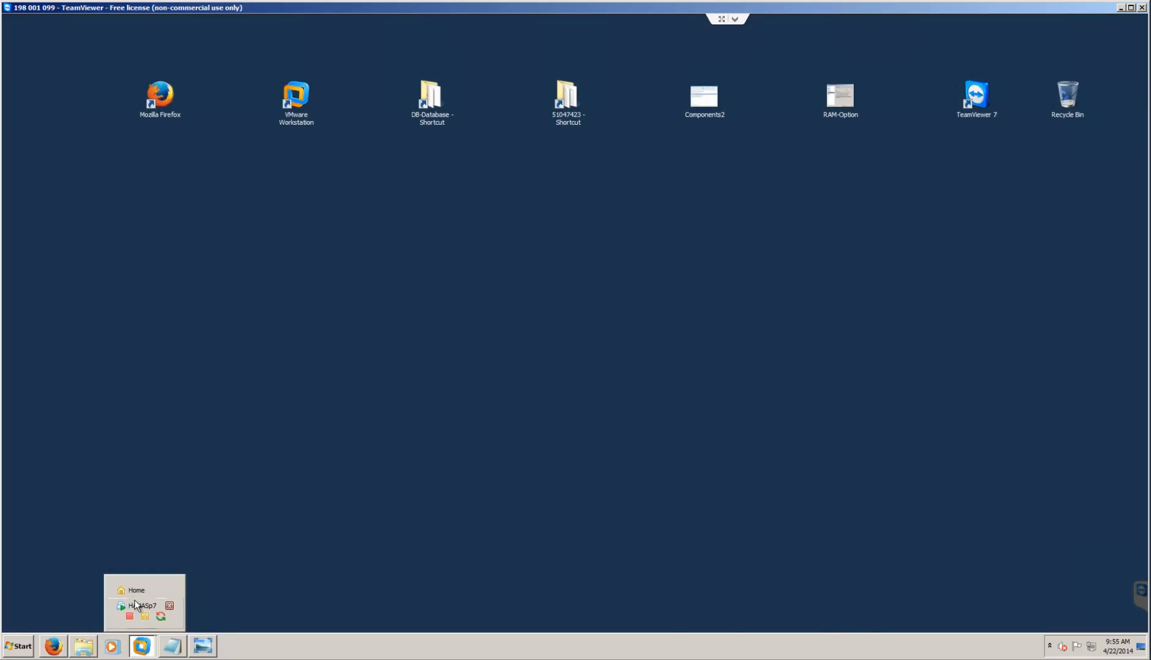
click(135, 605)
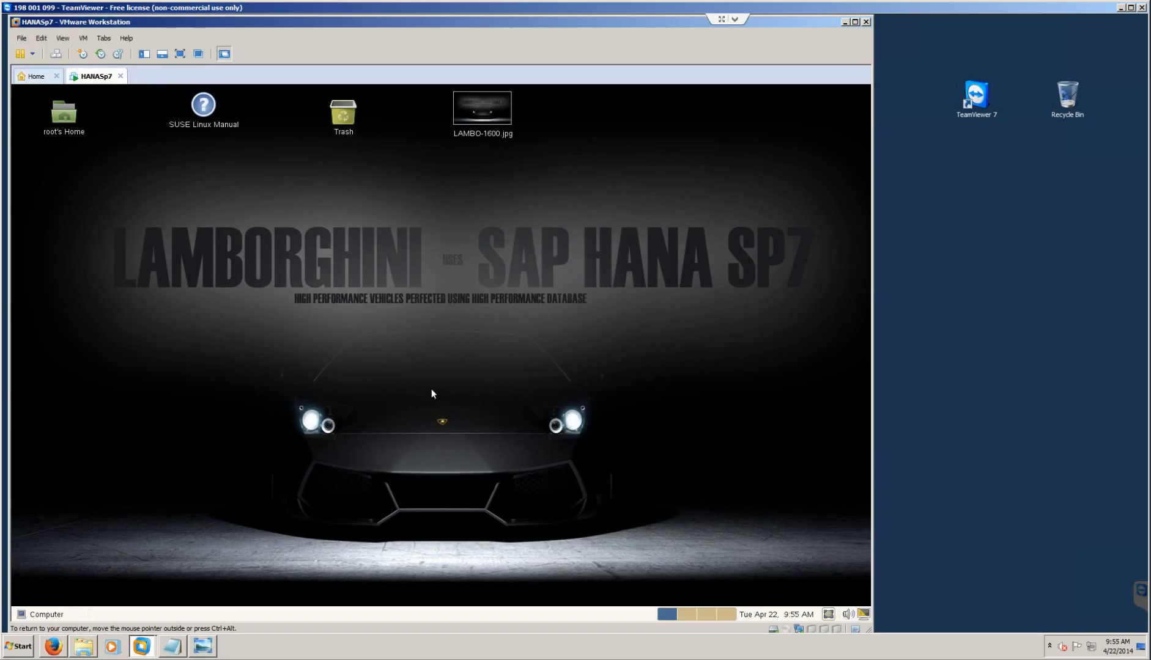
mouse_move(173, 647)
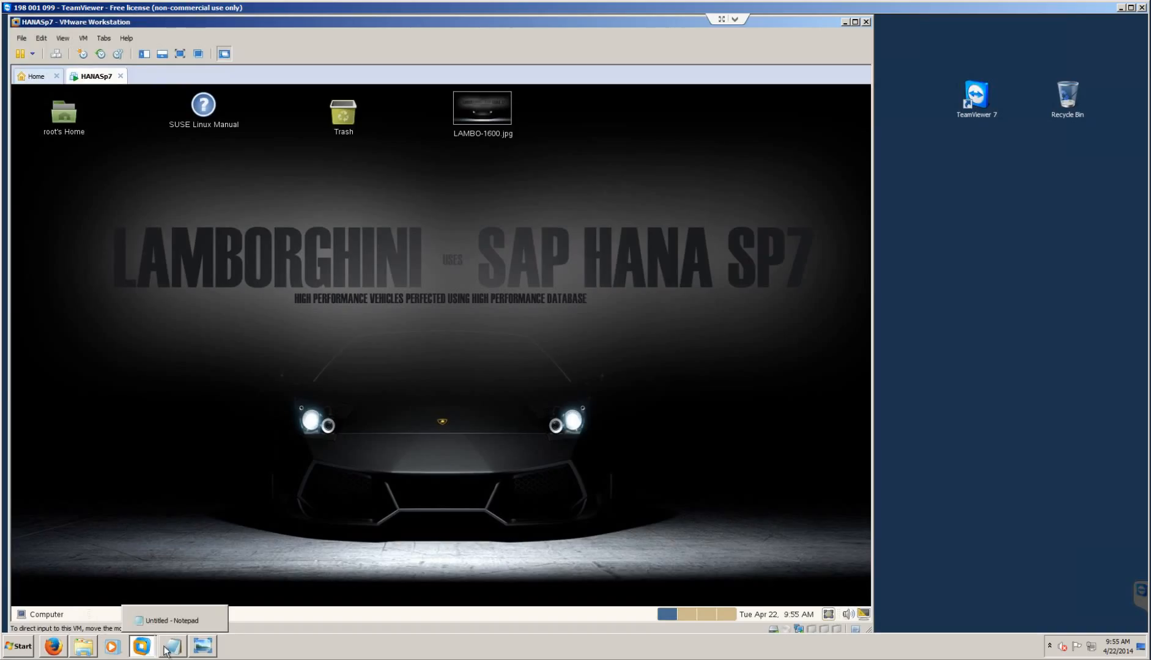
click(845, 22)
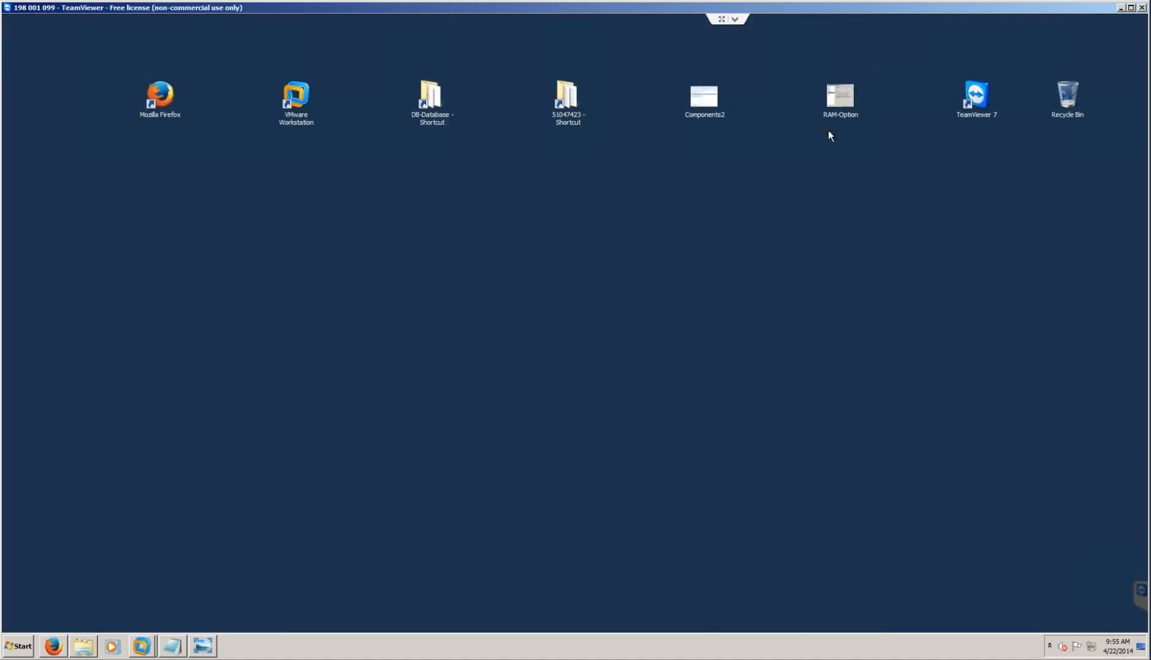
double_click(719, 99)
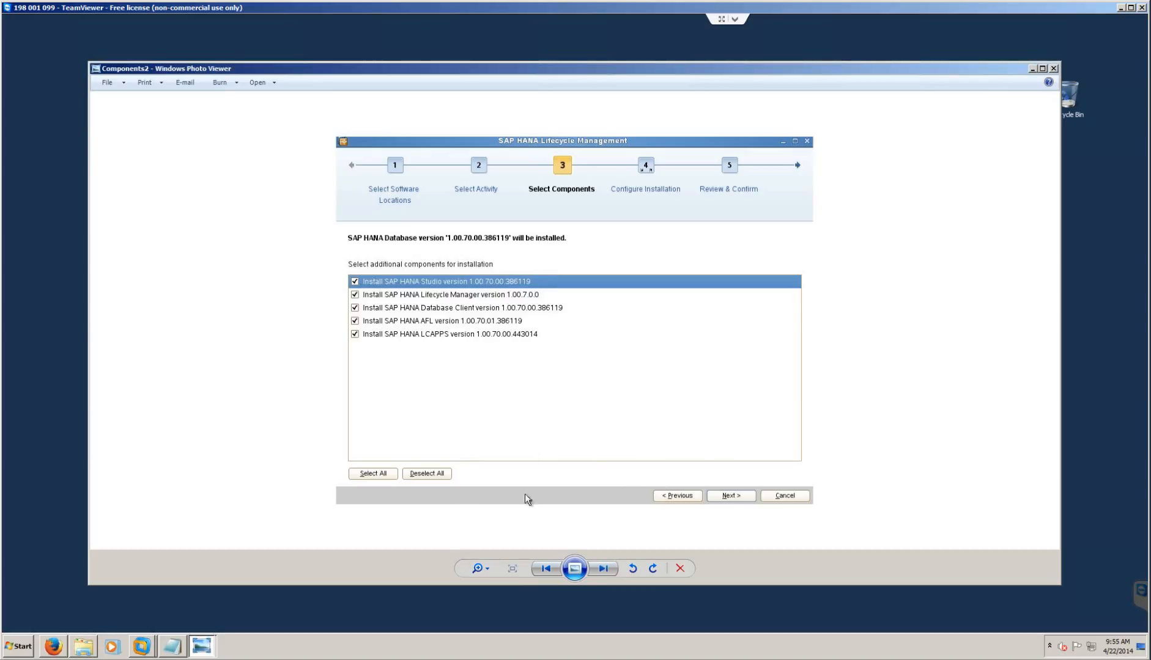
click(1054, 69)
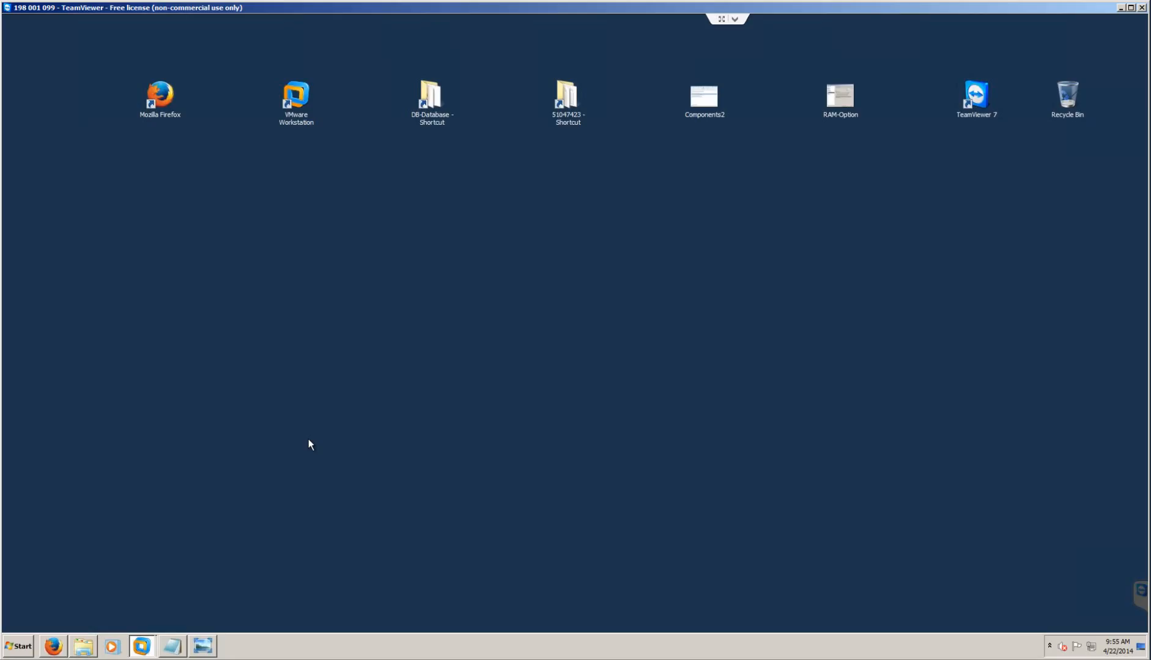
- Put the agenda notes away and bring the HANASp7 virtual machine to the front
click(172, 646)
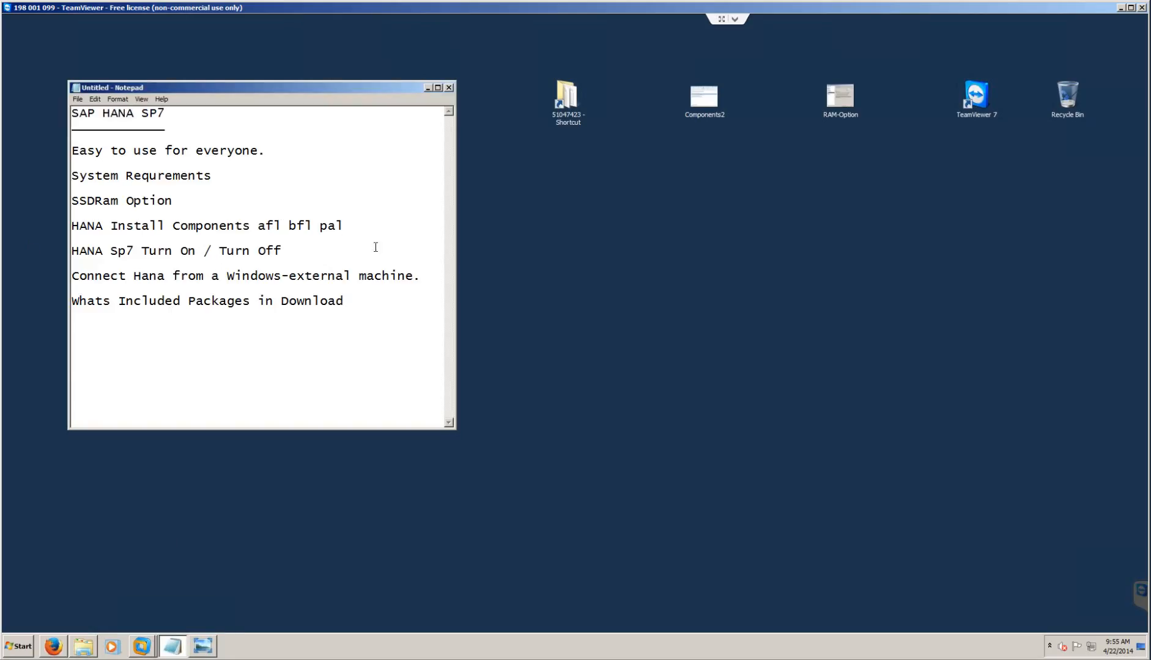
click(172, 647)
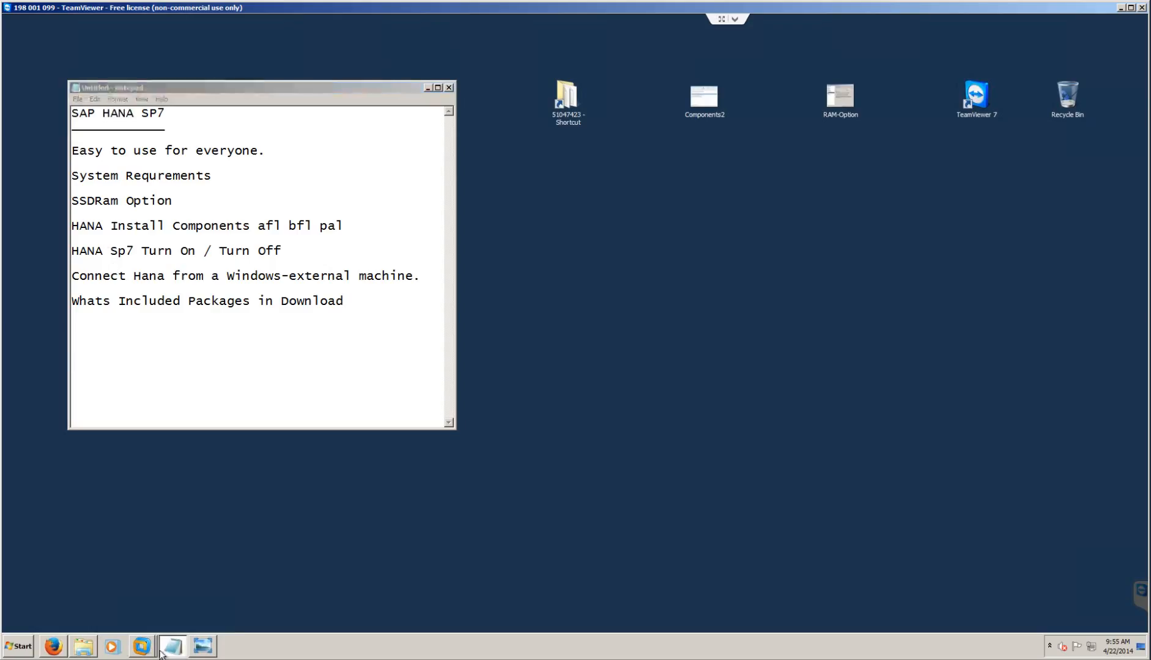
mouse_move(143, 638)
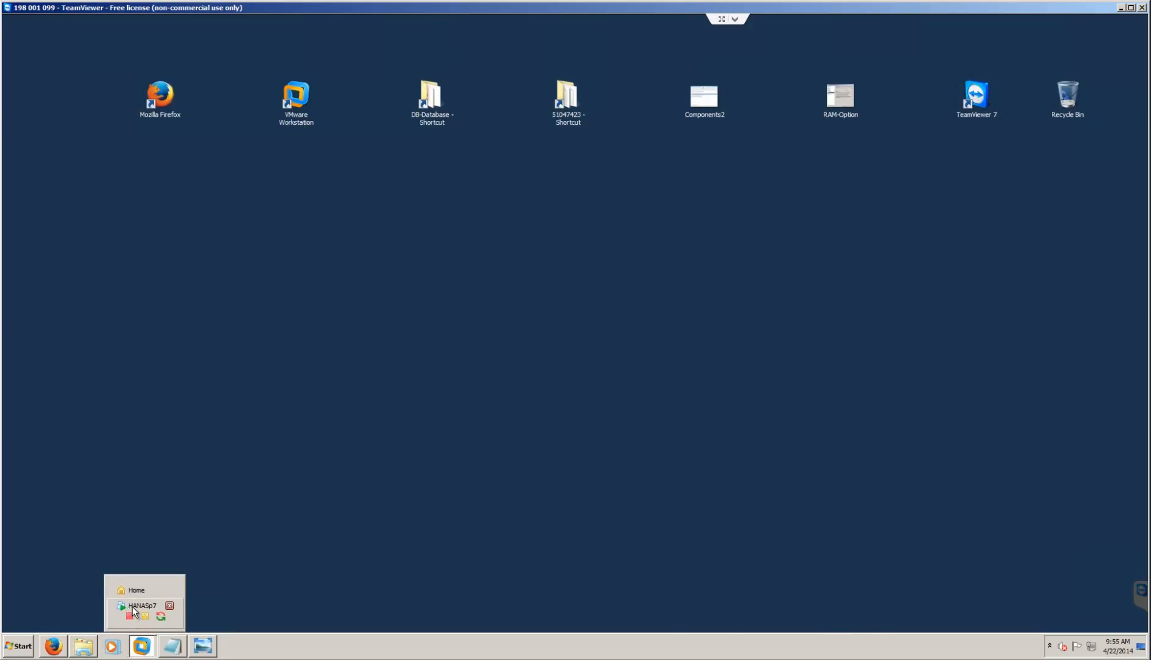
click(130, 607)
- Run cat /etc/issue in a guest terminal to show SUSE Linux Enterprise Server 11 SP3, then exit
click(49, 616)
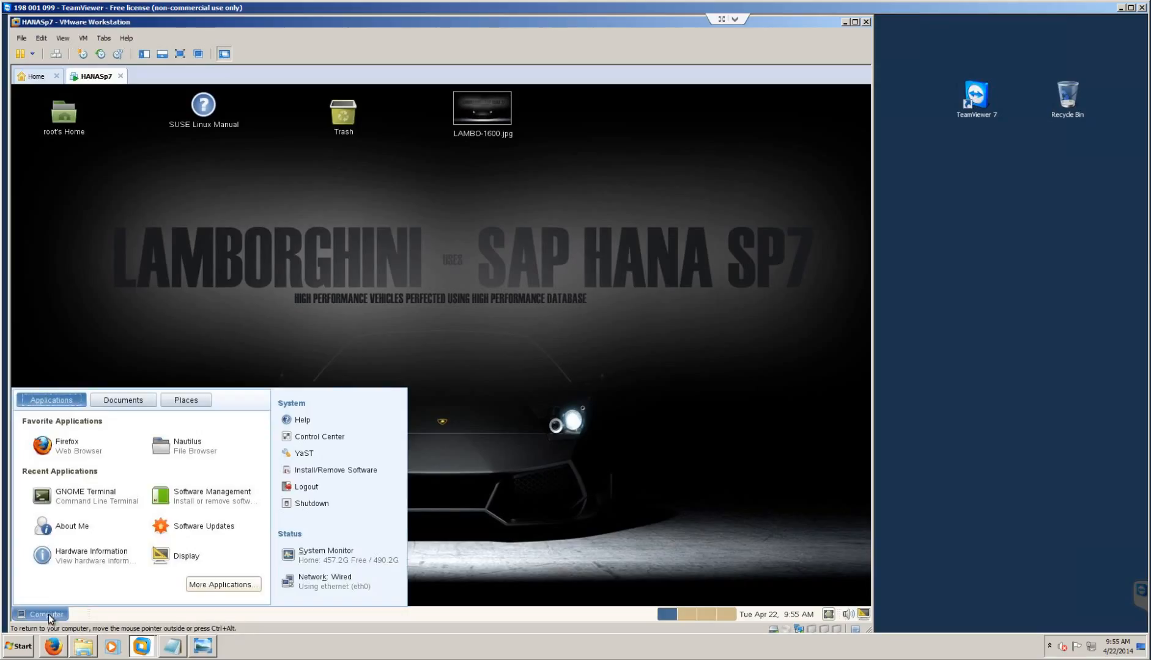
click(73, 493)
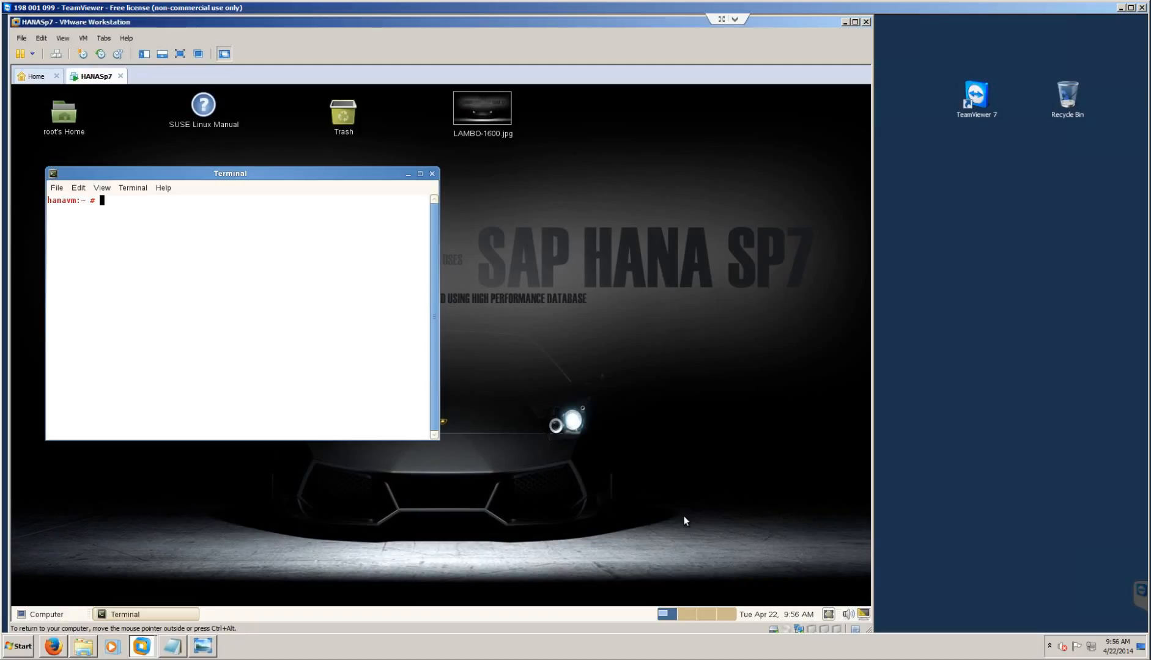
text(cat /etc/issue)
key(Return)
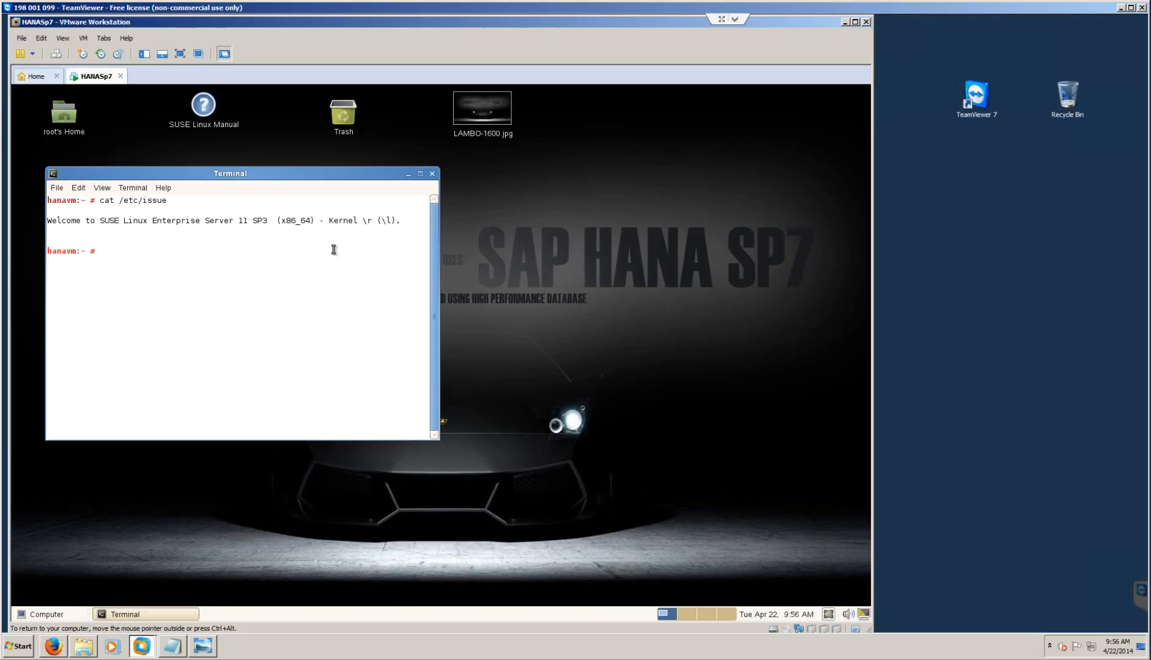
text(exit)
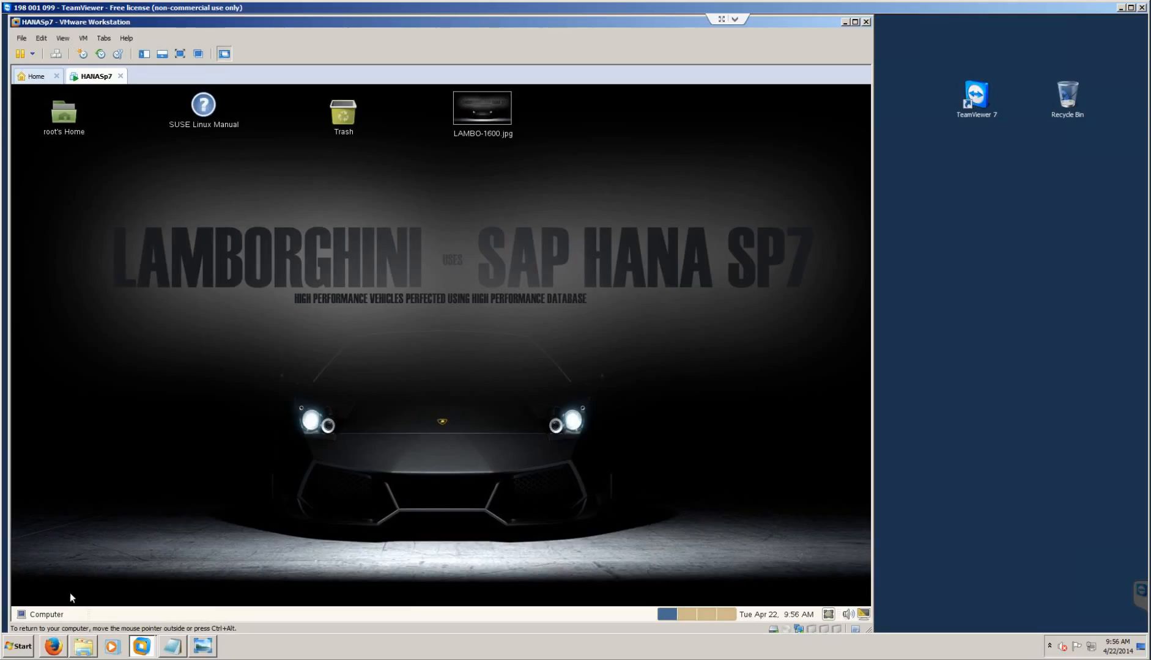
click(41, 614)
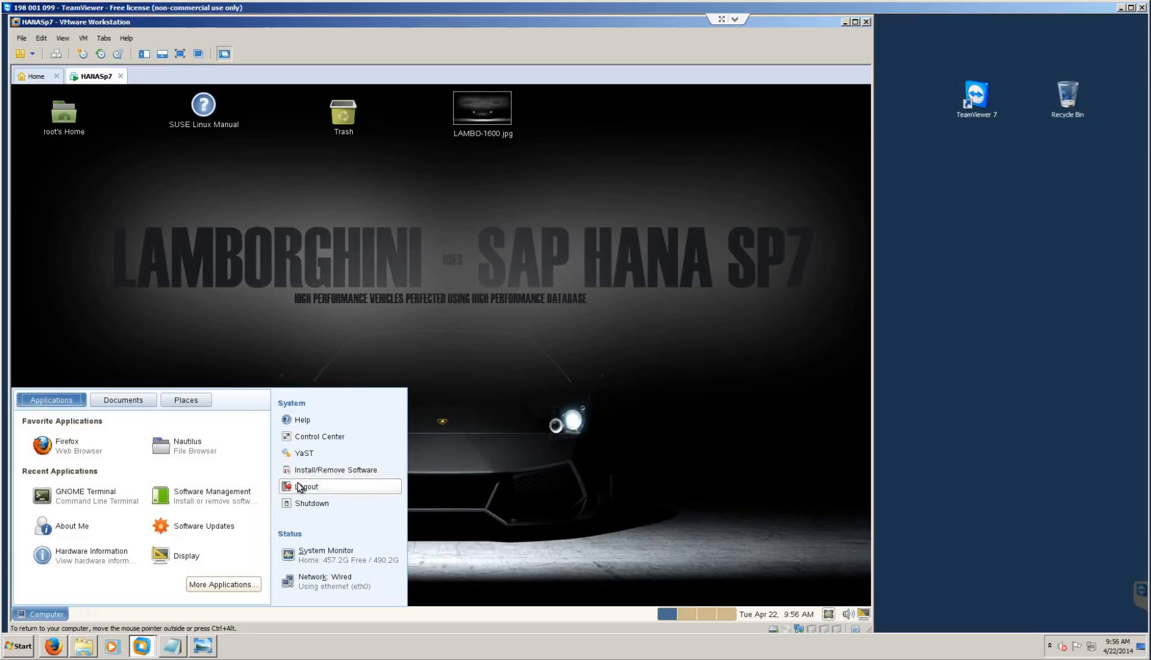
click(310, 459)
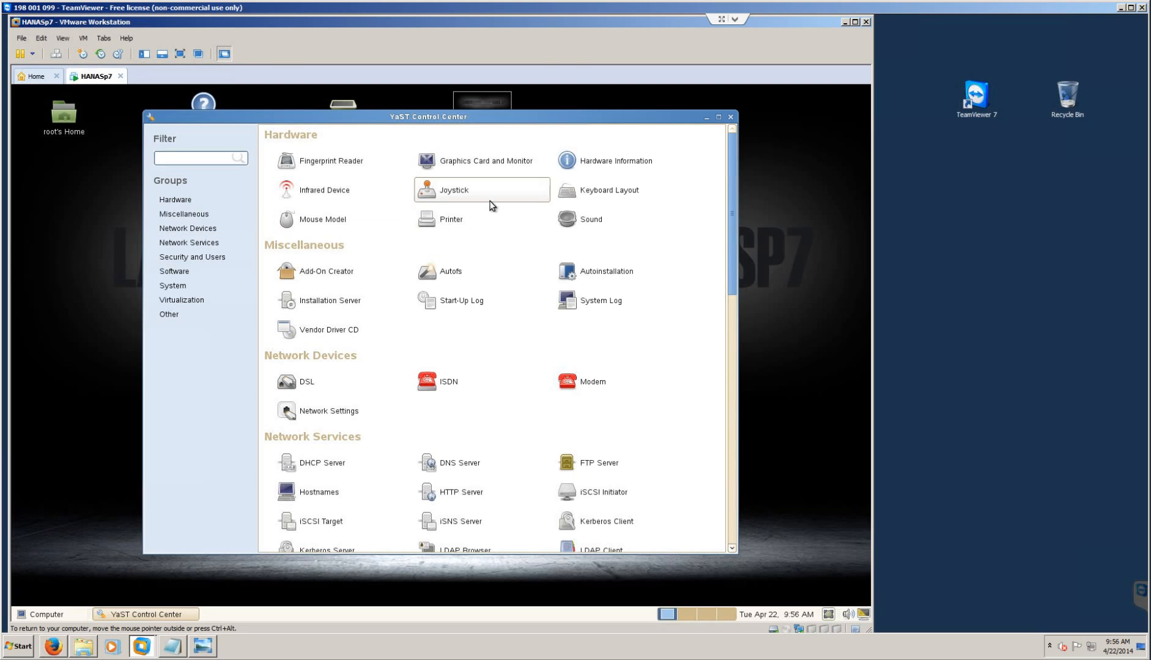
scroll(488, 269, down, 10)
scroll(410, 392, up, 7)
scroll(404, 380, up, 3)
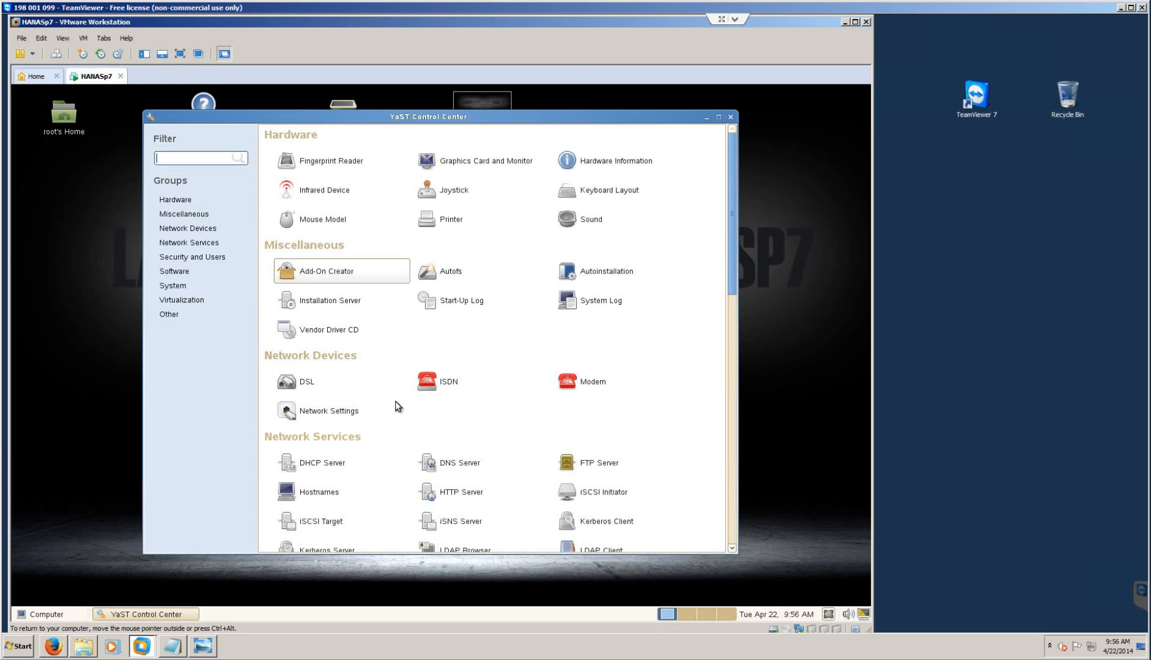
scroll(326, 389, down, 4)
scroll(326, 389, down, 10)
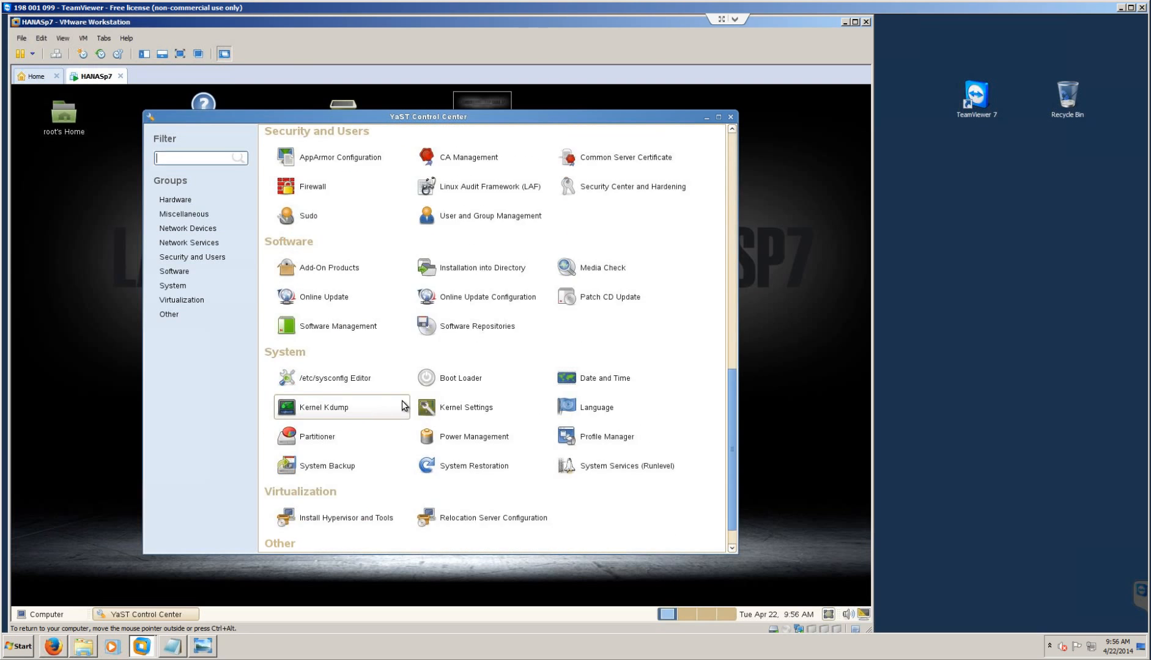
click(731, 117)
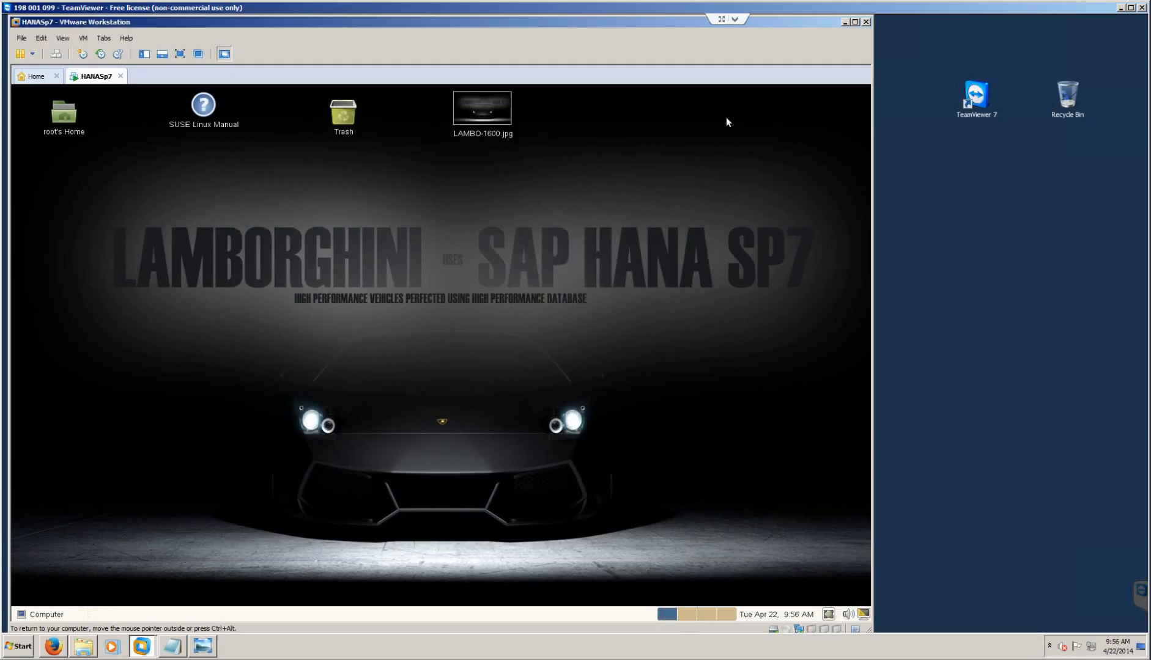
- Log out of the root session from the SUSE main menu and confirm
click(43, 614)
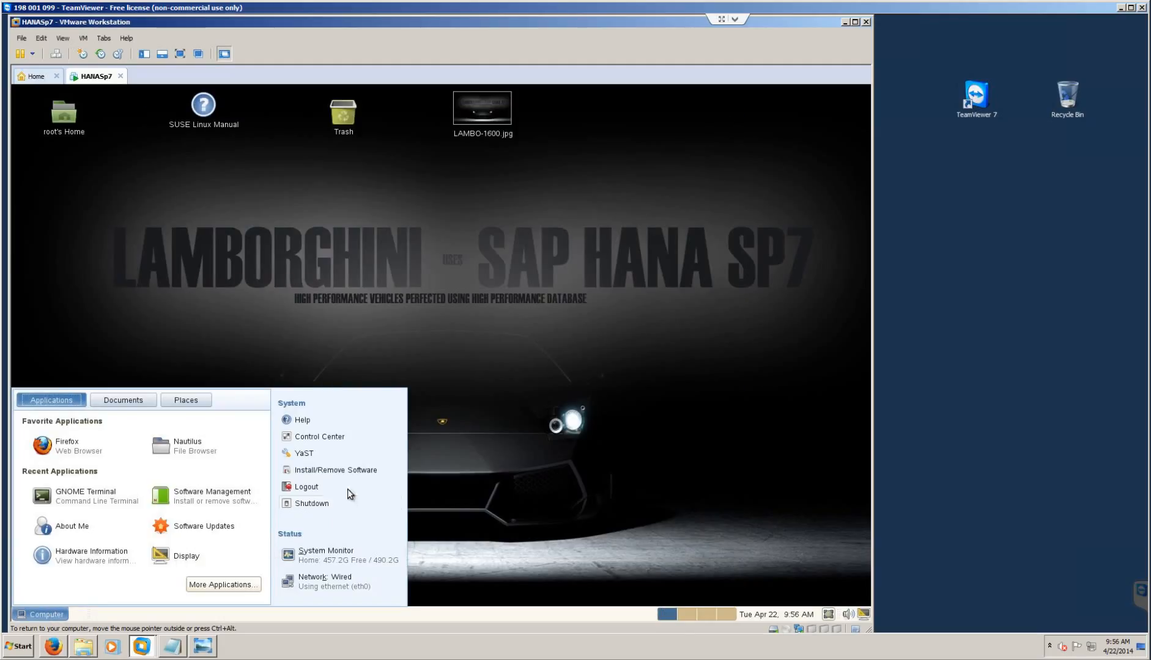
click(312, 502)
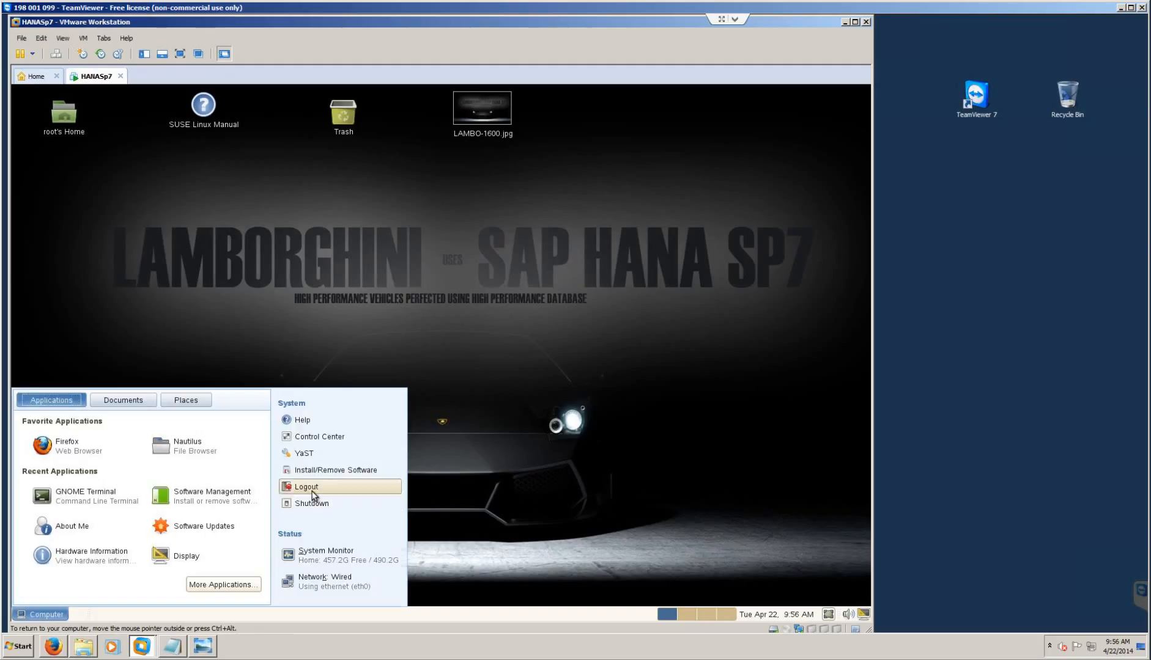
click(422, 359)
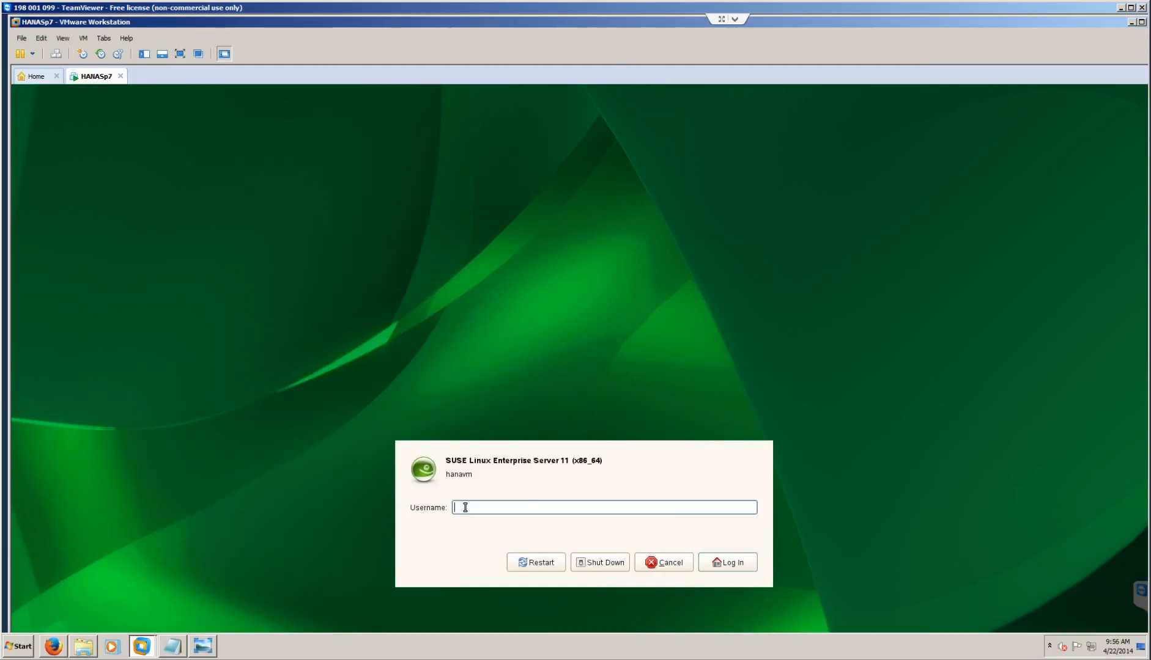
- Try signing in as DA1adm and Ha1adm, dismissing each unknown-user error
text(DA1adm)
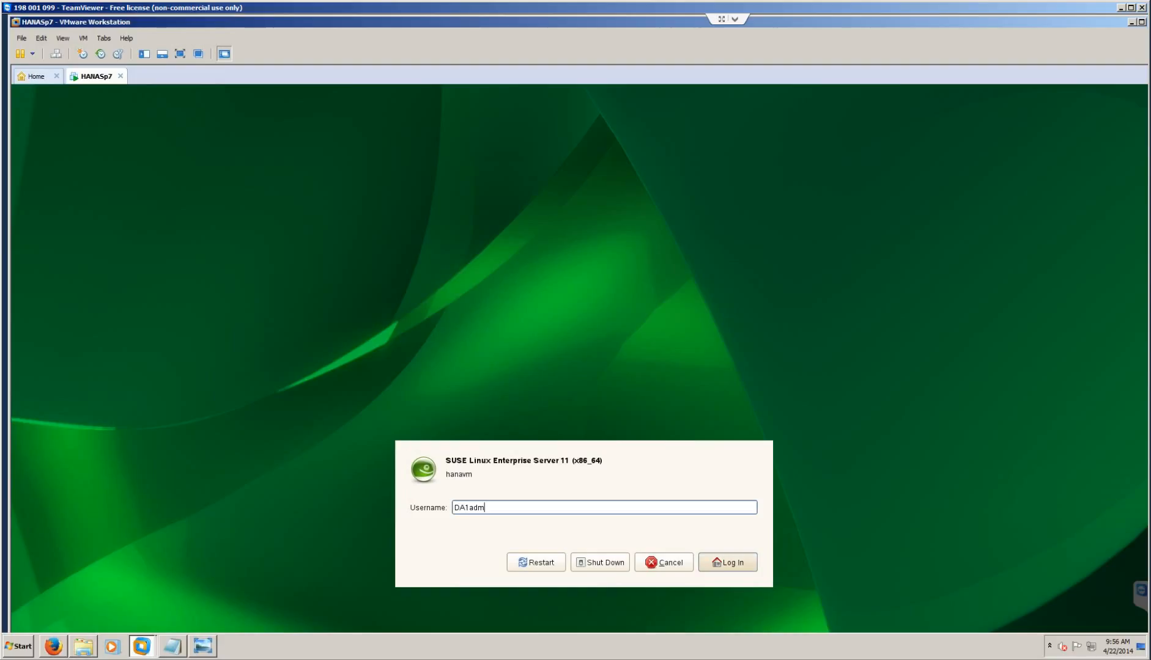
key(Return)
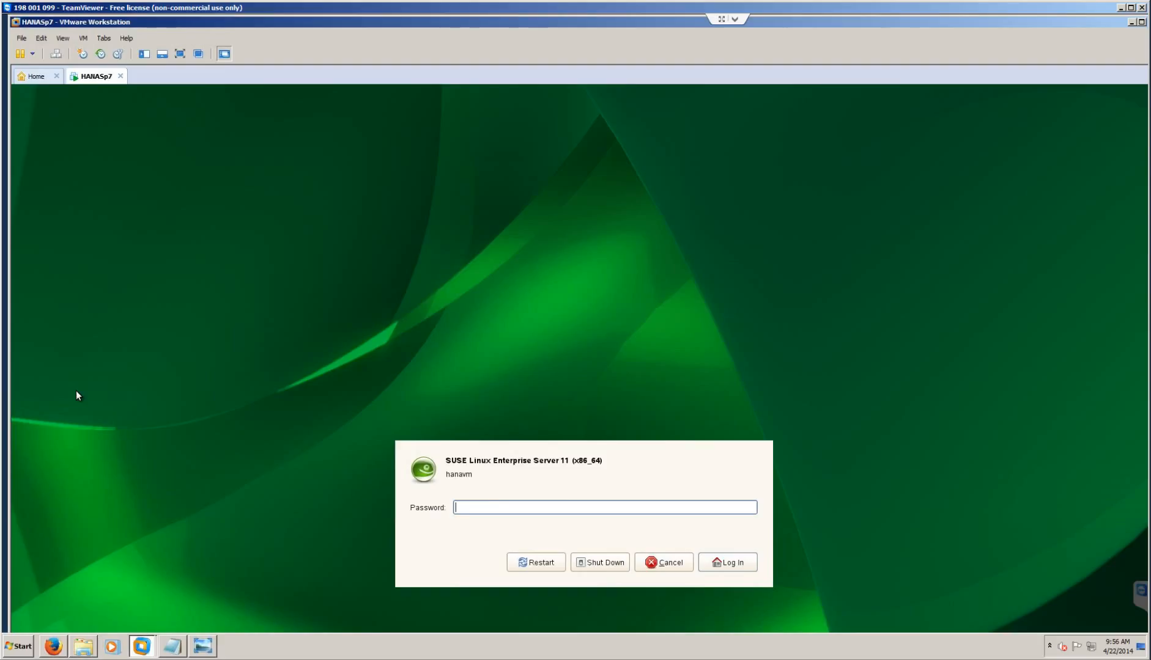
key(Return)
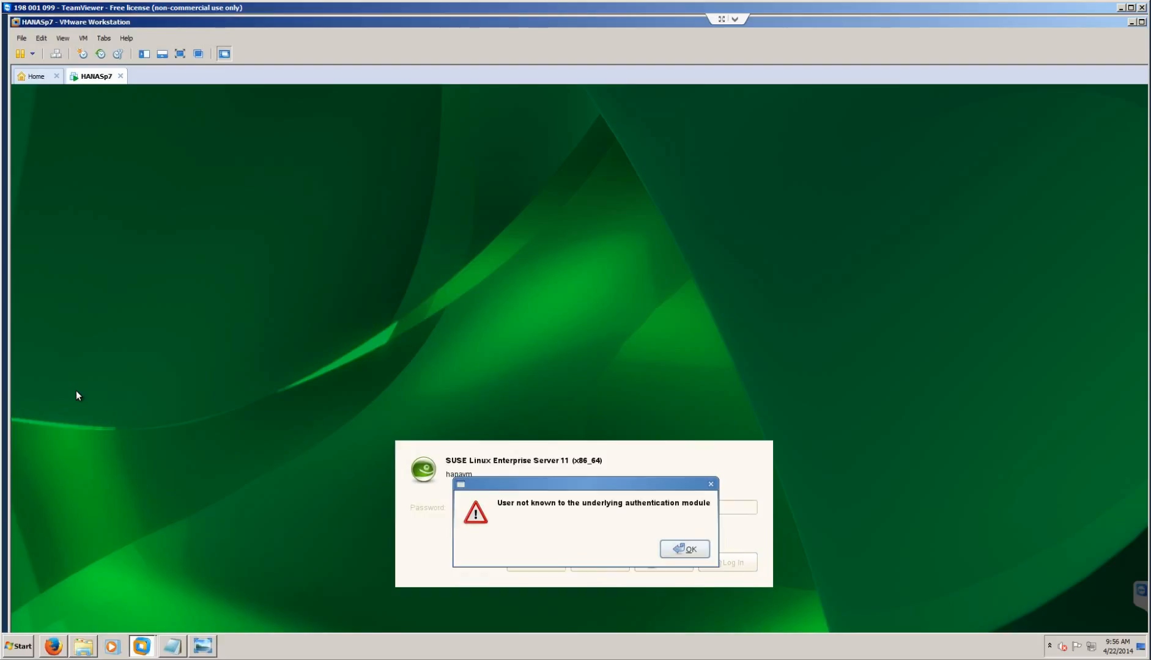
click(678, 549)
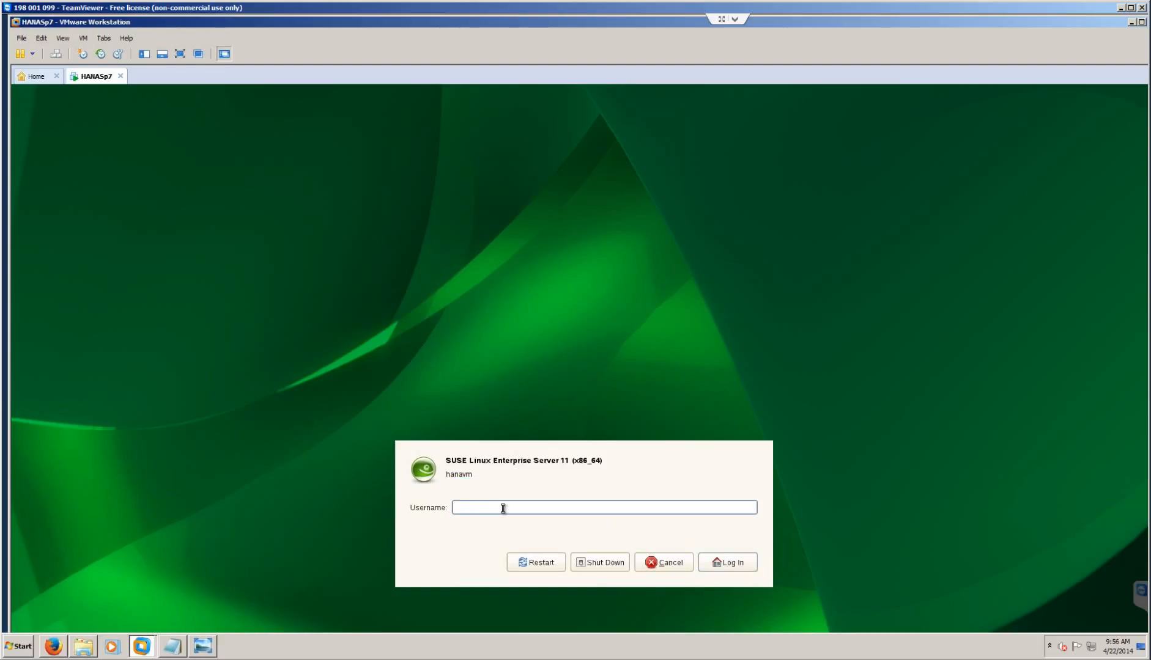
text(Ha1adm)
key(Return)
text(**********)
key(Return)
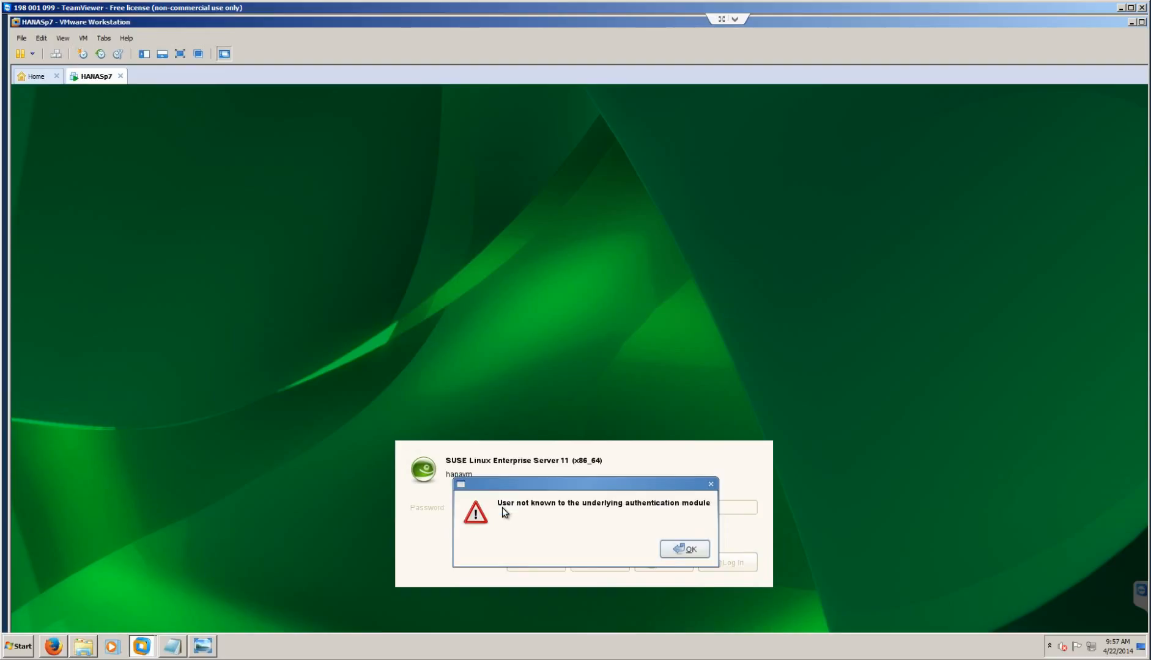
click(669, 549)
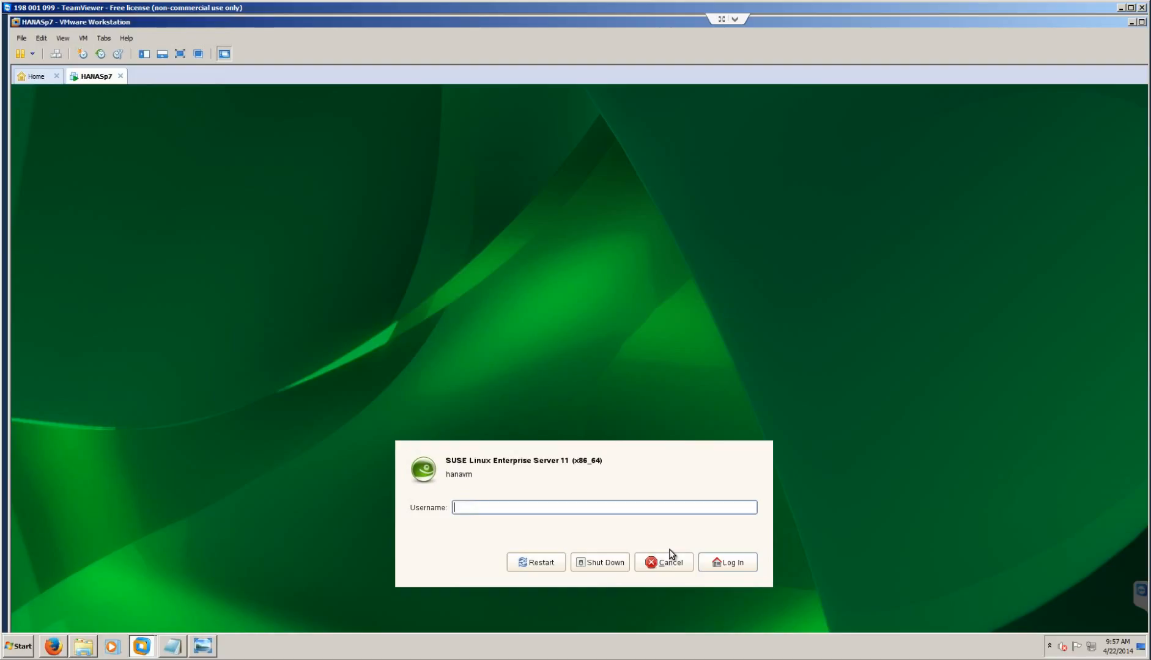
- Sign in as ha1adm with its password and select the HDB00 desktop folder
text(ha1adm)
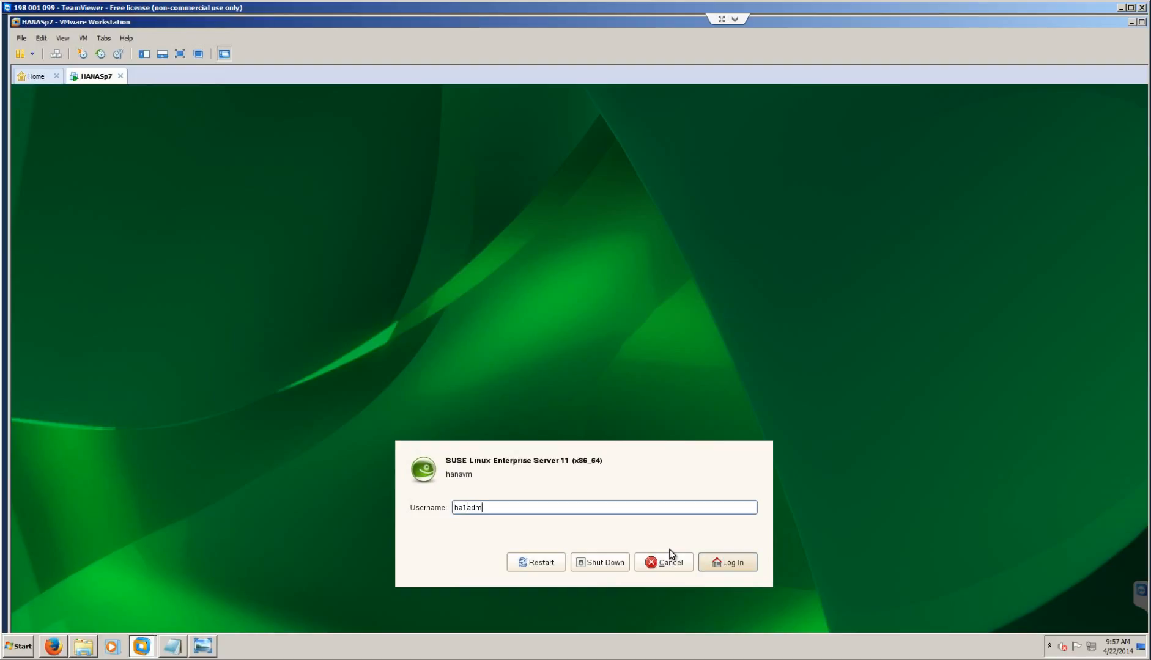
key(Return)
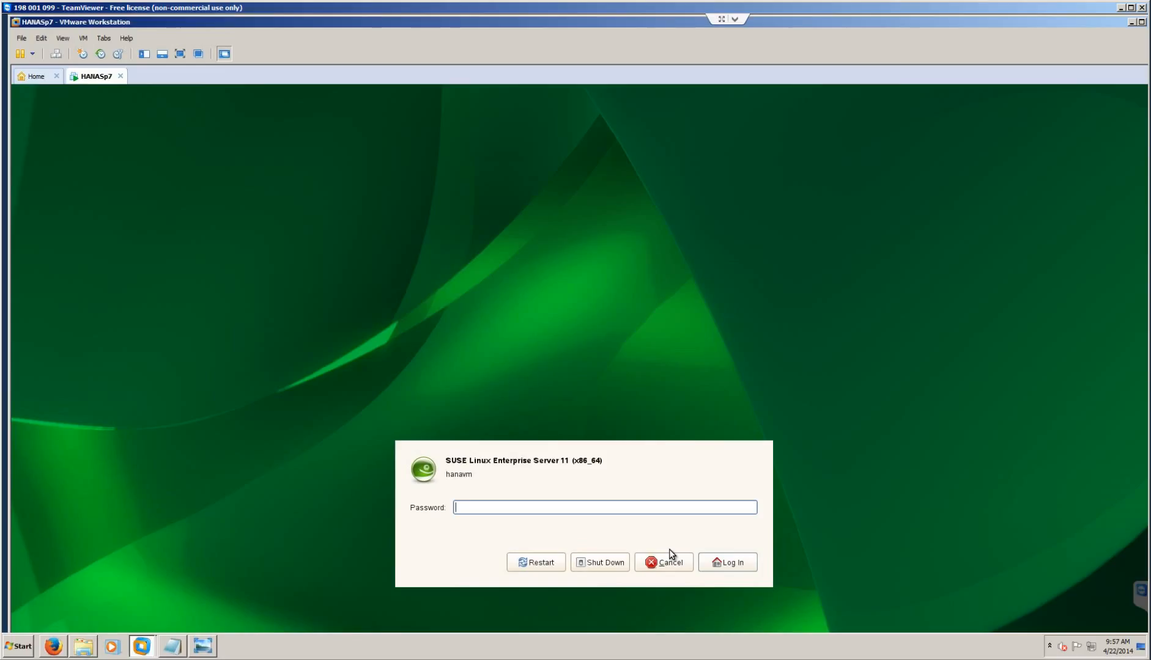
text(••••)
key(Return)
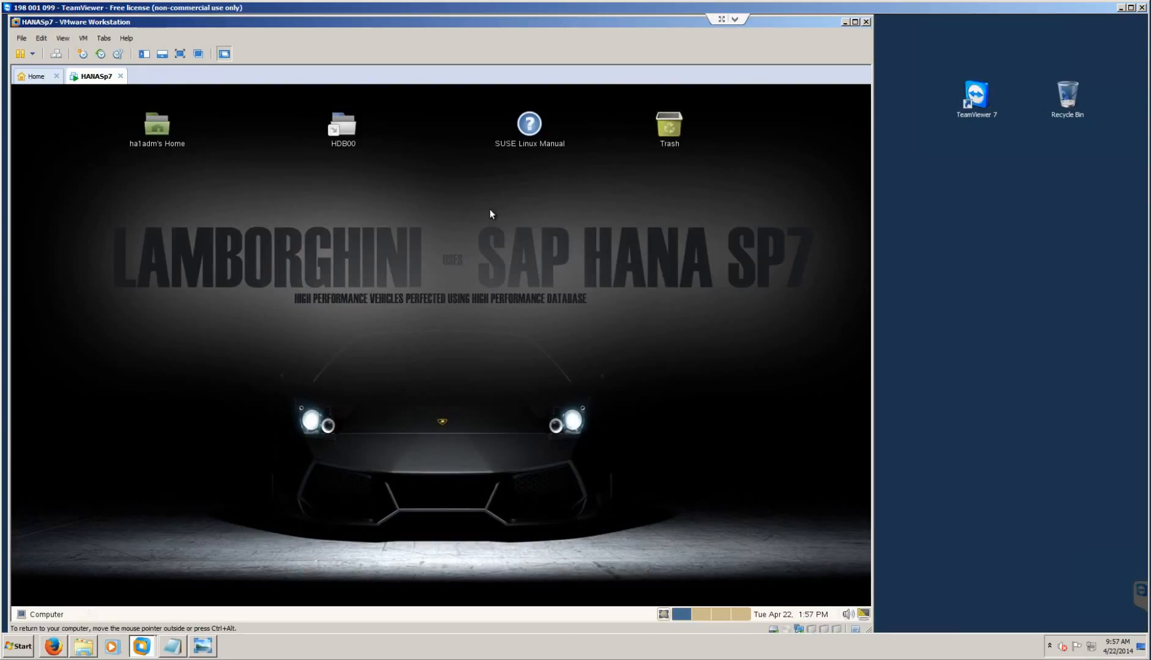
click(350, 123)
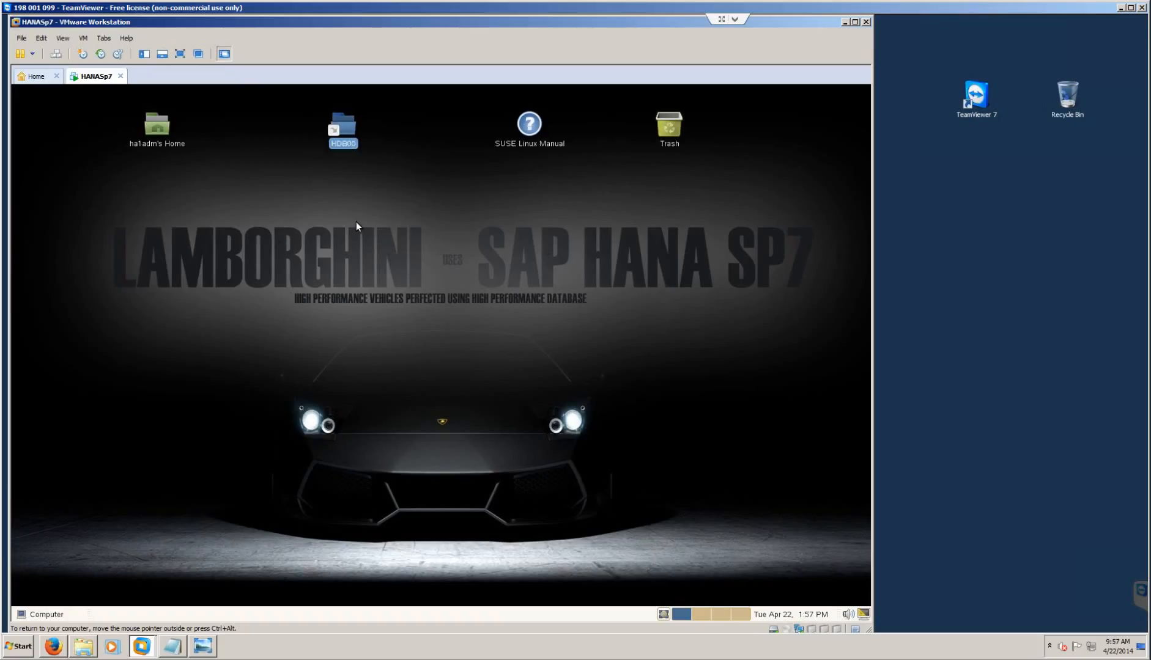
- Open a terminal in the HDB00 folder and run HDB info to list HANA processes
click(154, 145)
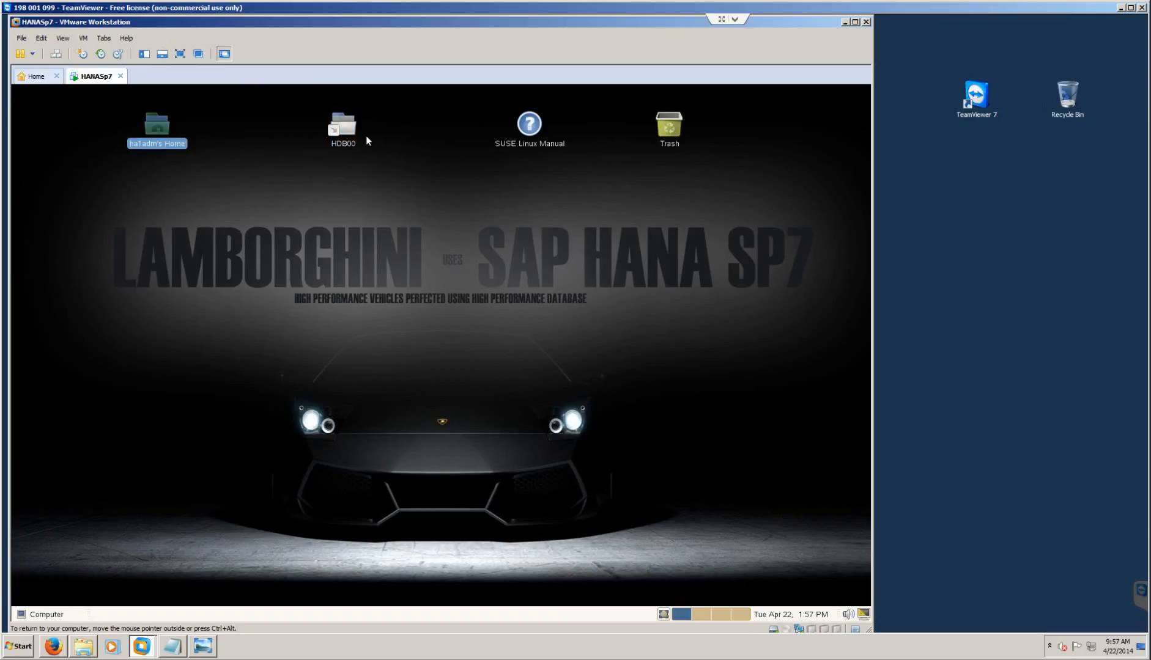
click(346, 132)
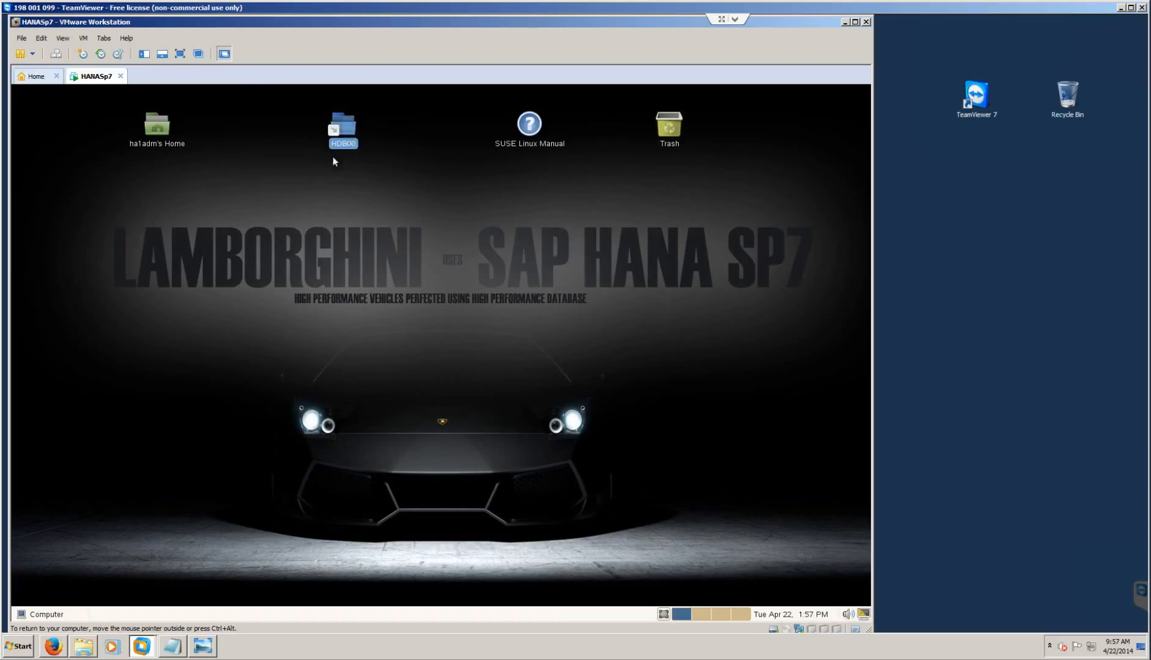
double_click(351, 126)
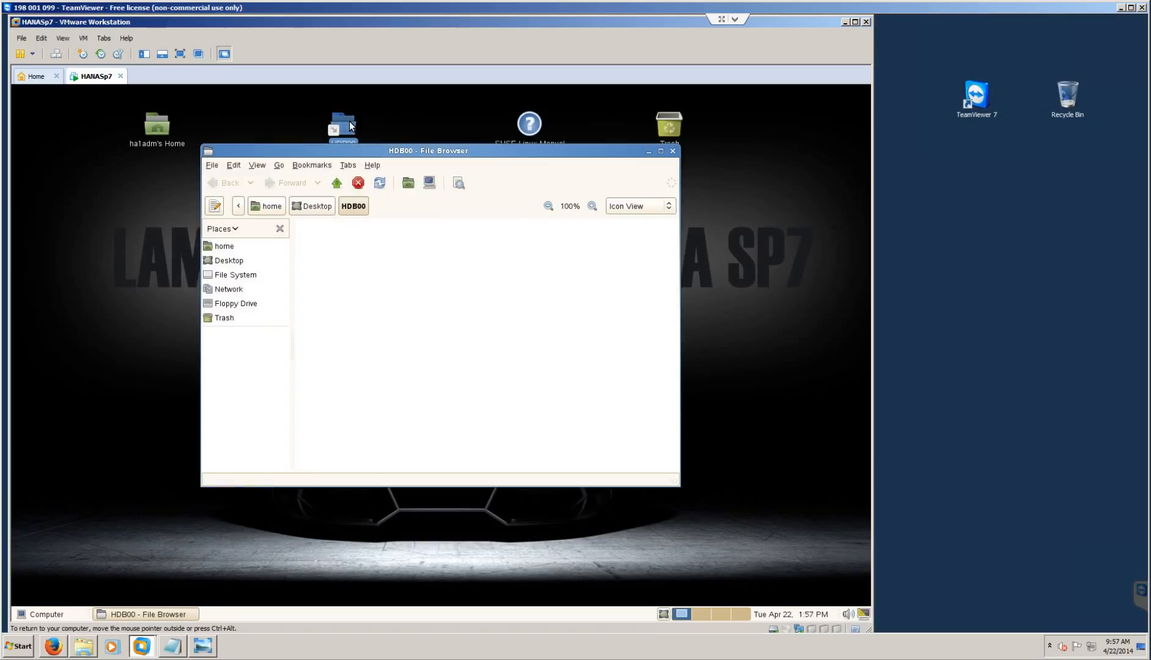
right_click(399, 397)
click(437, 451)
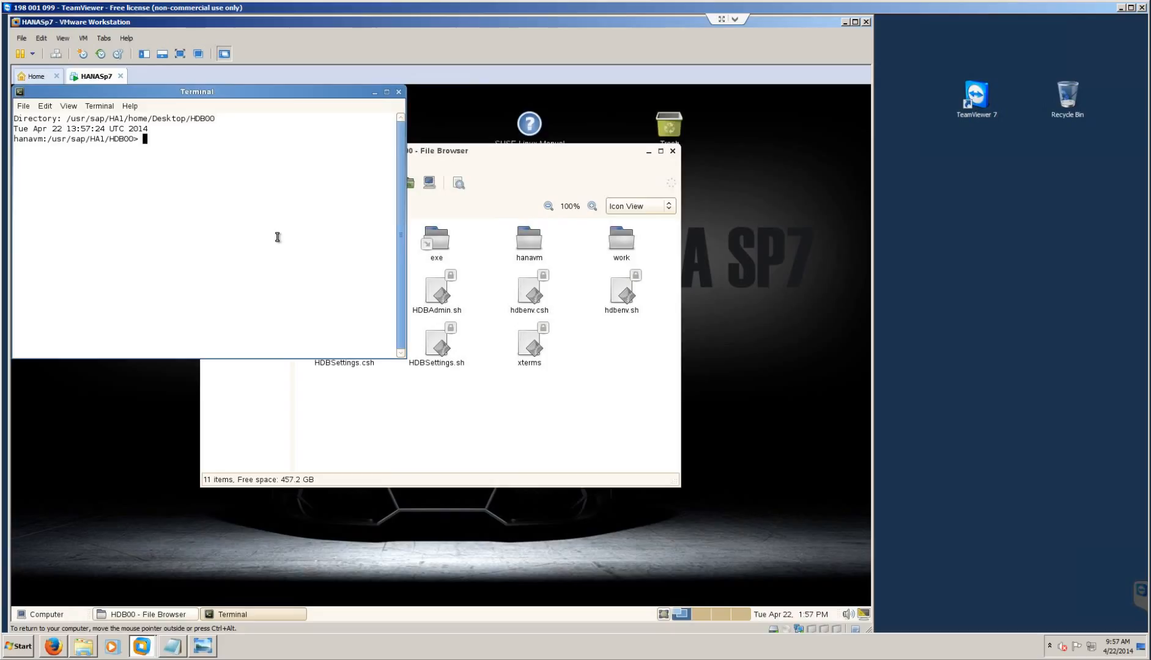
text(HDB info)
key(Return)
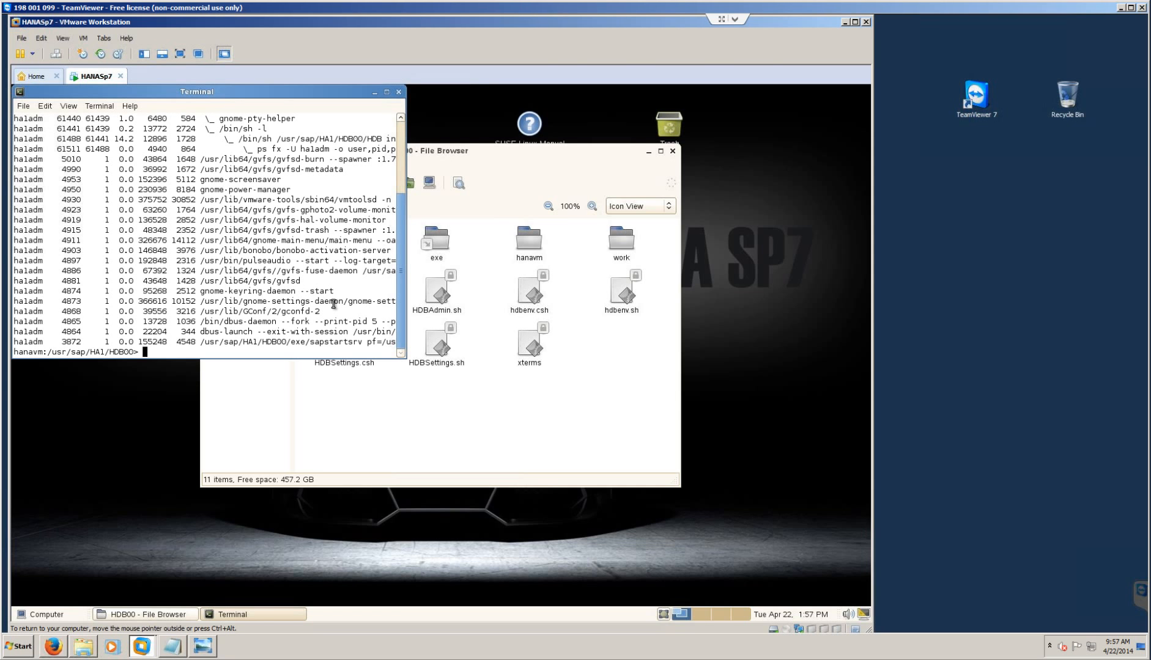
- Start the HANA database with HDB start, then minimize the VMware window
key(Up)
text(HDB)
key(ctrl+u)
text(HDB start)
key(Return)
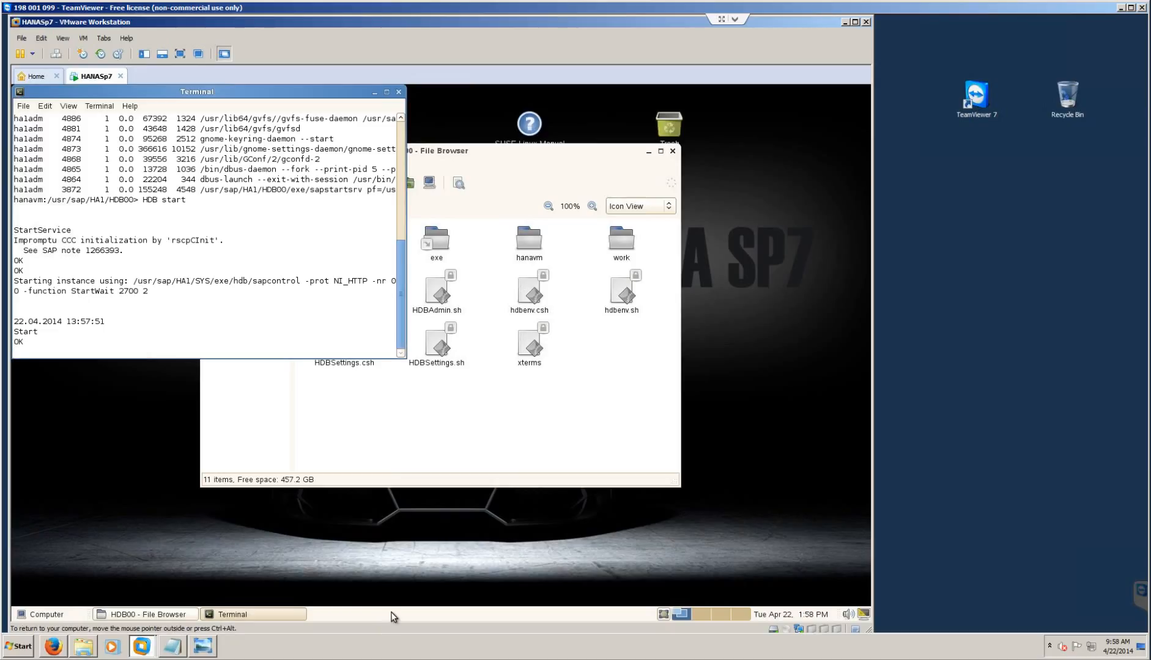
click(1015, 415)
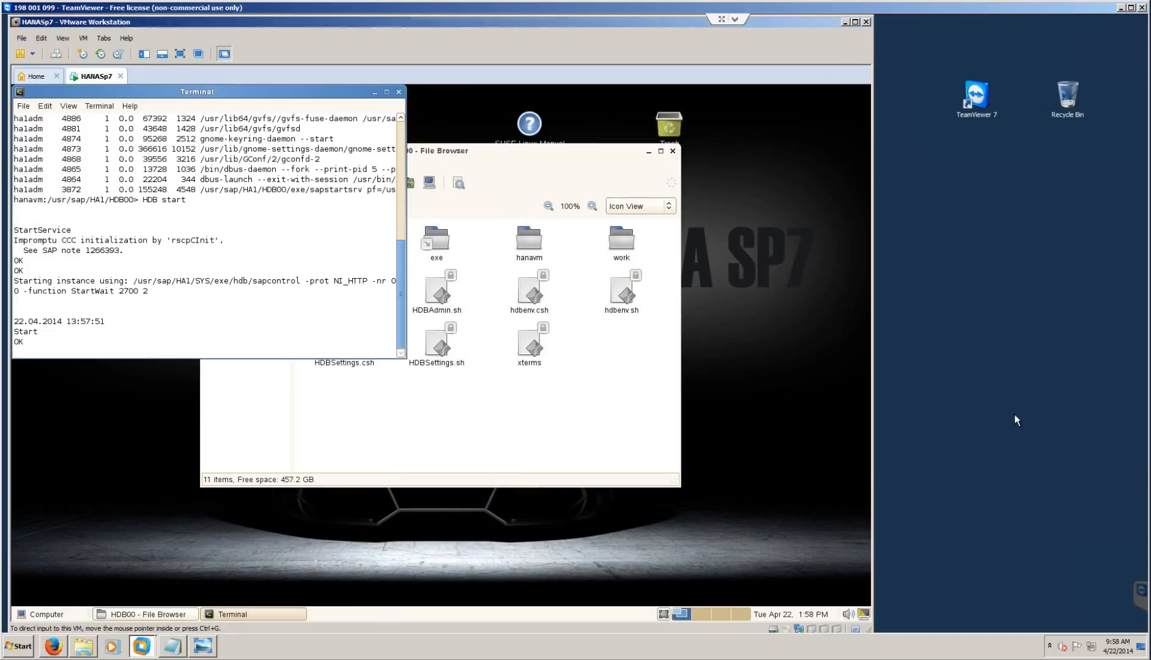
click(845, 22)
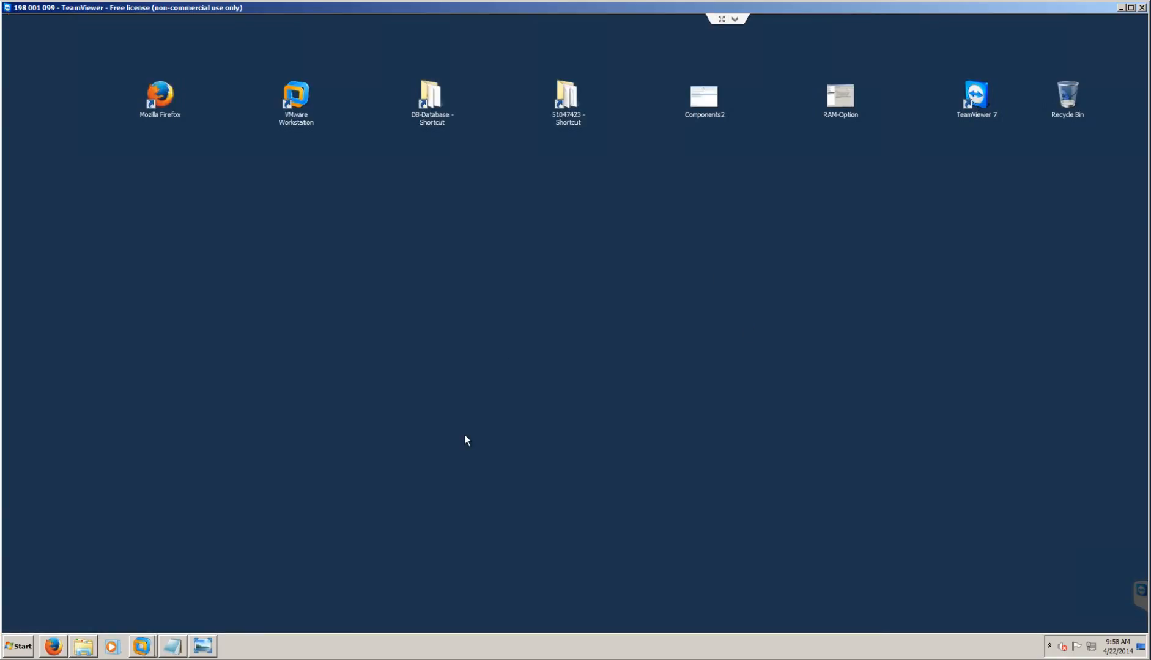
- Browse the DATA_UNITS and HANA-SP7 folders, checking SLT 2.0's DATA_UNITS before going back
click(83, 646)
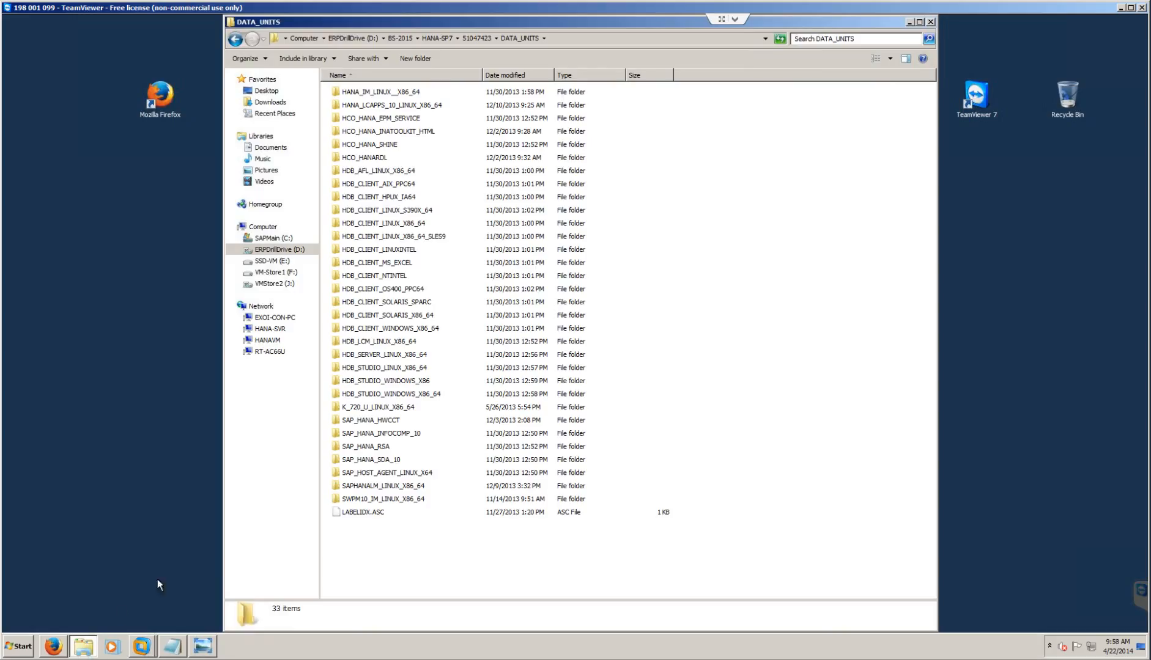
click(409, 356)
click(387, 394)
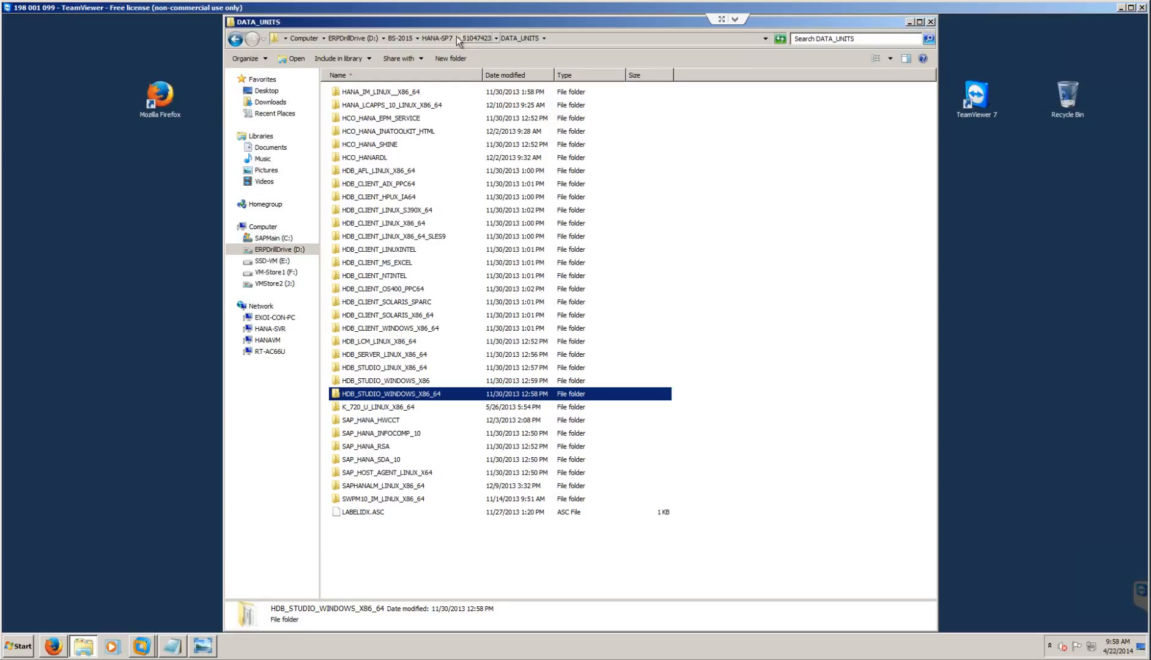
click(438, 38)
click(365, 107)
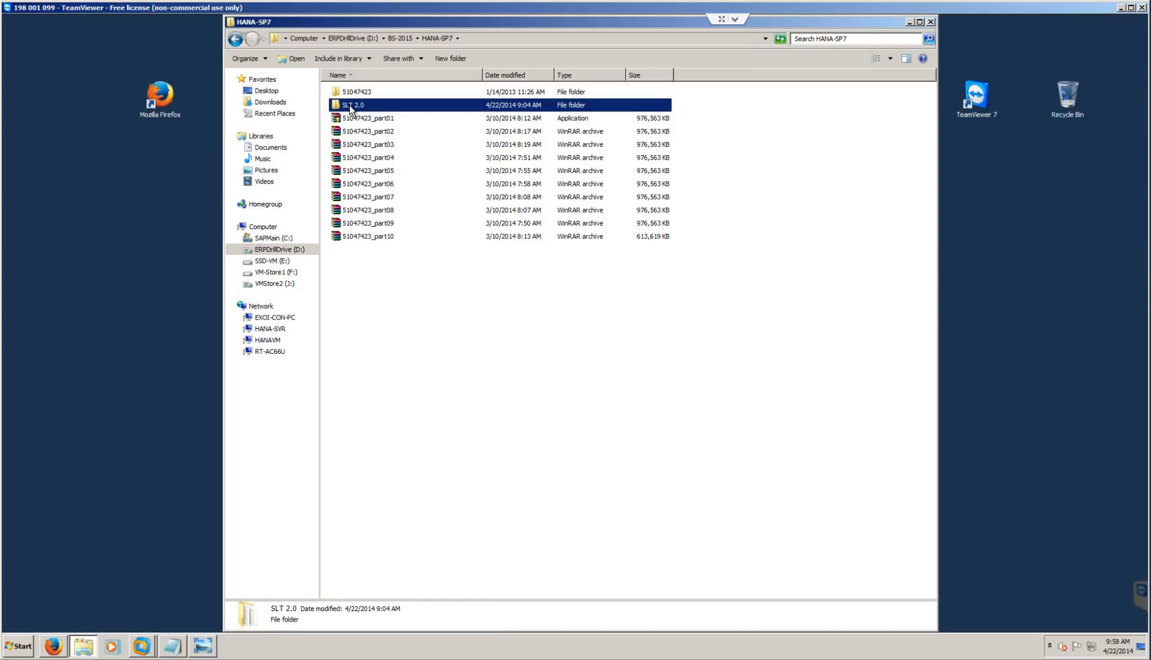
double_click(350, 107)
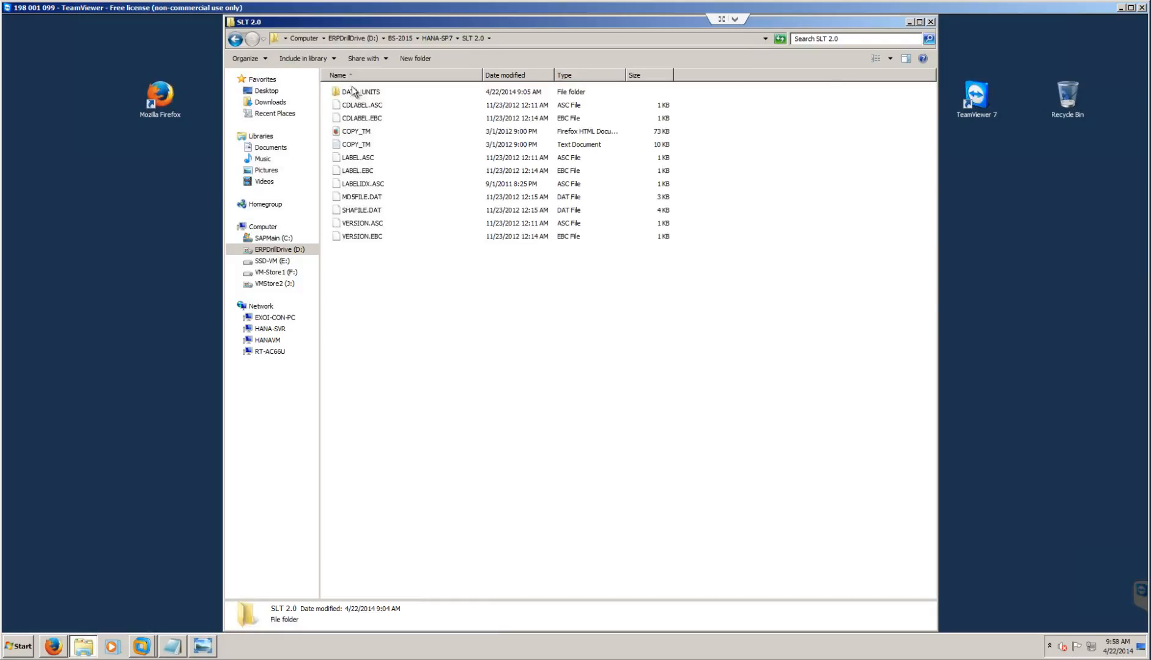
double_click(353, 90)
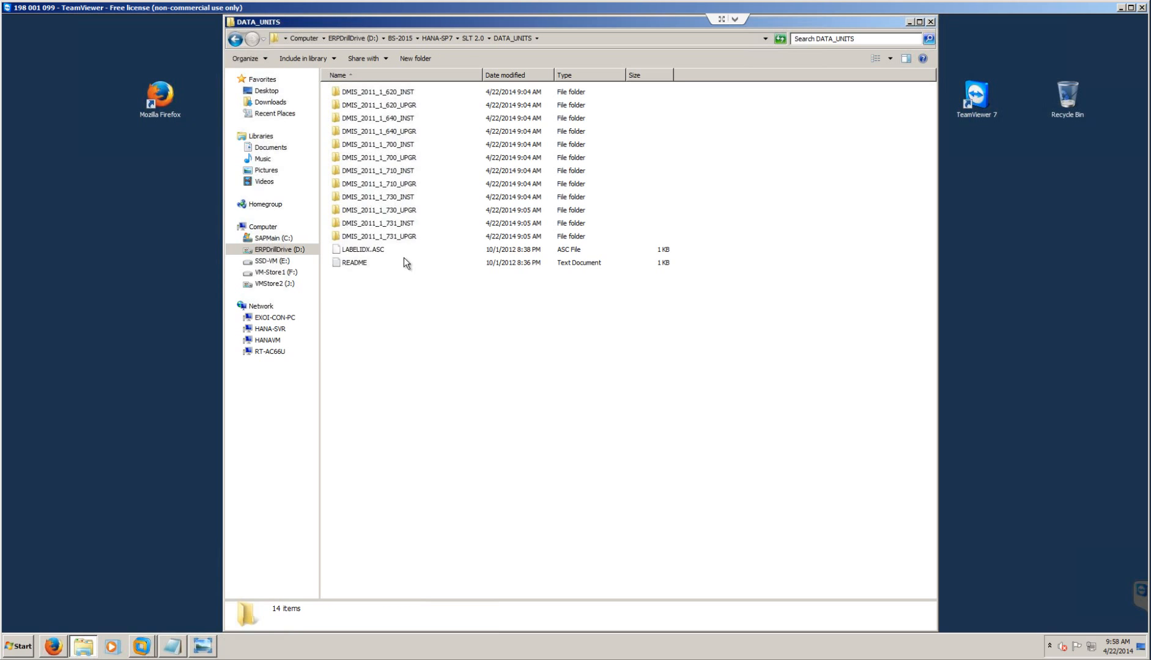
key(BackSpace)
key(BackSpace)
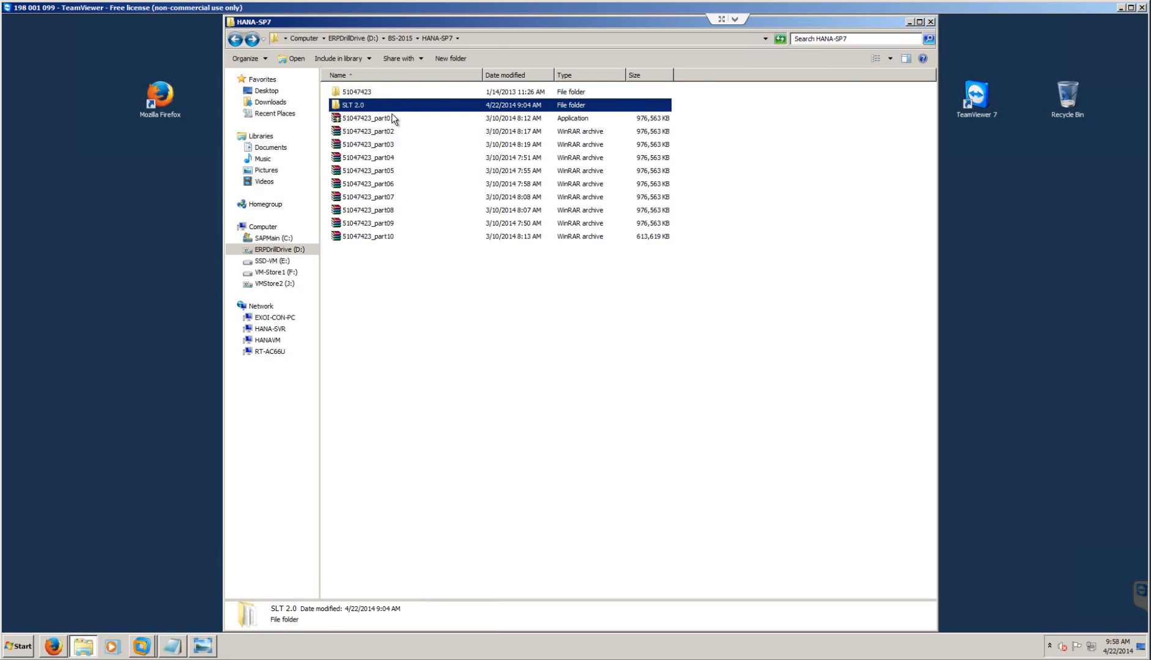
- Open 51047423 > DATA_UNITS > HDB_STUDIO_WINDOWS_X86_64 and launch hdbsetup
double_click(366, 94)
double_click(367, 92)
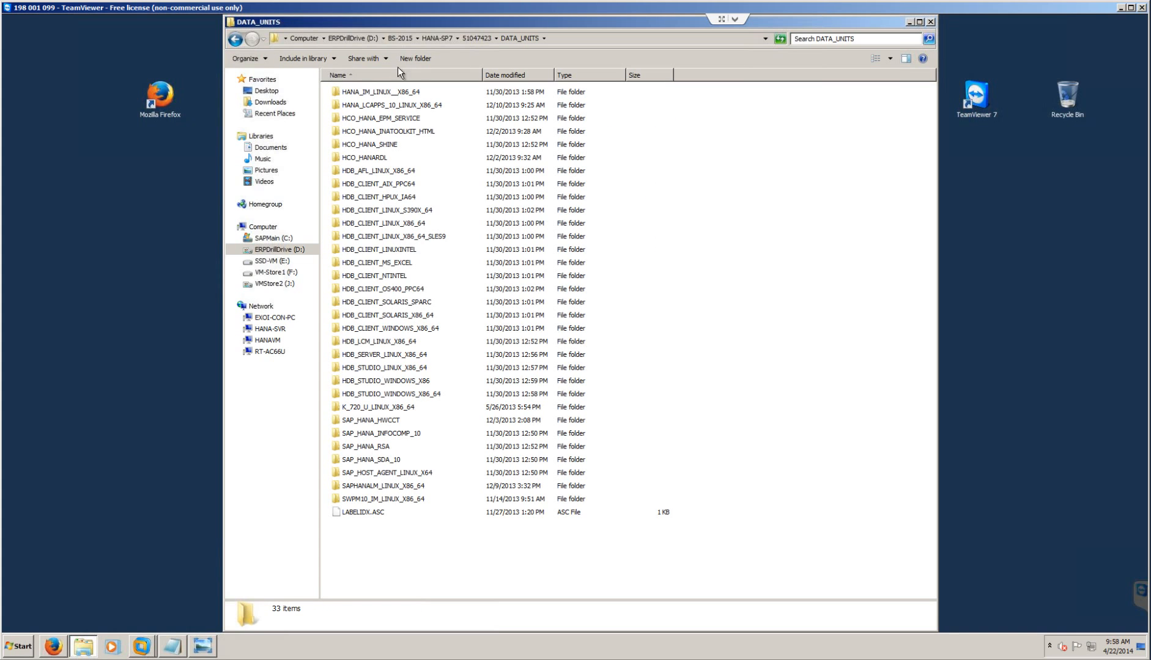
click(388, 394)
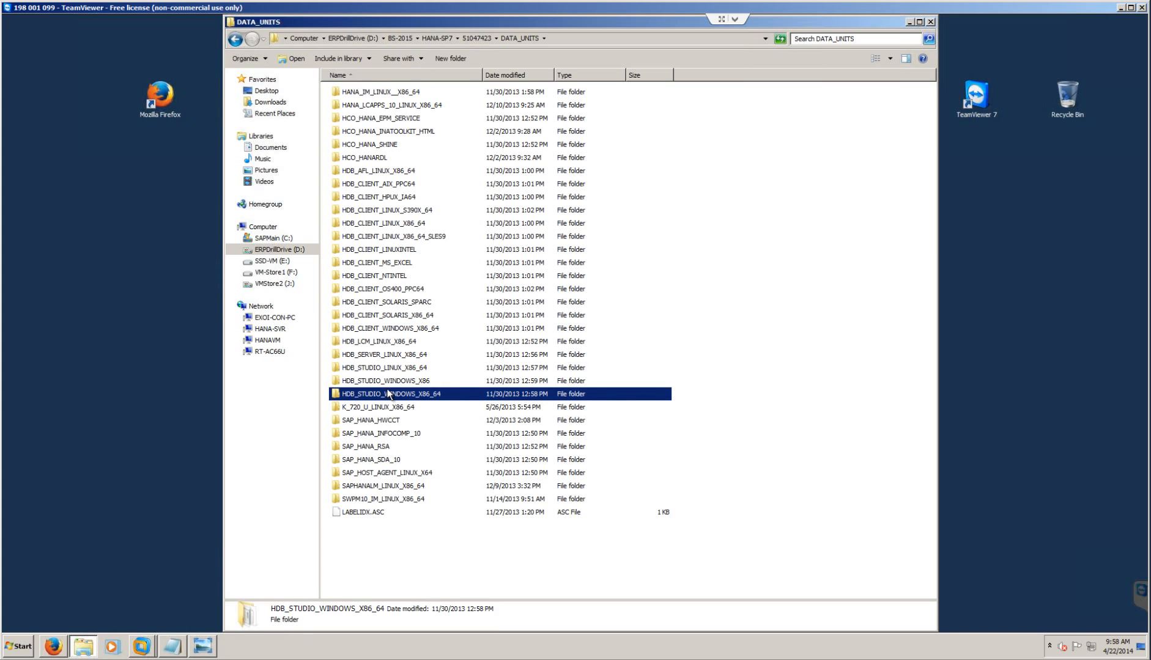
double_click(394, 397)
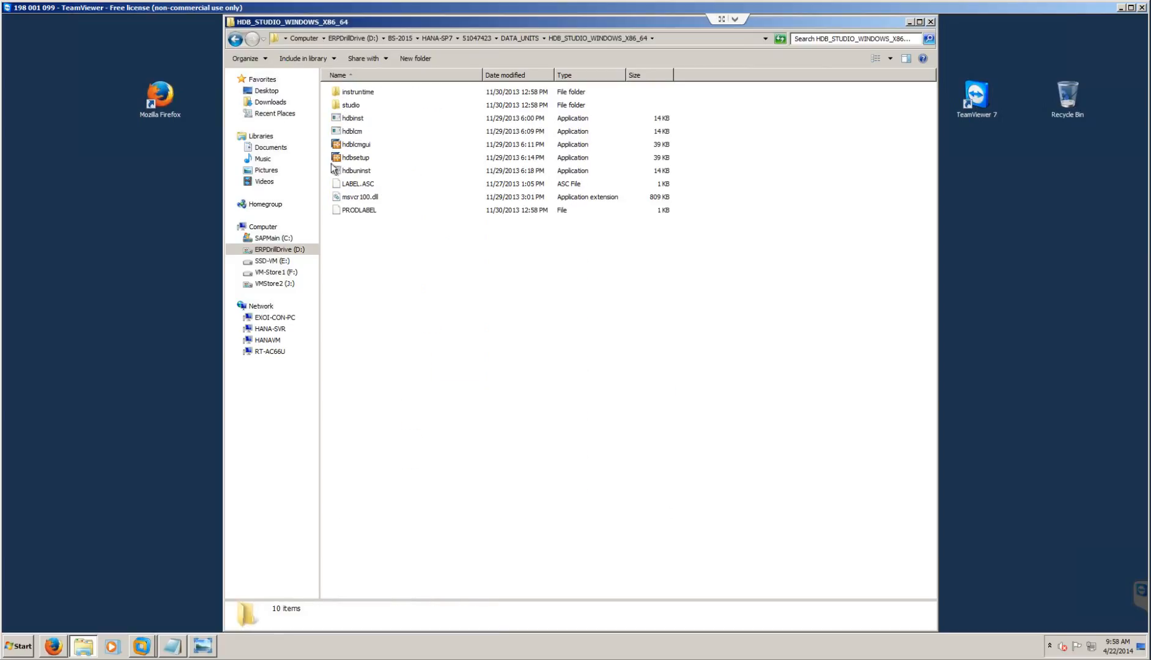
click(340, 168)
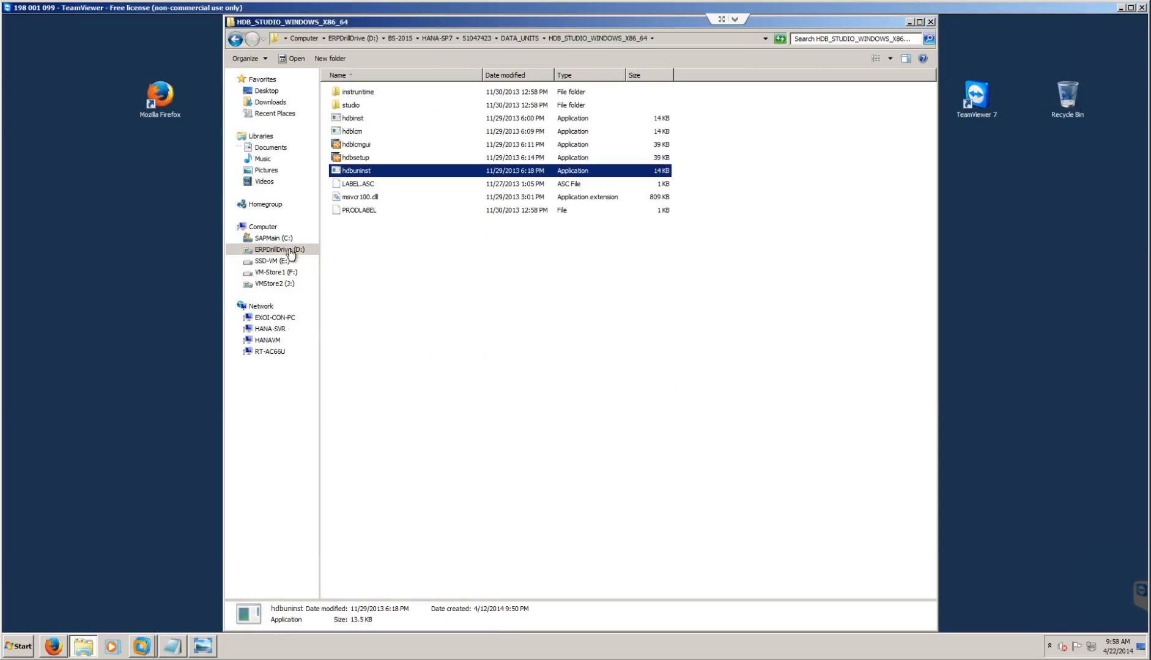
click(347, 159)
double_click(346, 158)
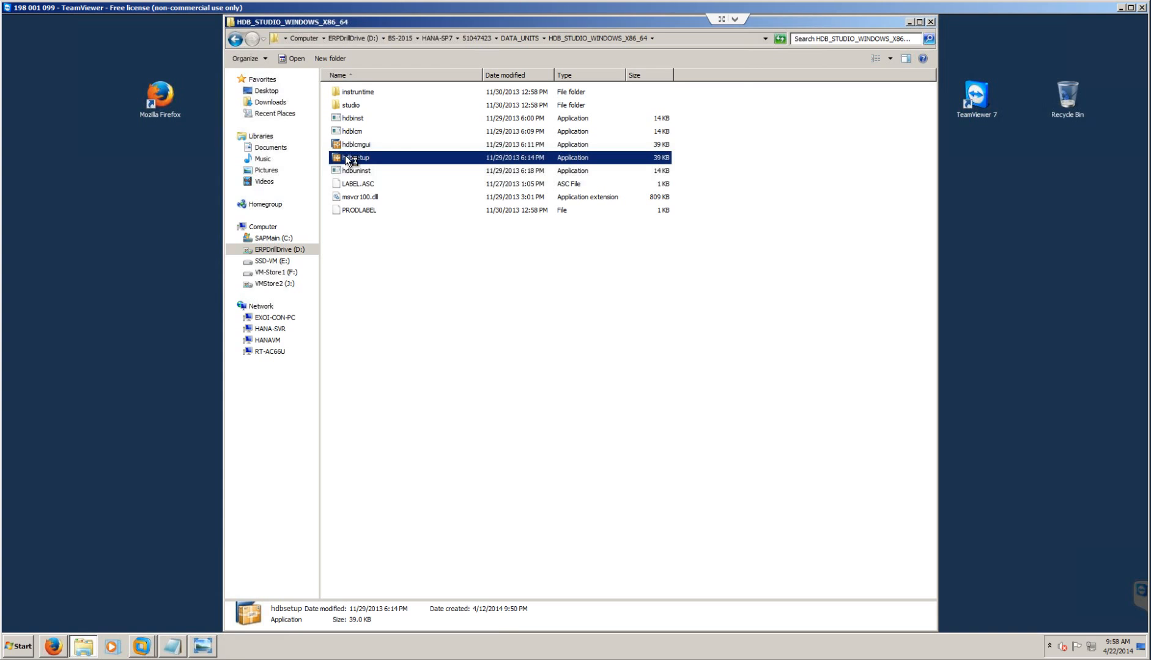
- Install jdk-6u26-windows-x64 from D:\DB-Database with default features, then return to the Studio installer
click(273, 250)
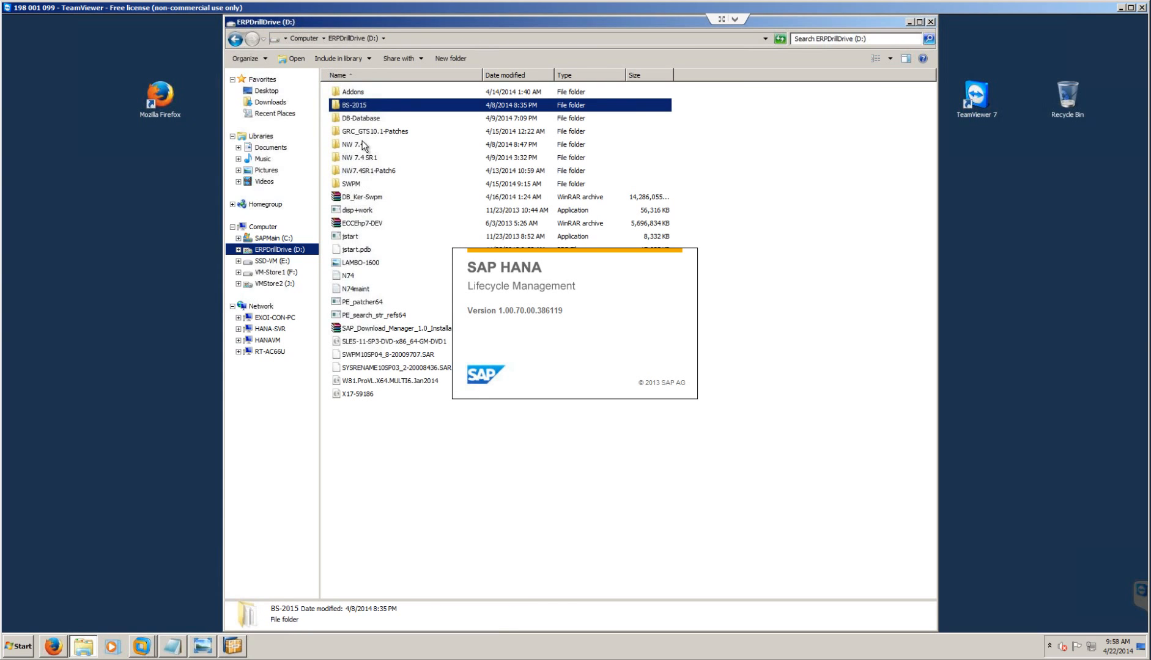
double_click(367, 119)
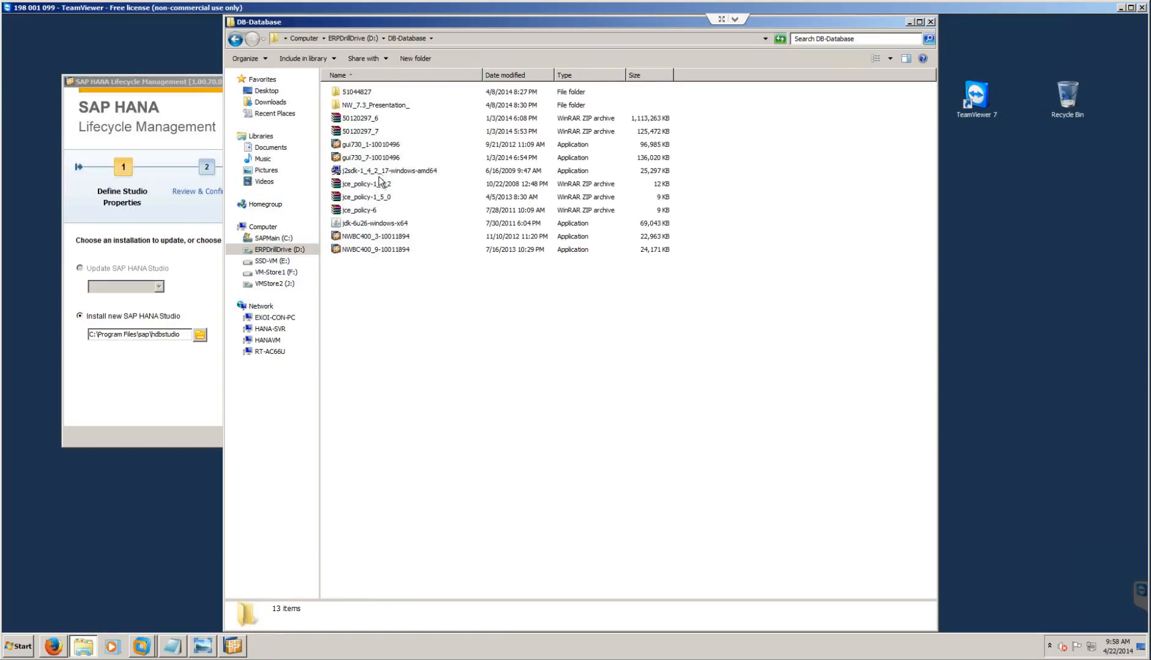
double_click(365, 224)
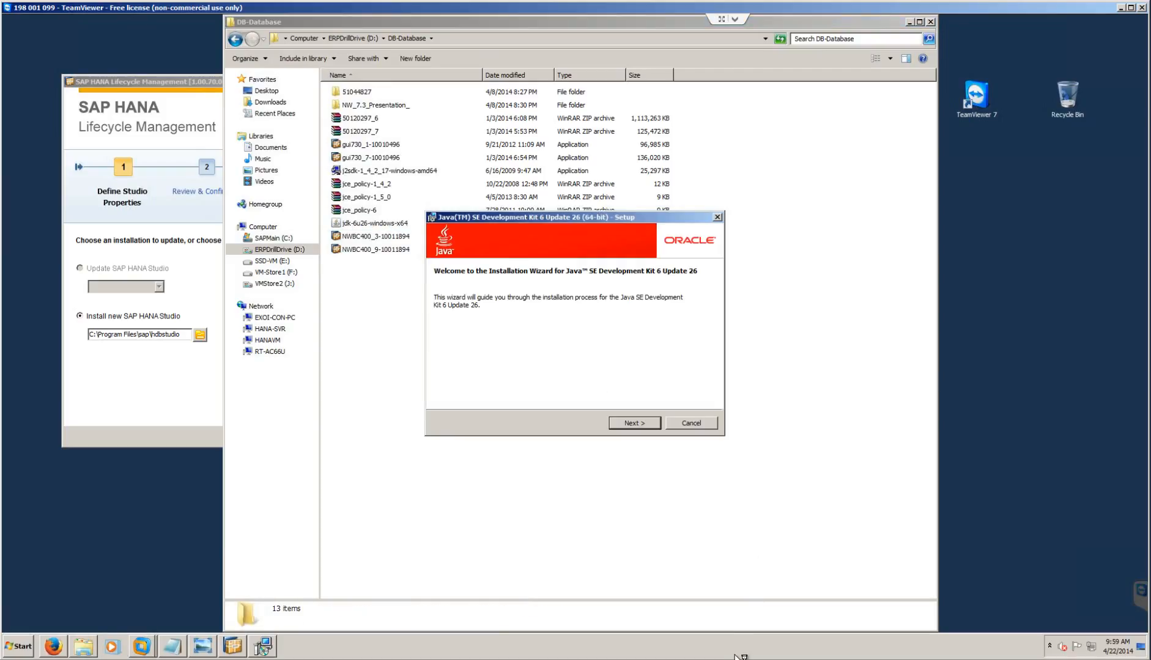
click(640, 420)
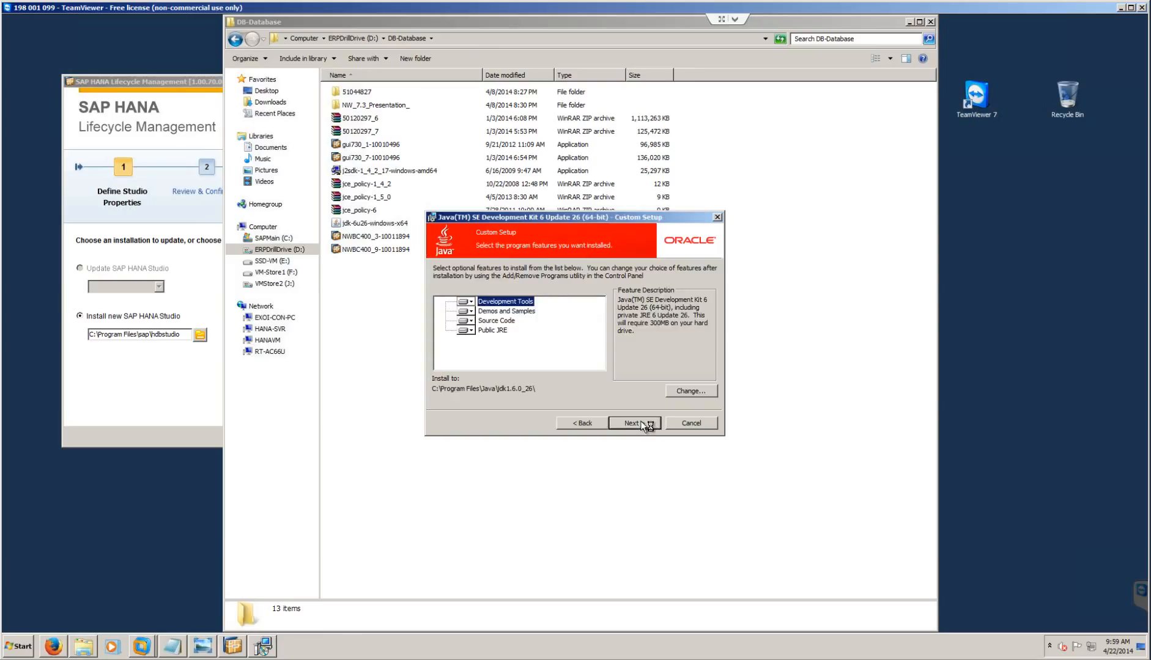
click(640, 421)
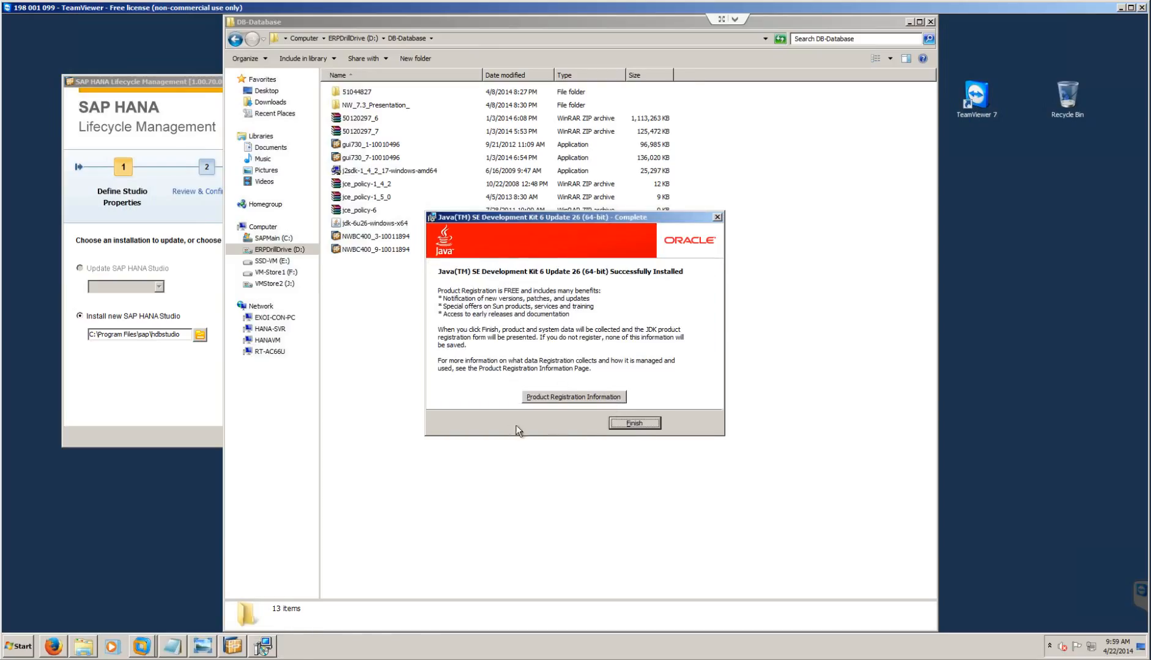
click(634, 423)
click(103, 391)
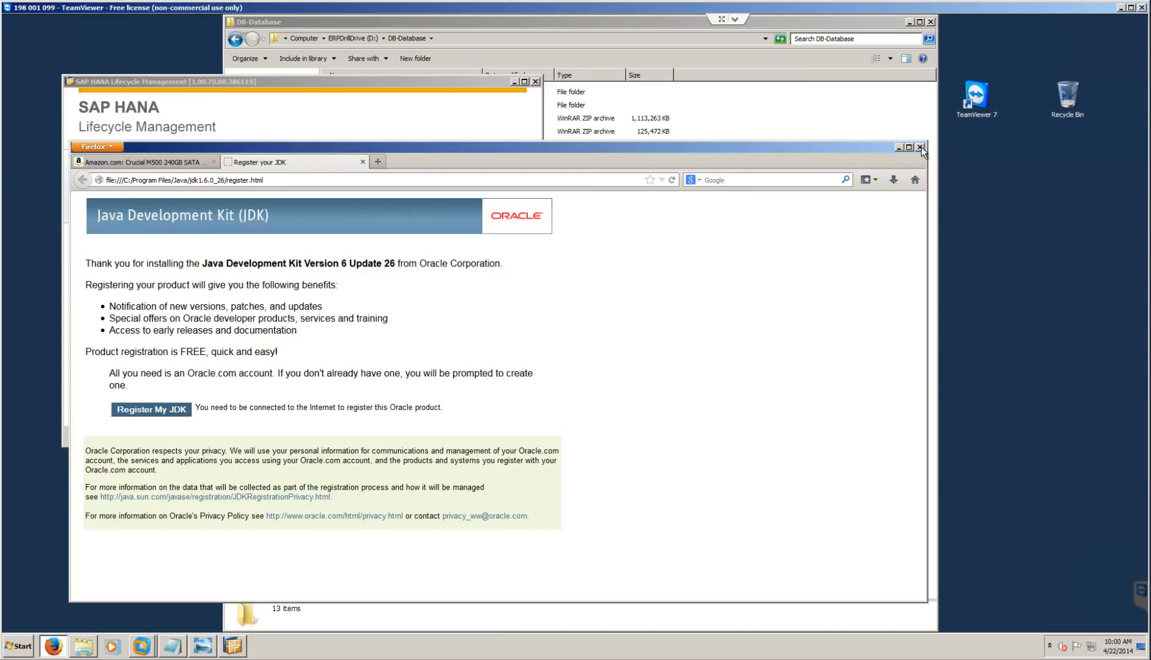
click(919, 147)
- Close Firefox's tabs, cancel the Studio install after the no-Java error, and return to drive D:
click(474, 395)
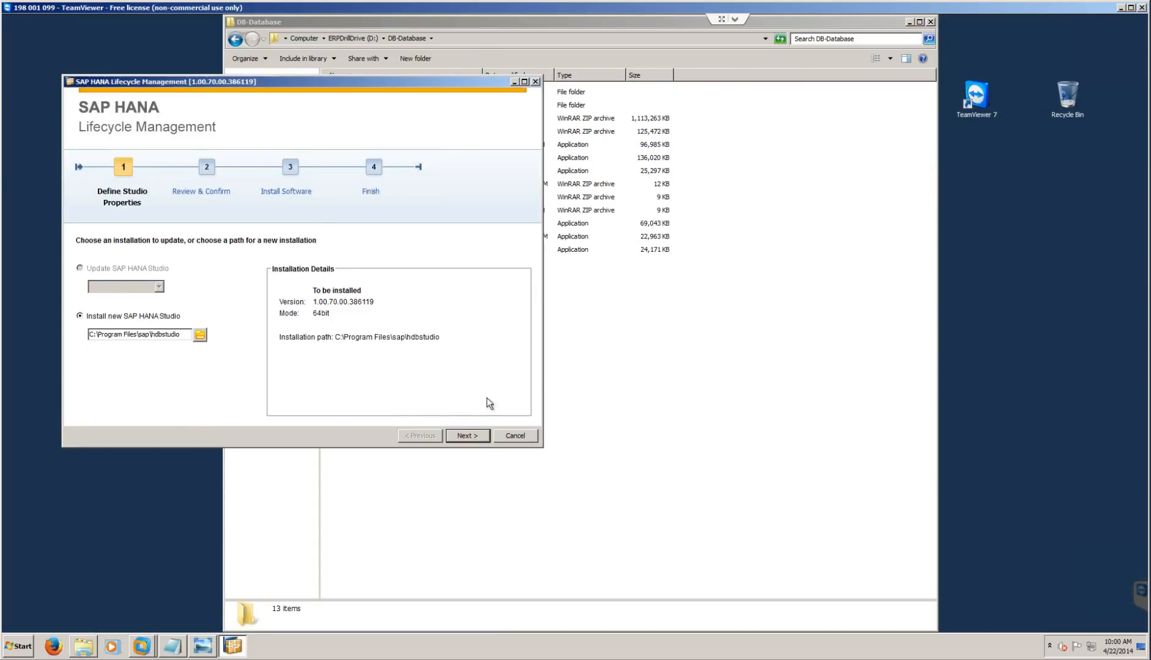
click(467, 436)
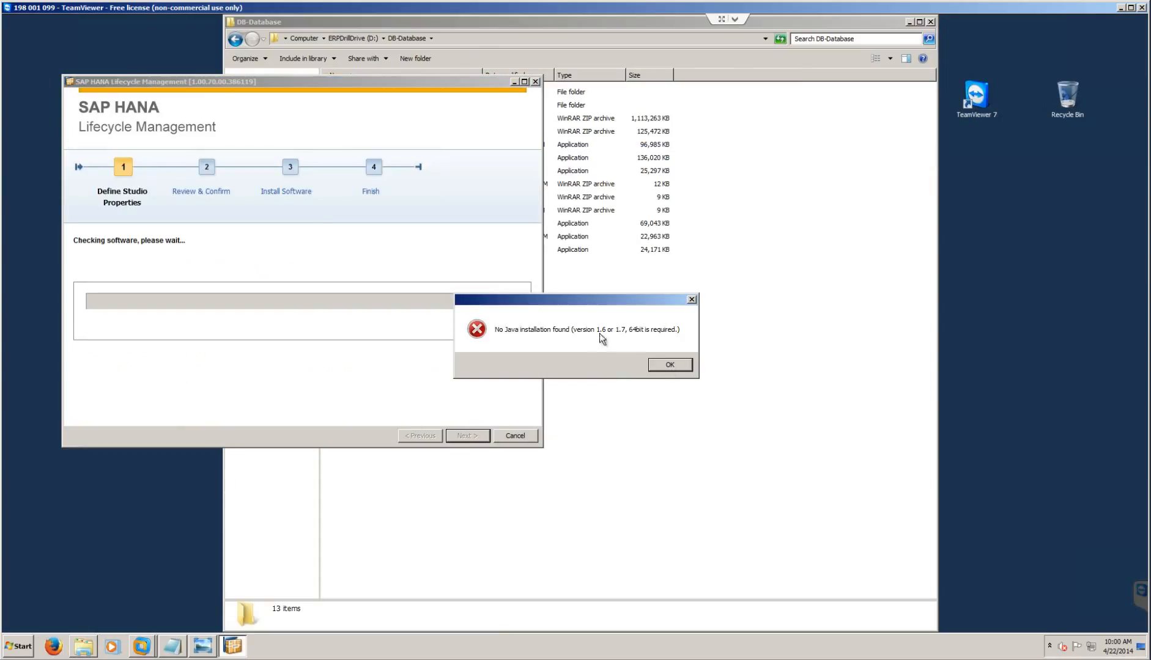
click(671, 367)
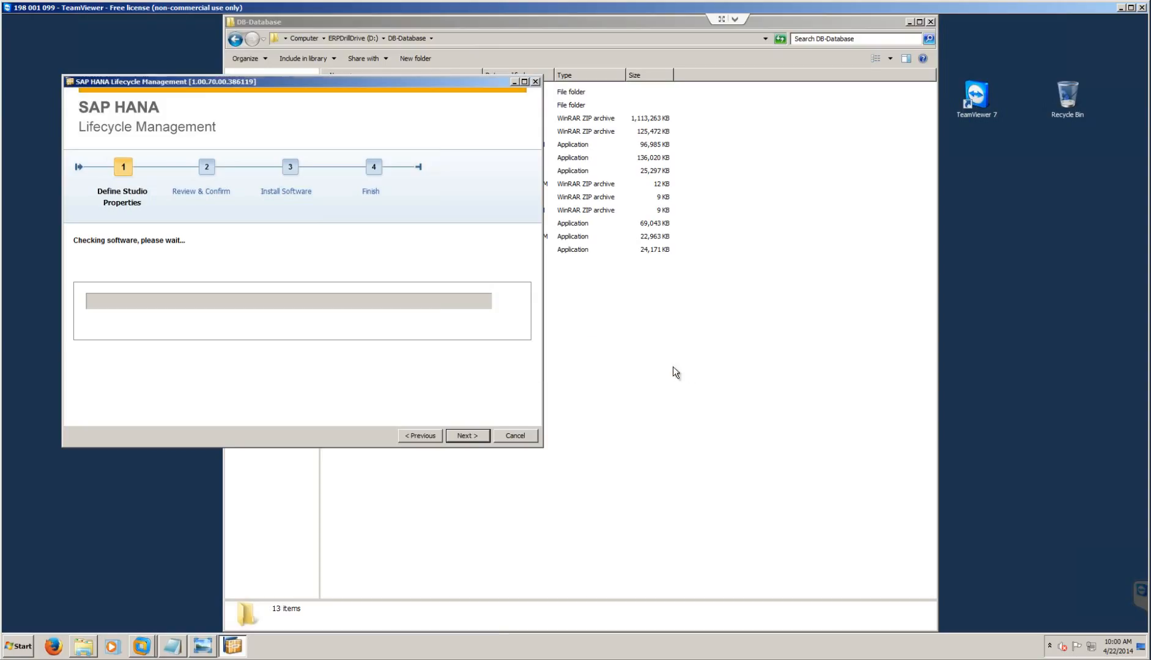
click(520, 437)
click(618, 367)
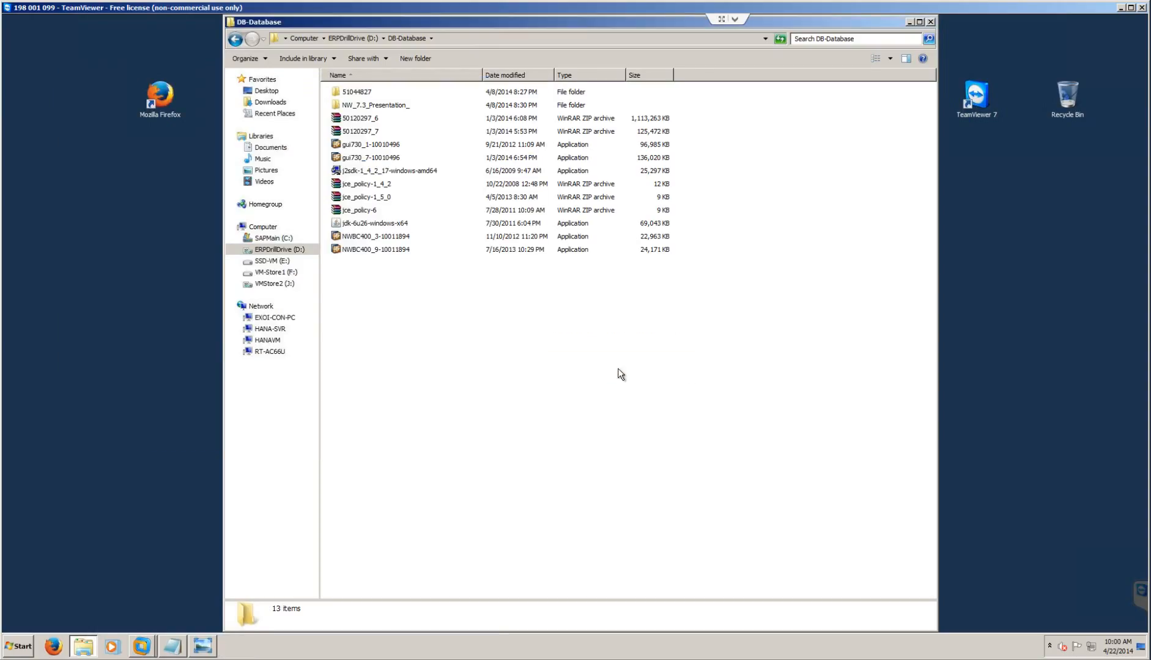
click(235, 41)
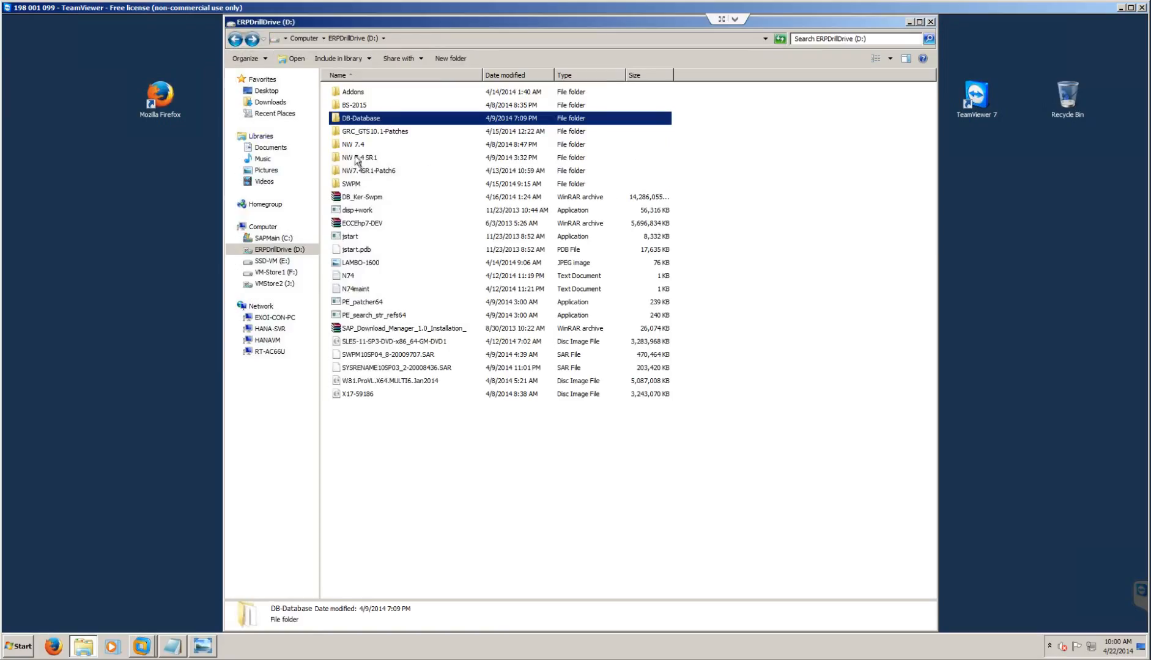
- Relaunch hdbsetup from HDB_STUDIO_WINDOWS_X86_64 and start the SAP HANA Studio installation
click(235, 41)
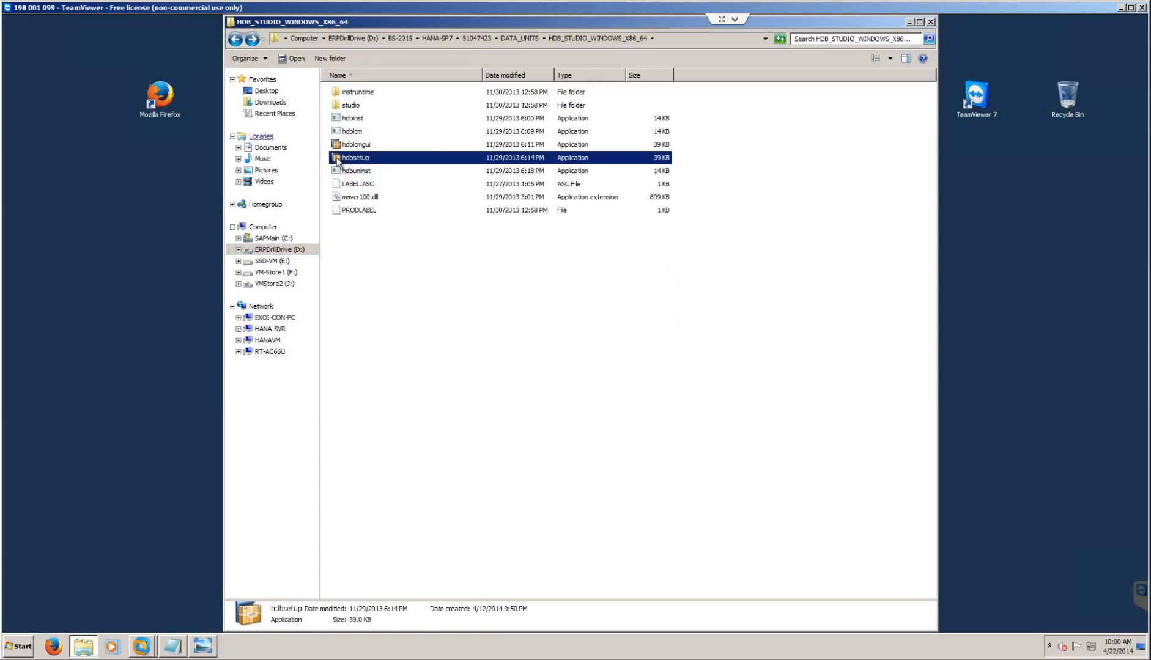
double_click(353, 160)
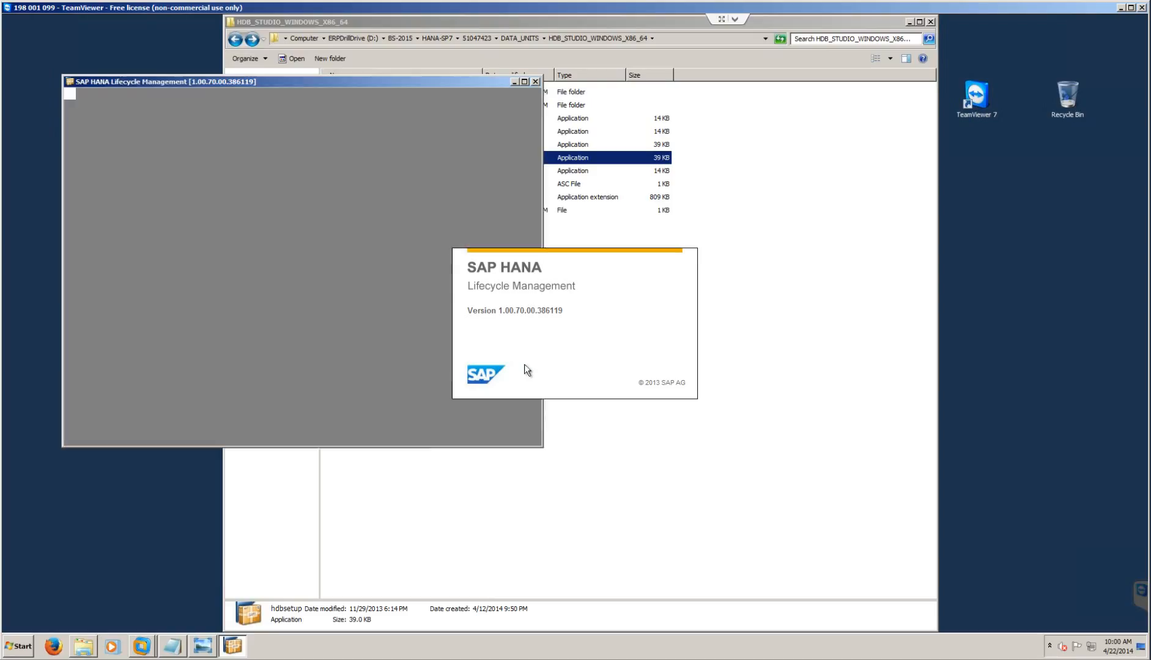
click(469, 435)
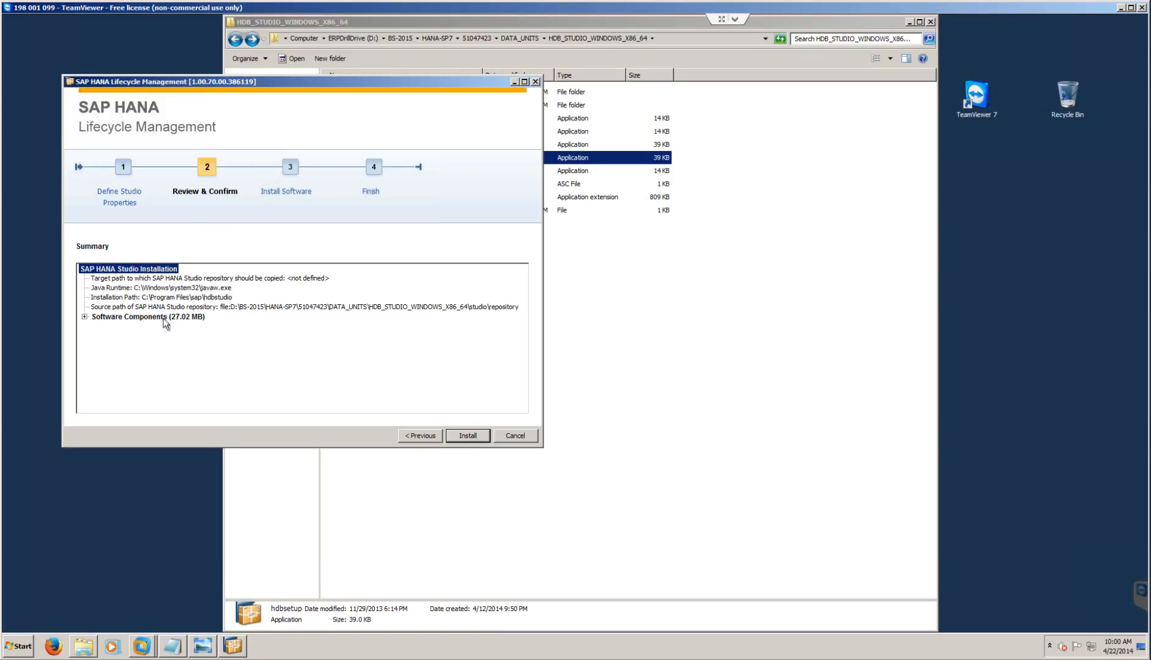
click(84, 317)
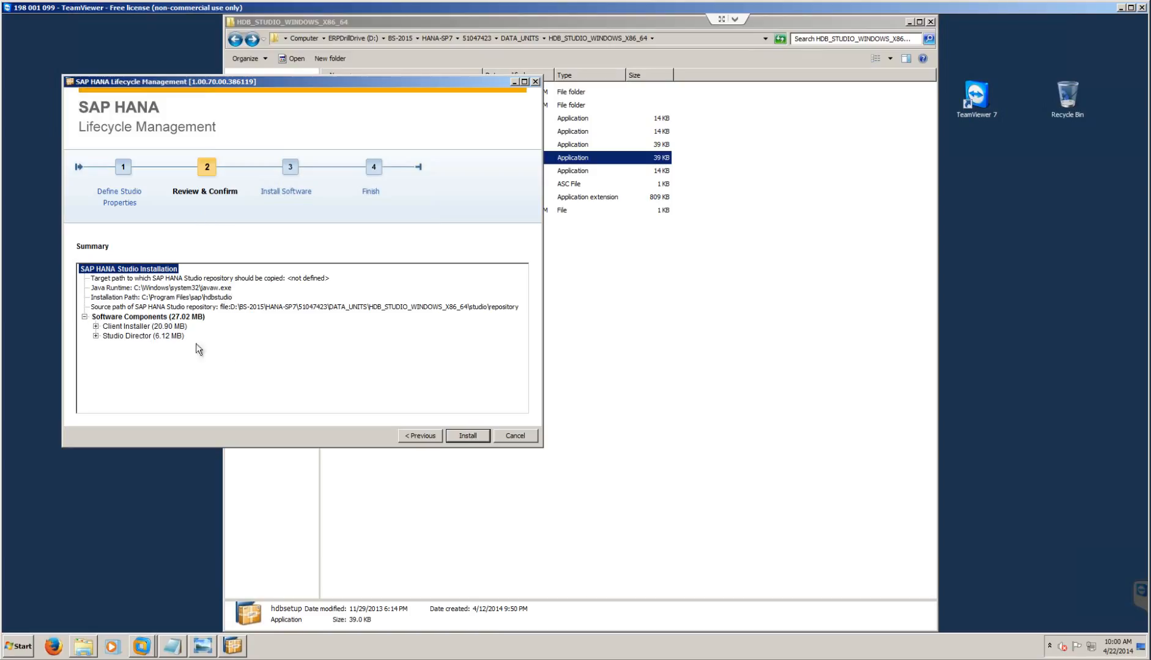
click(466, 436)
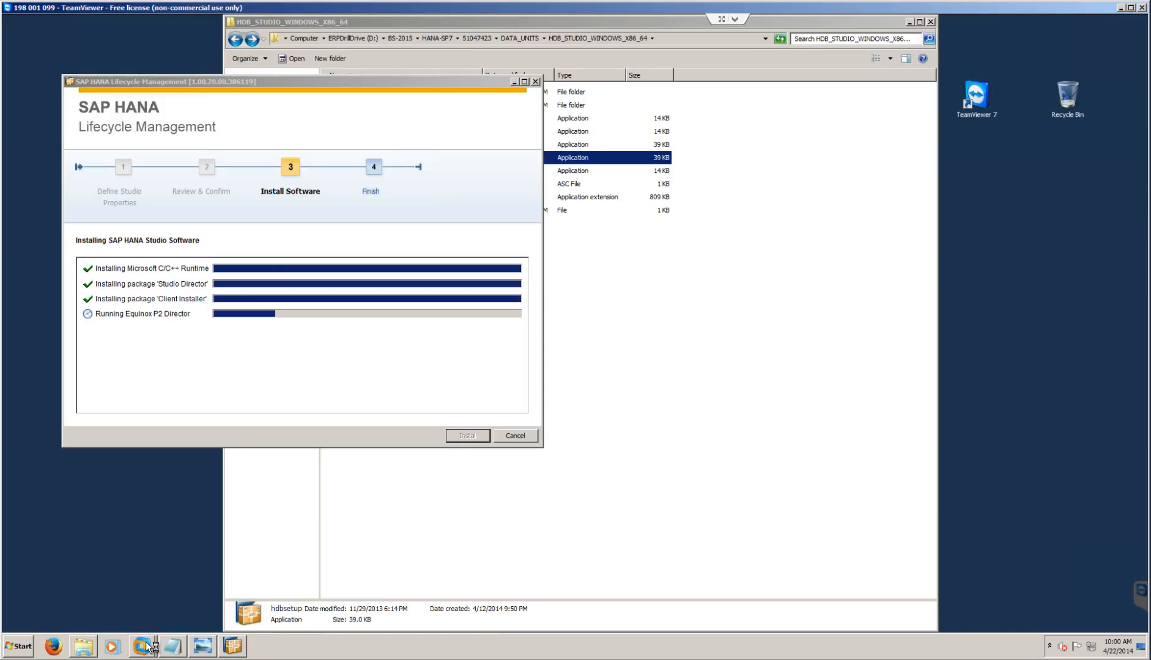
- Check the HANASp7 VM and install folder while installing, then return to the Studio installer
mouse_move(146, 646)
click(139, 605)
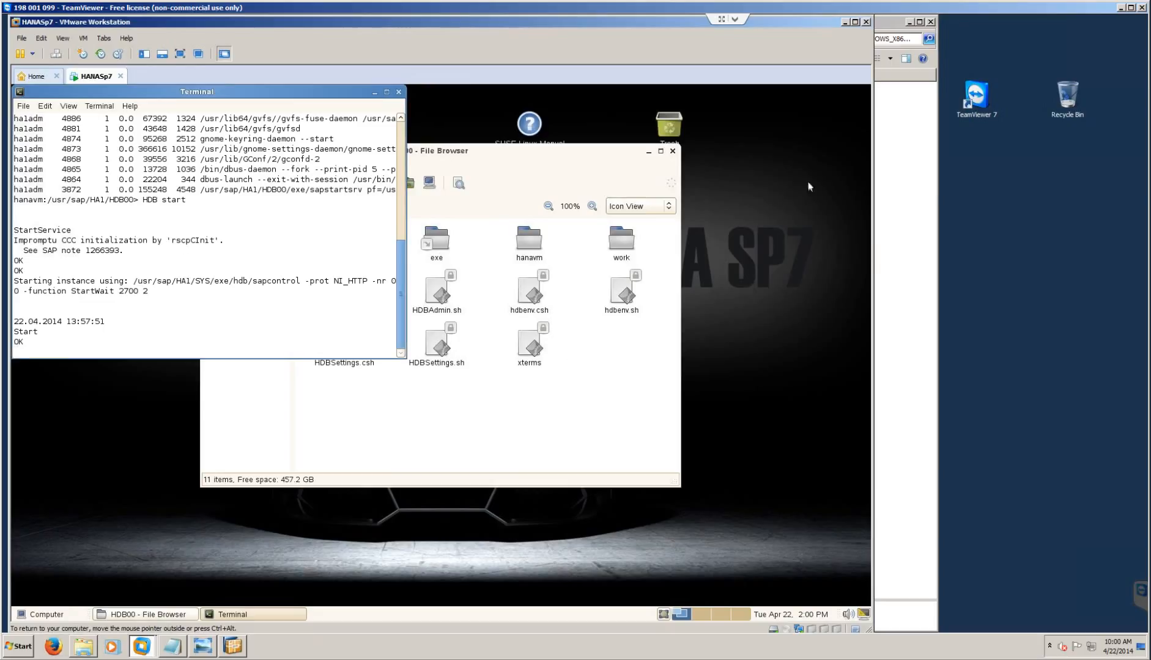
click(922, 343)
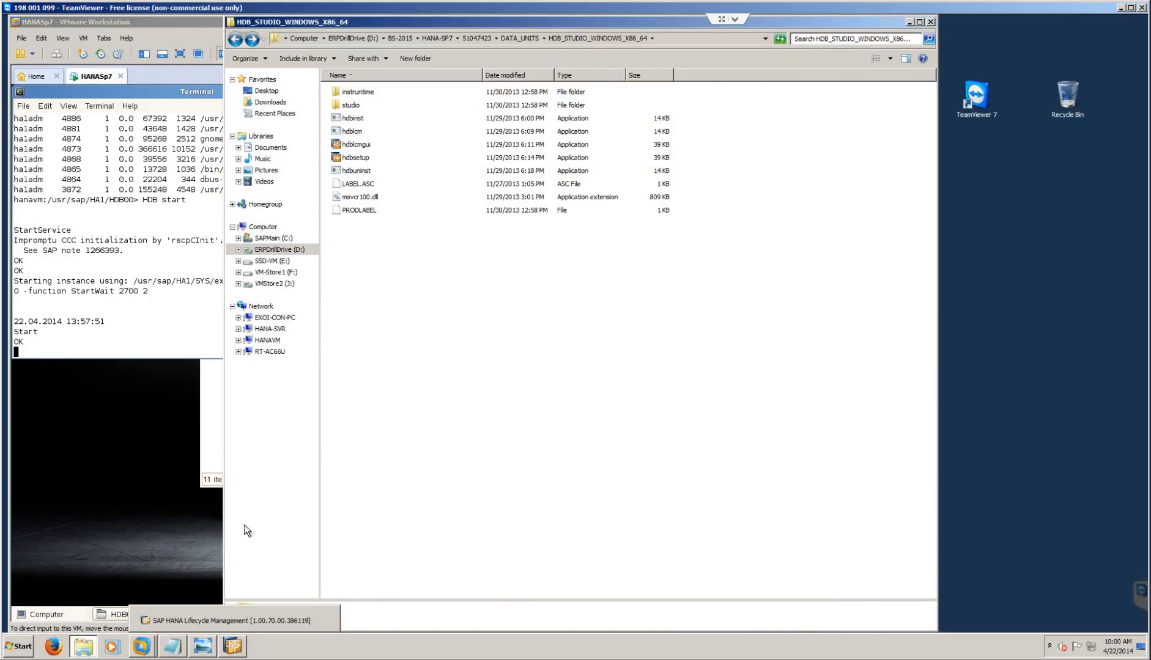
click(232, 648)
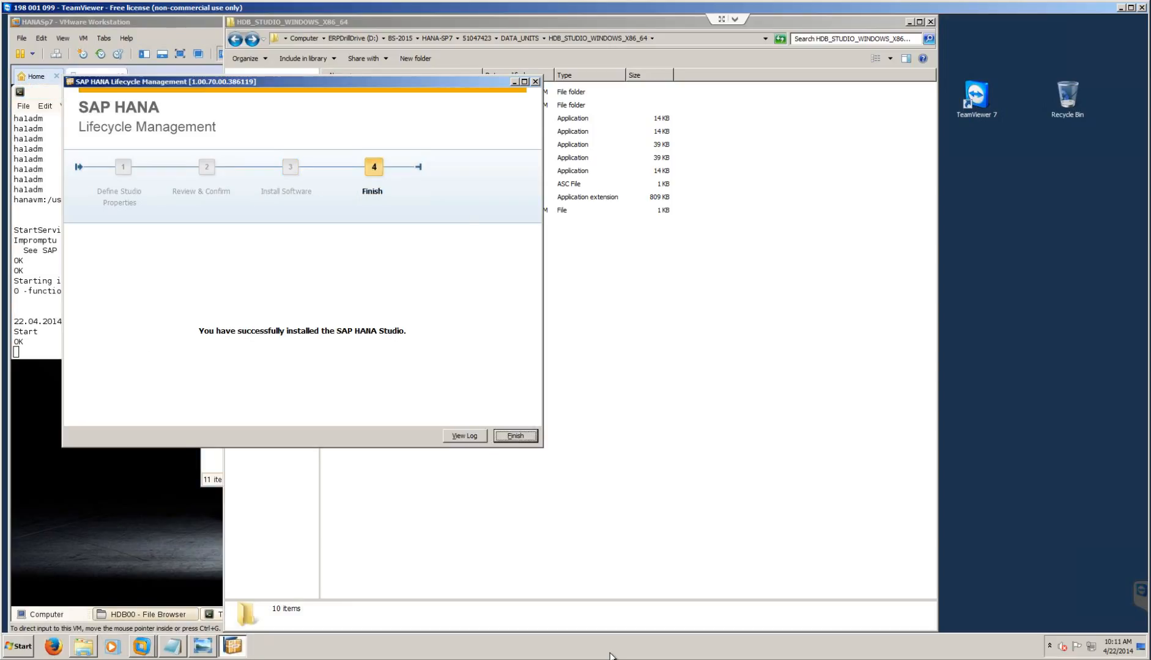
click(612, 657)
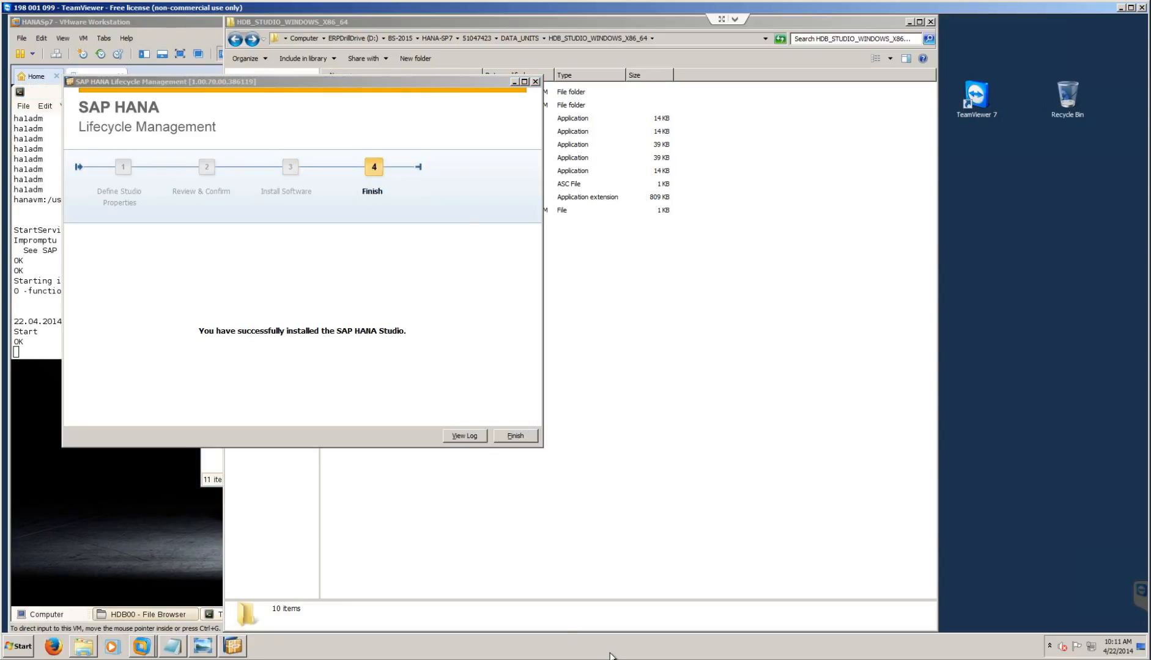
- Close the finished installer, launch SAP HANA Studio from the Start menu, and return to HANASp7
click(517, 435)
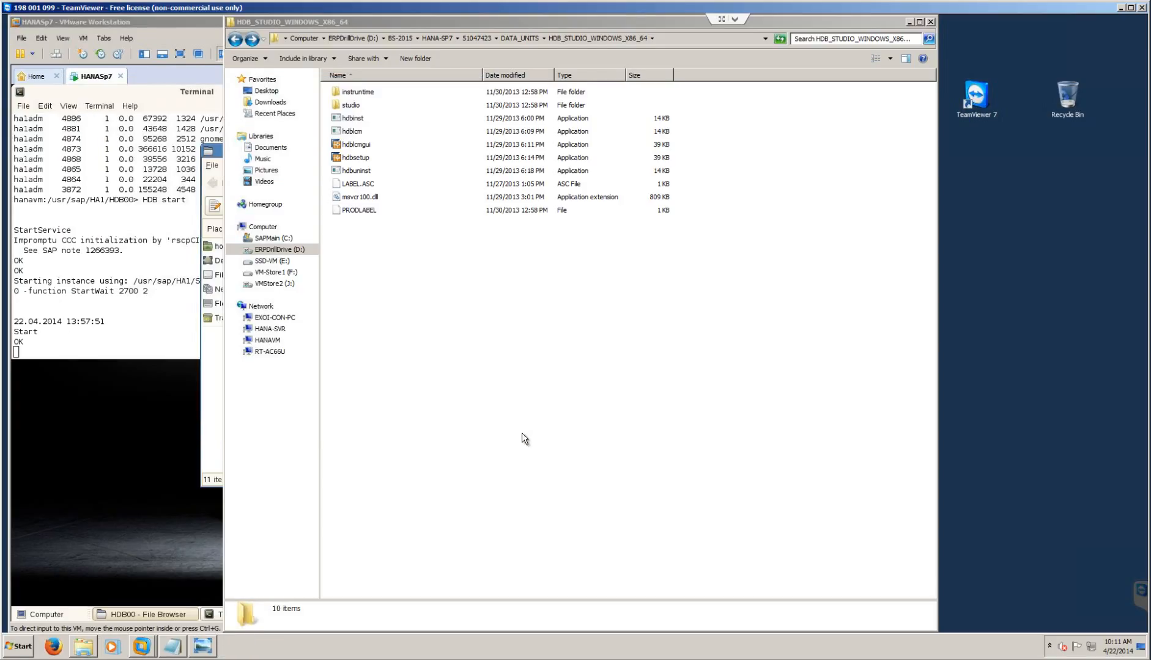
click(23, 646)
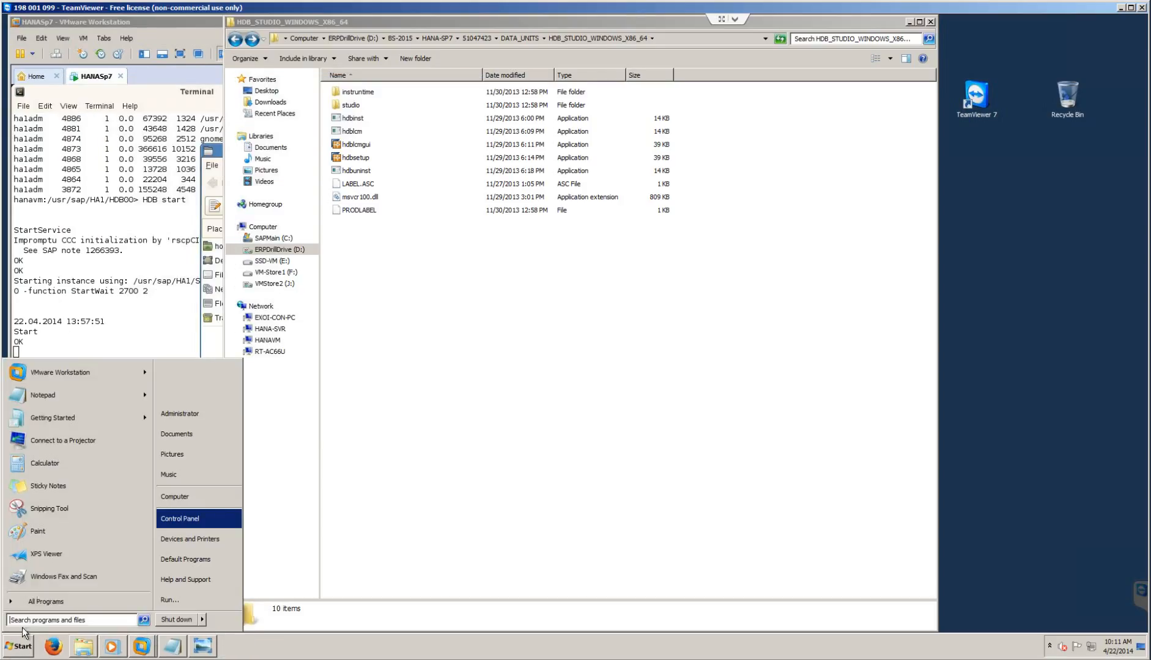
click(43, 595)
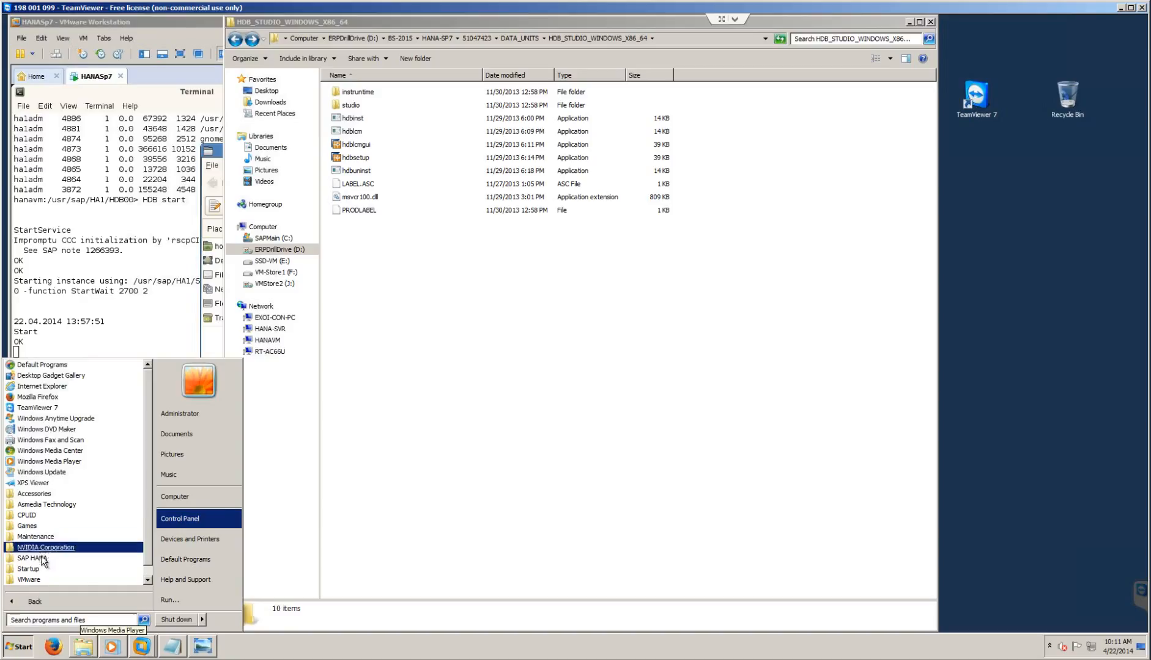
click(40, 559)
click(43, 570)
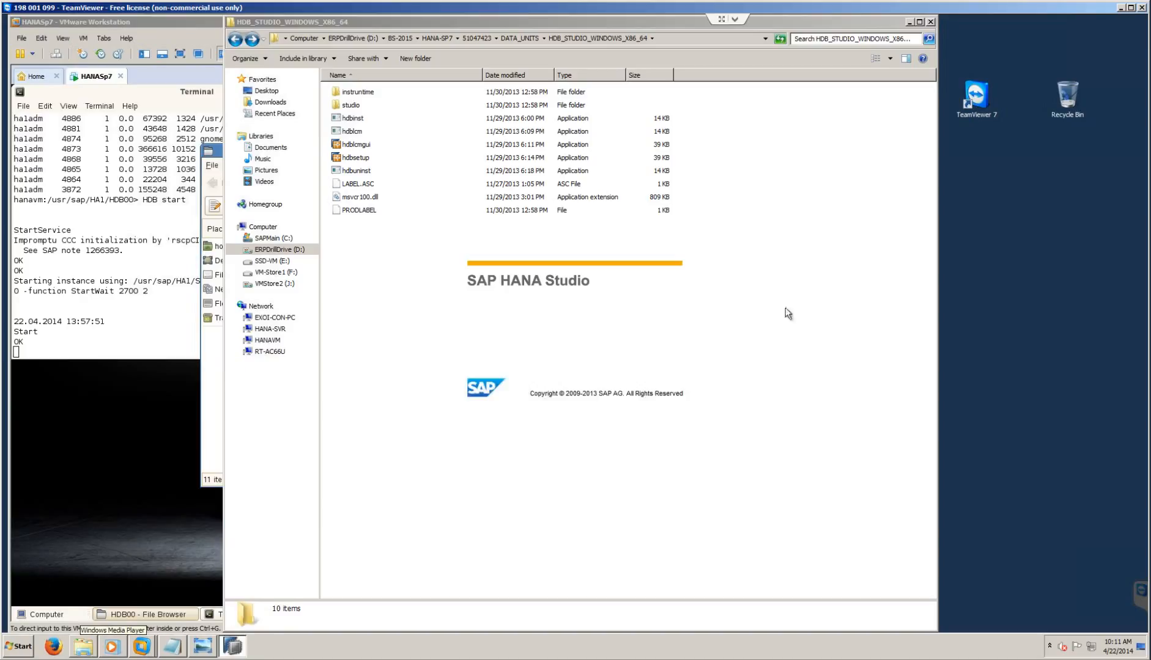
mouse_move(141, 647)
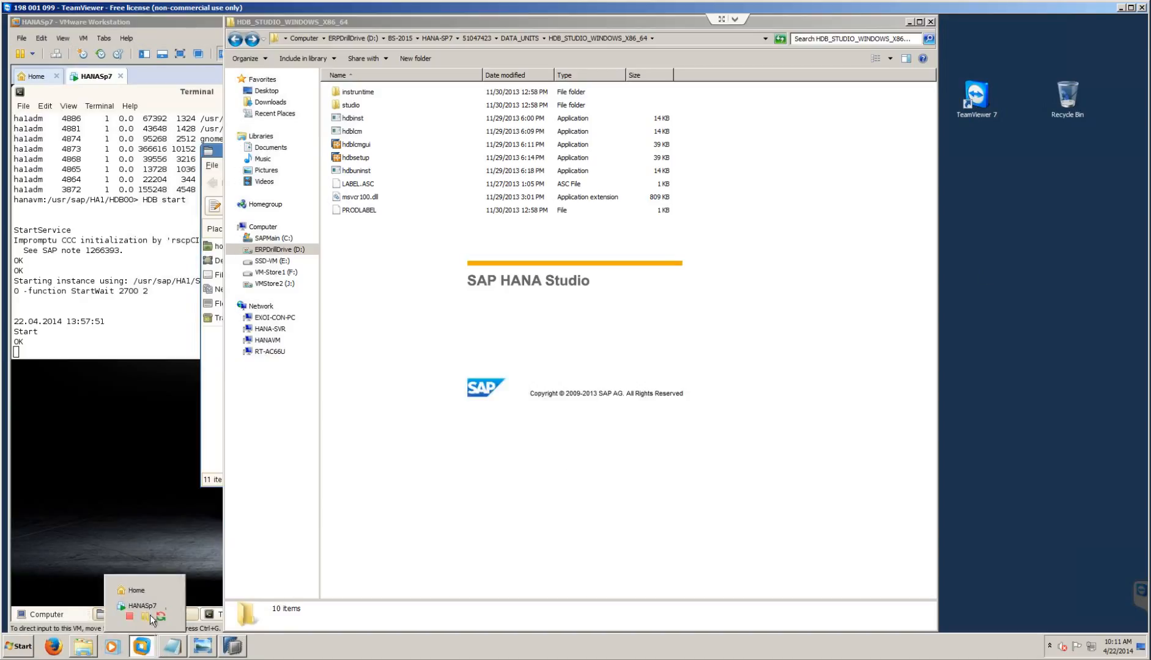
click(116, 606)
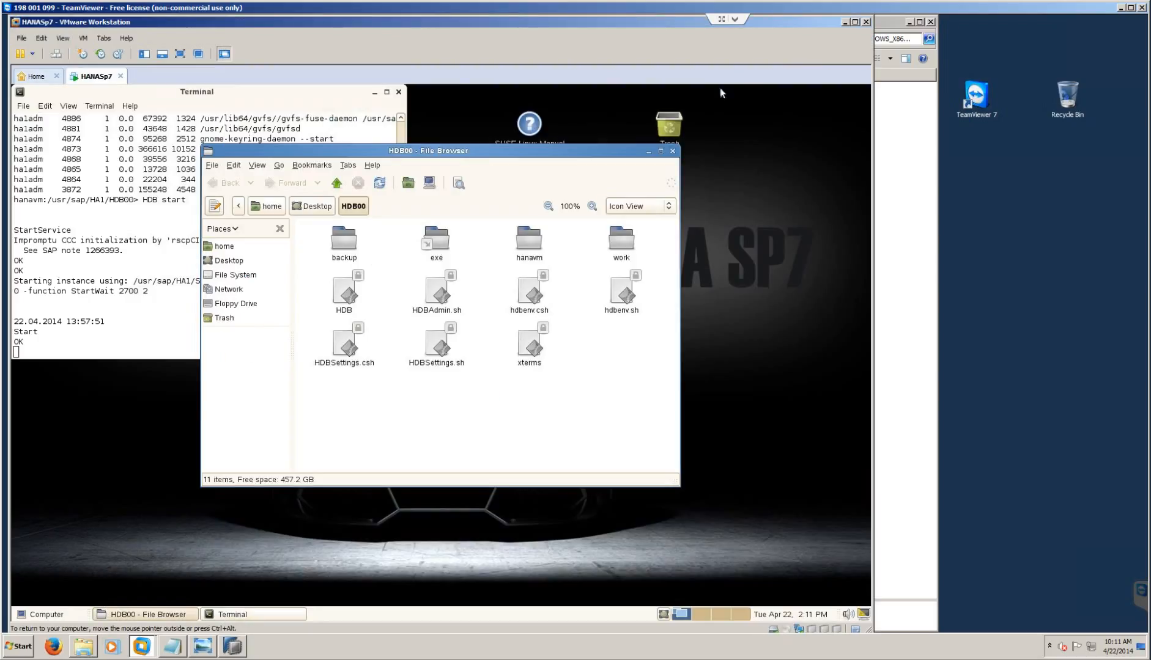
- Minimize VMware and Explorer, decline Secure Storage password recovery, and close the Welcome page
click(846, 23)
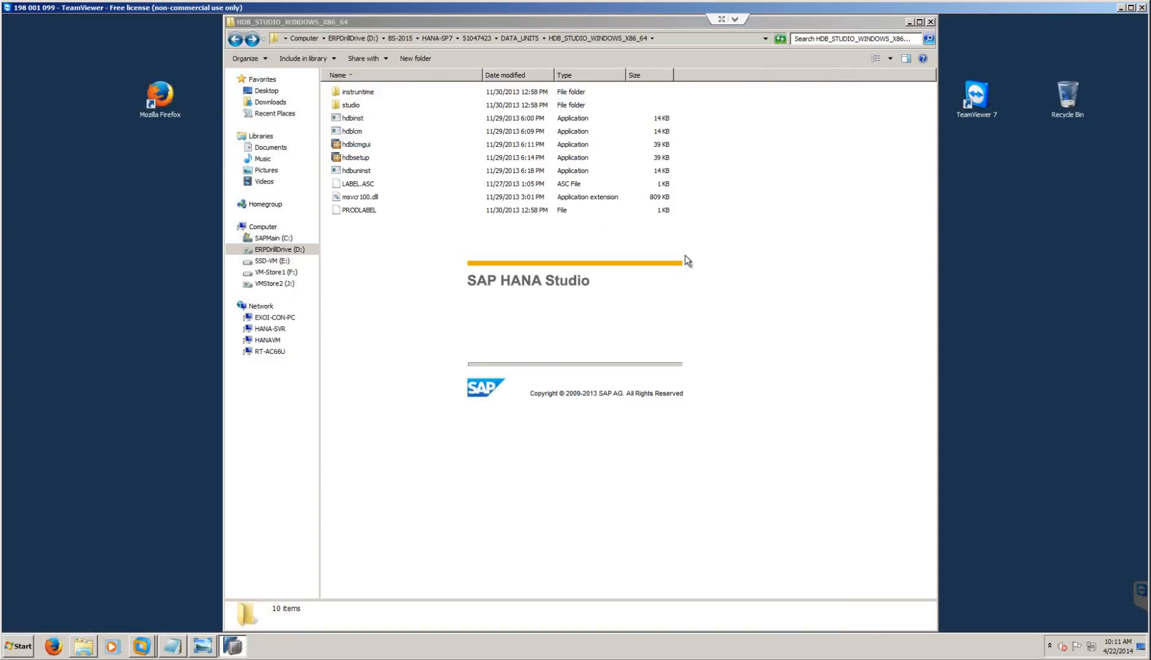
click(909, 22)
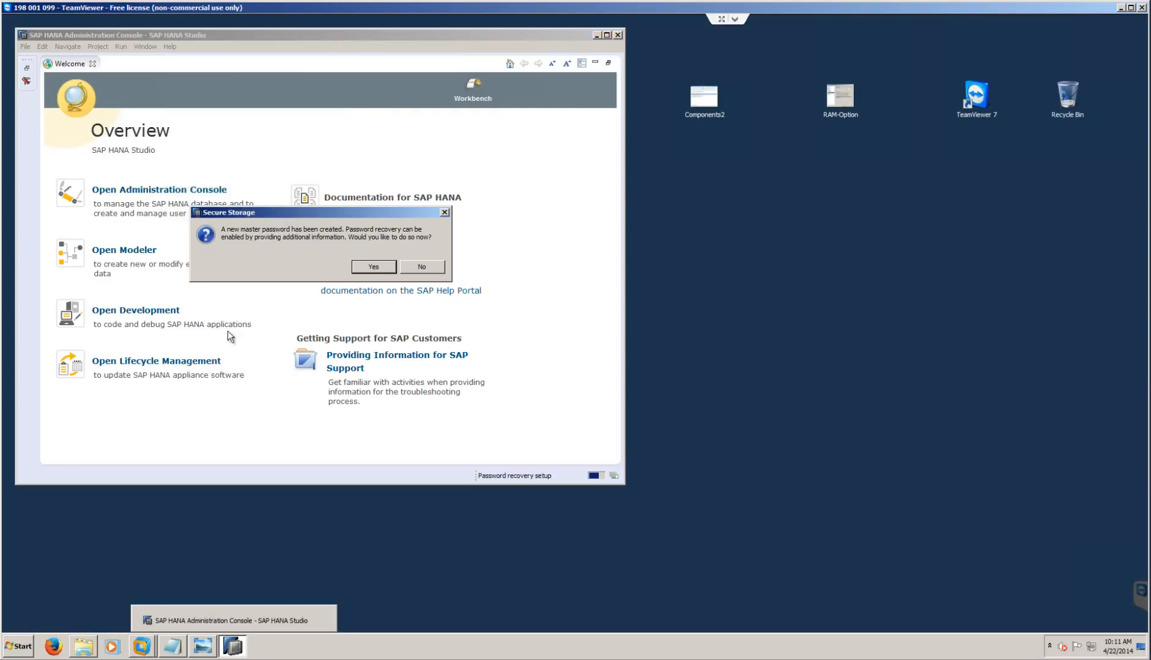
click(419, 268)
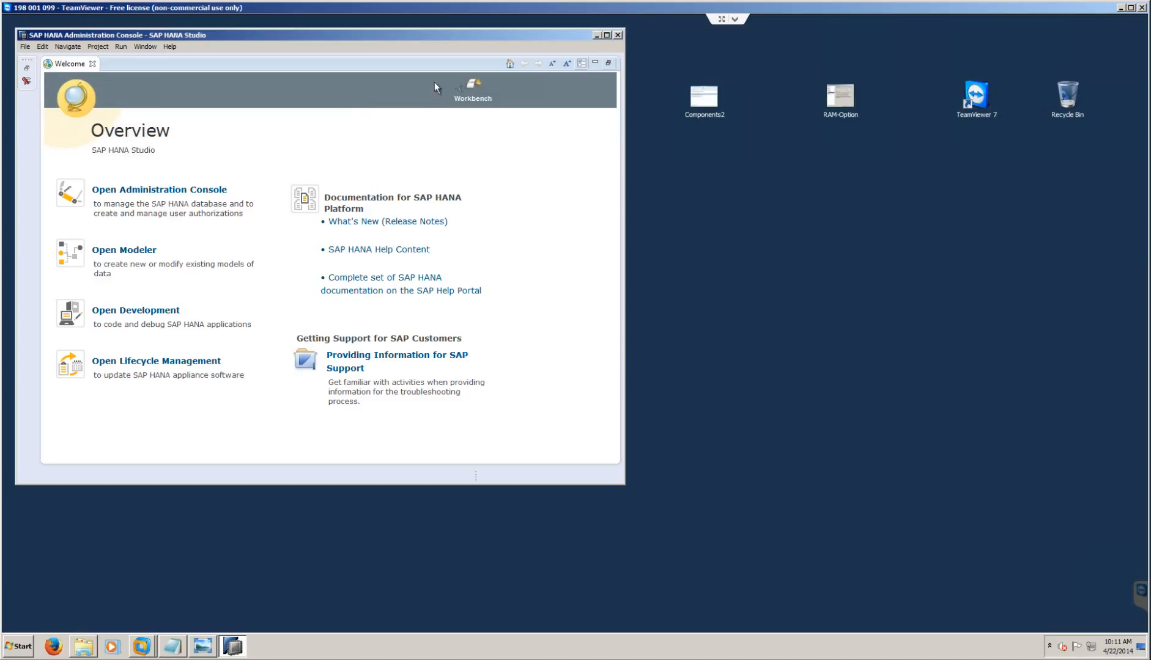
click(92, 63)
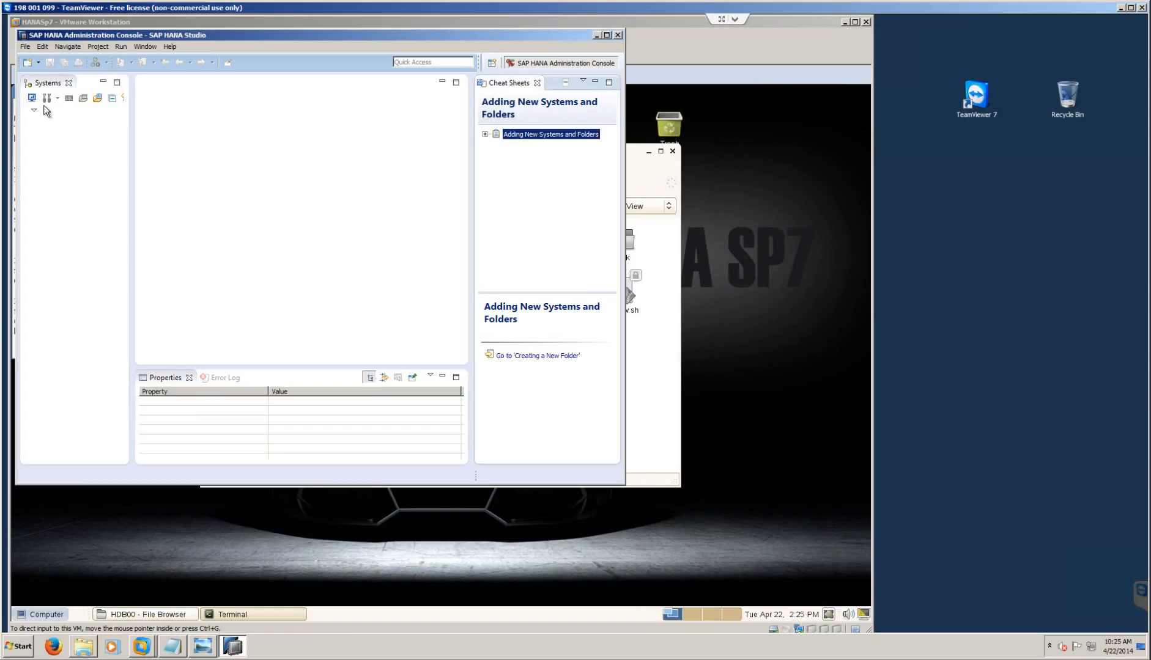
- Add a system with host 192.168.1.148, instance 00 and description 'HANA Server'
click(36, 97)
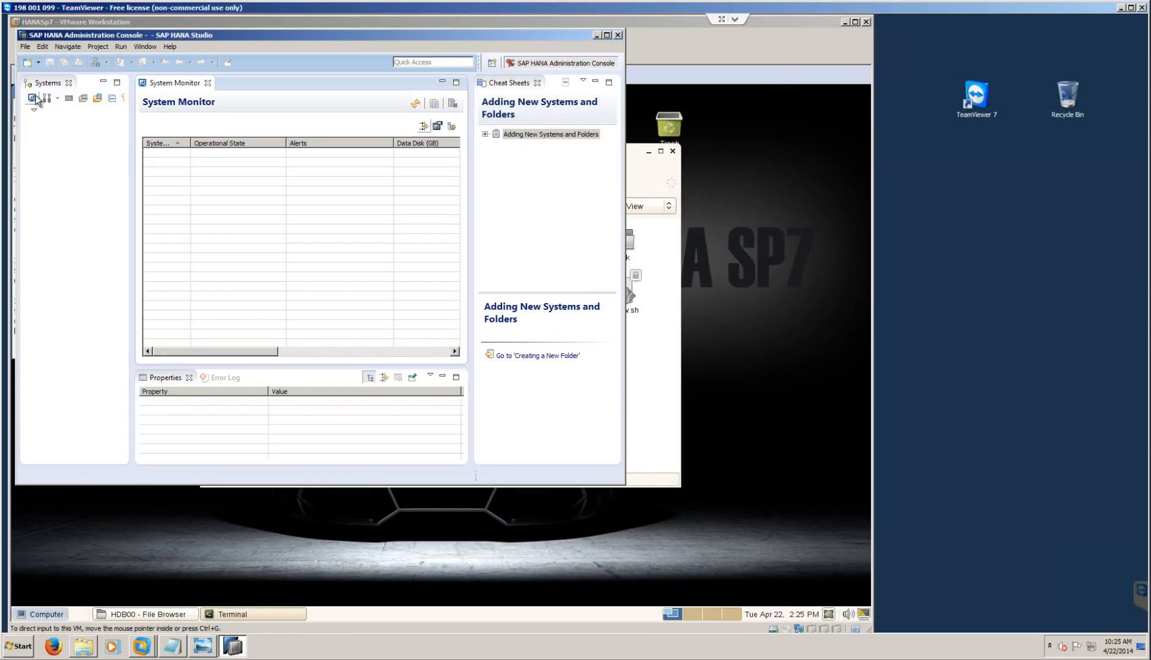
right_click(45, 145)
click(66, 157)
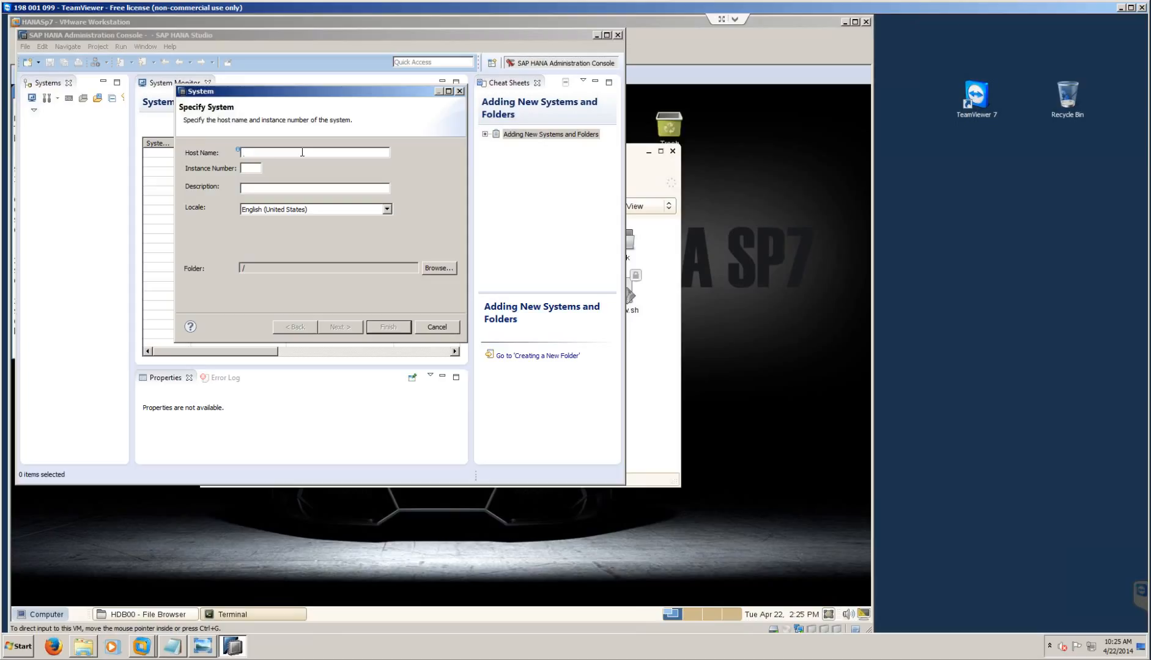
text(192)
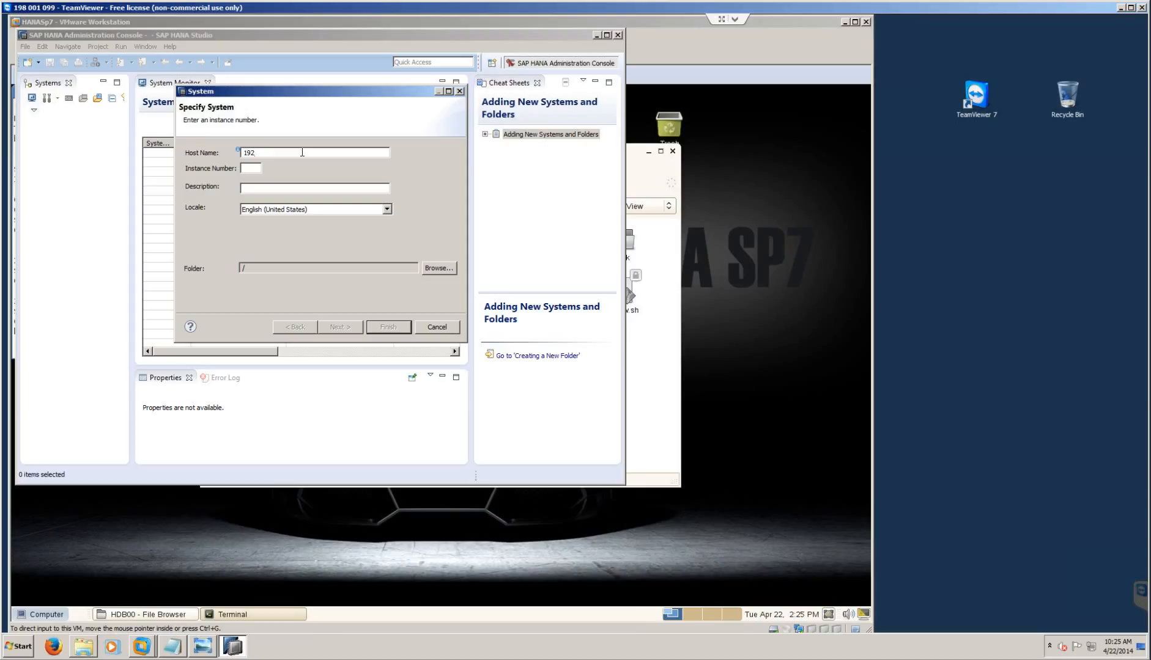
text(.1)
text(00)
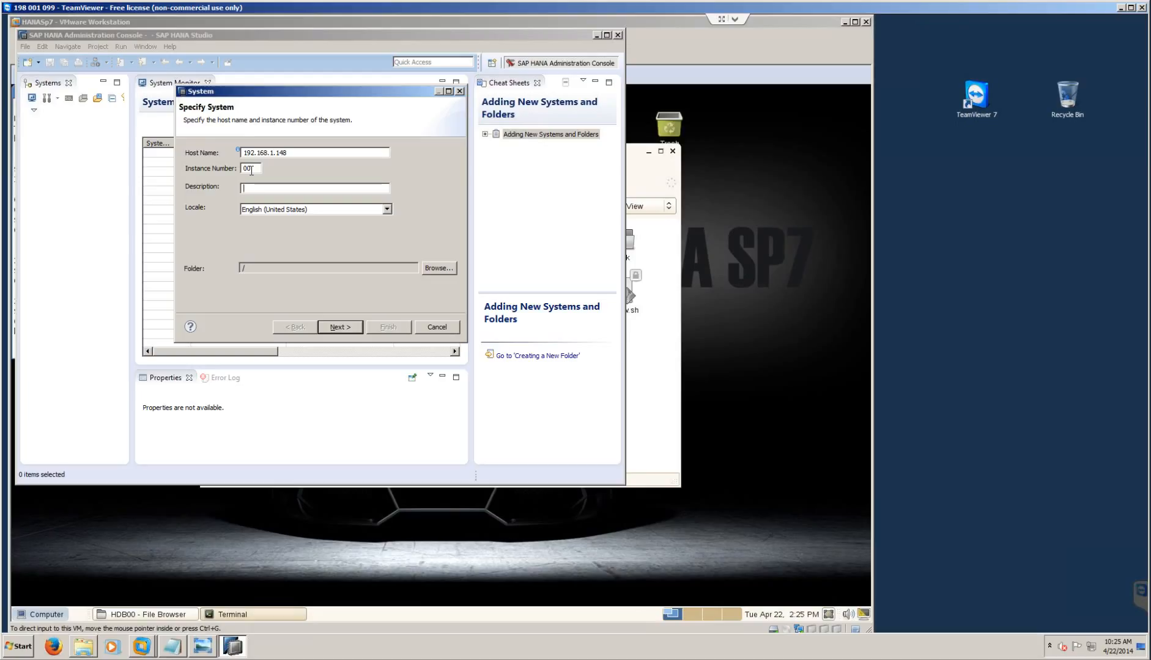
text(HANA Server)
click(339, 327)
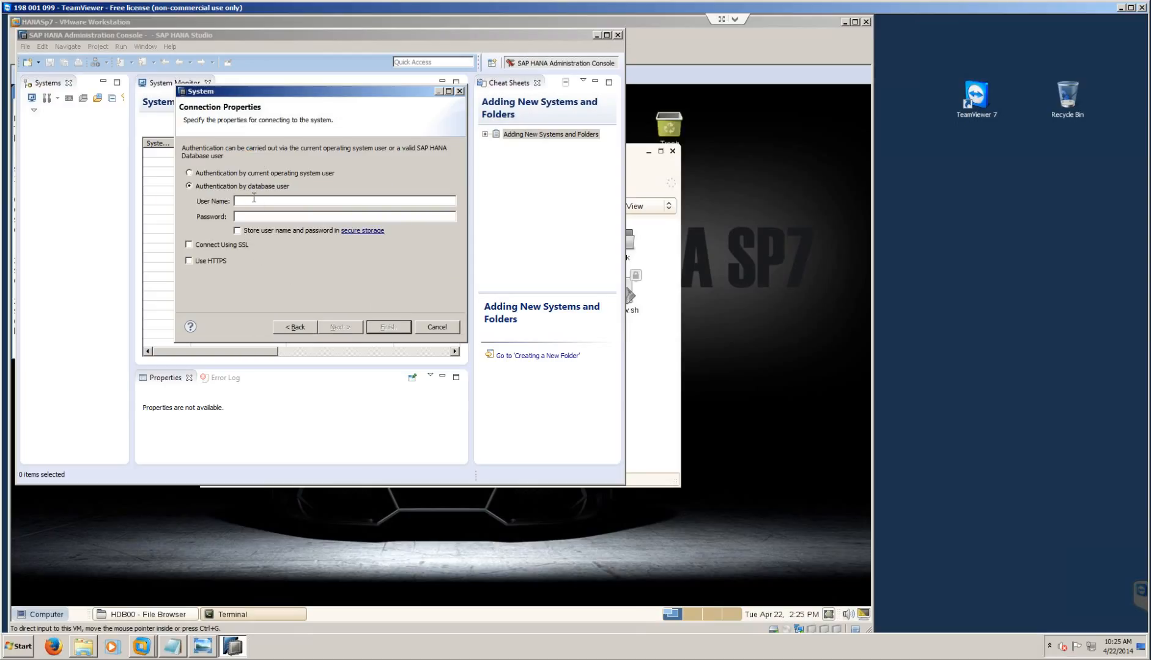
- Log in as SYSTEM with its password stored in secure storage, then return to the VM
text(SYSTEMmanag)
click(238, 231)
click(395, 322)
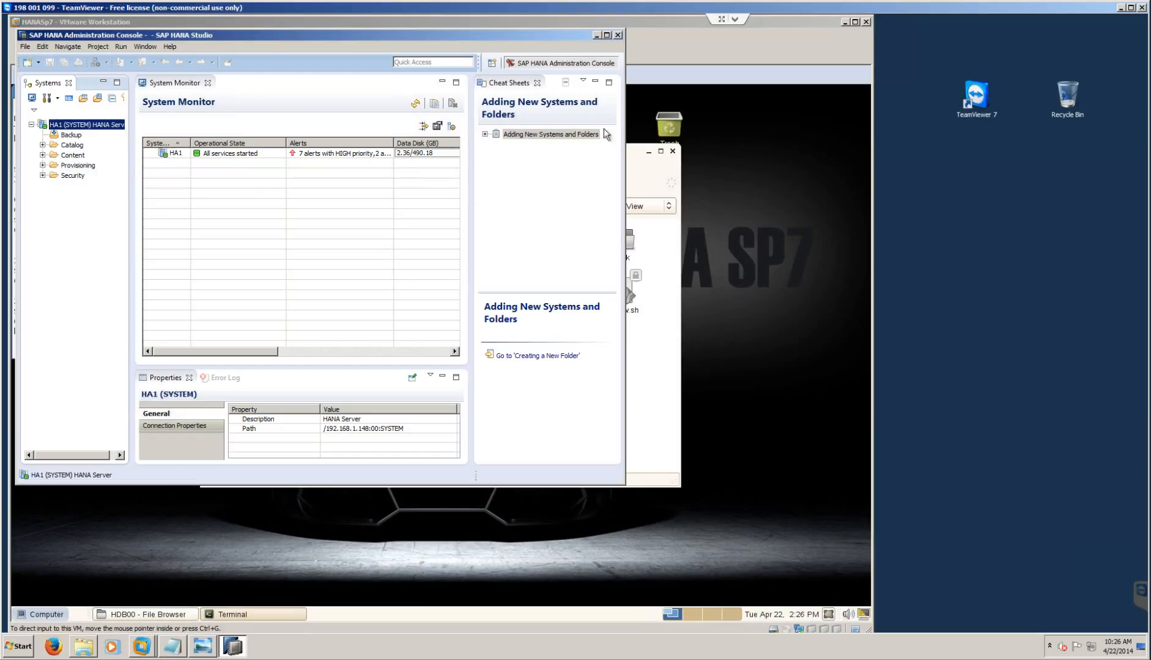
click(768, 243)
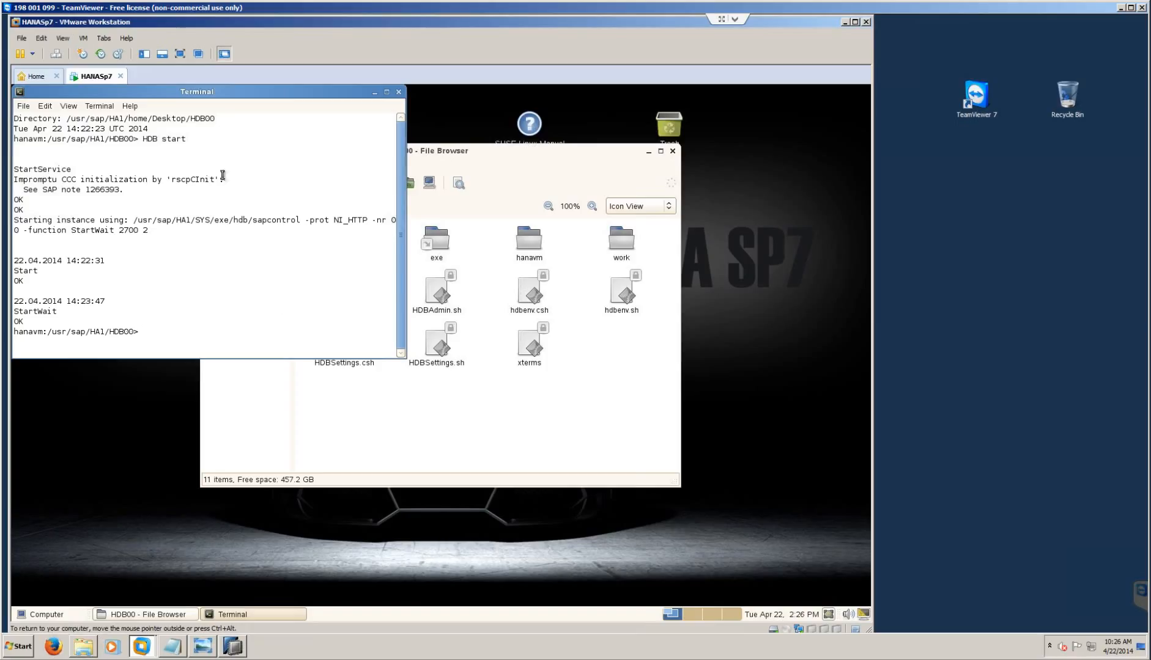
click(41, 615)
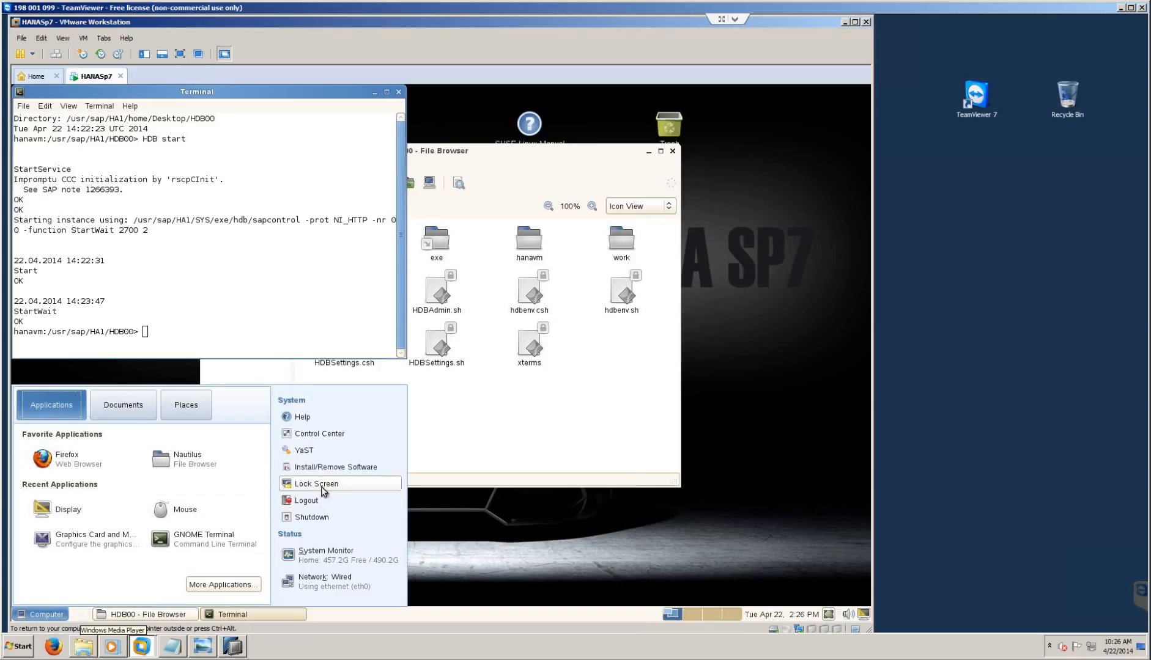
click(318, 455)
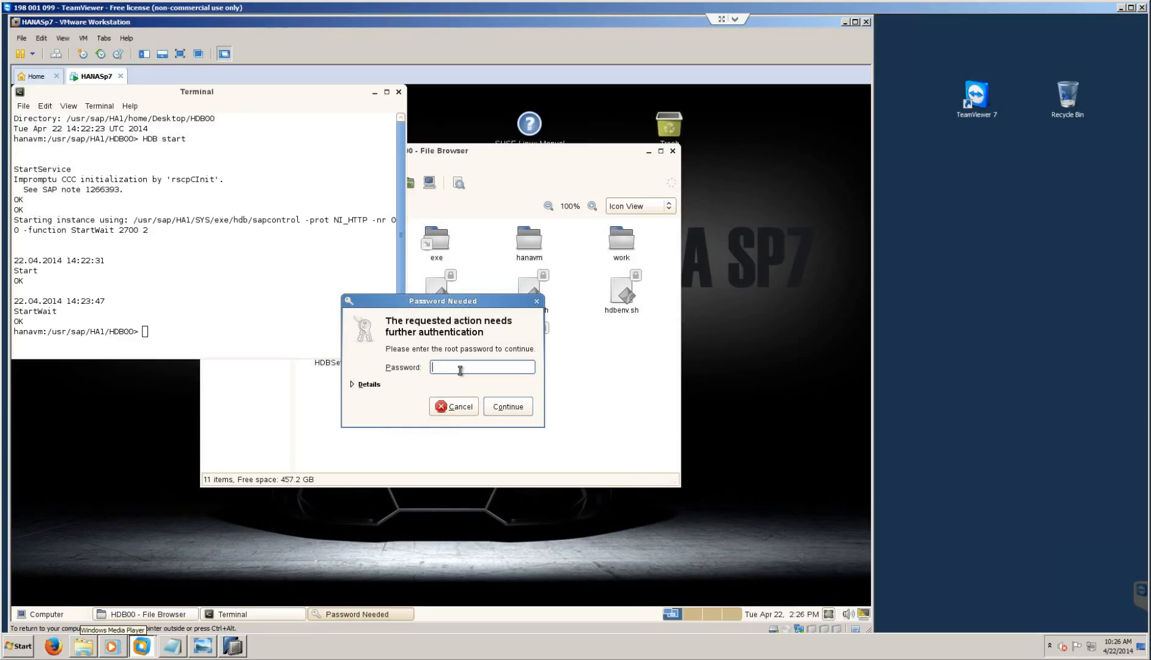
text(*******)
key(Return)
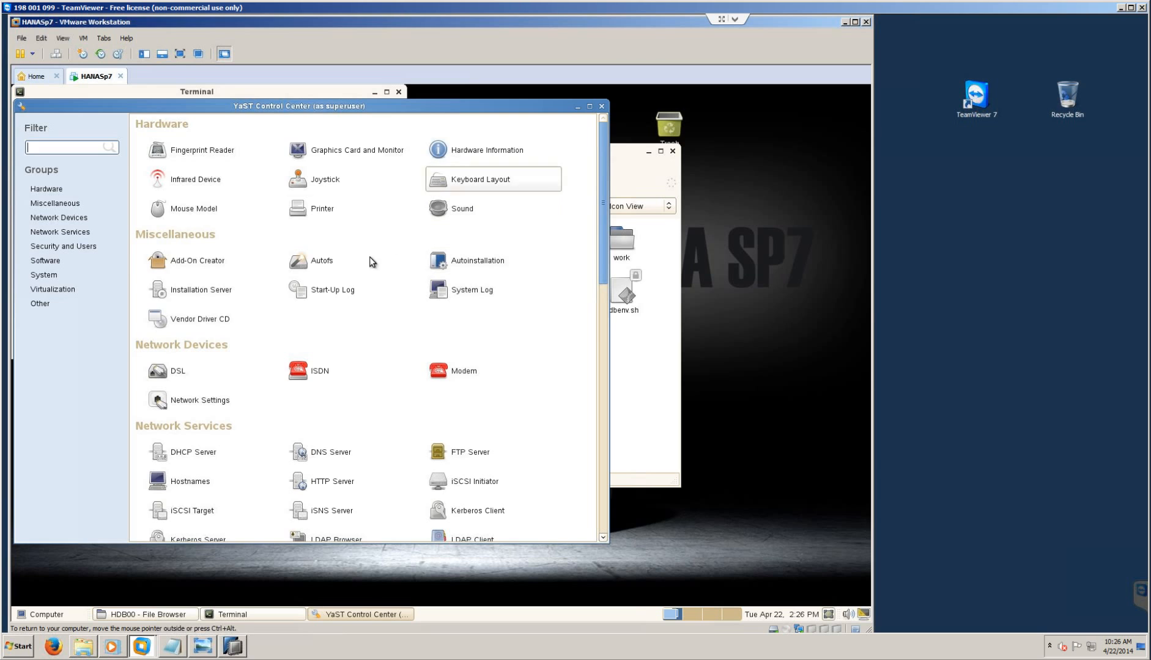
scroll(355, 316, down, 3)
scroll(354, 314, down, 3)
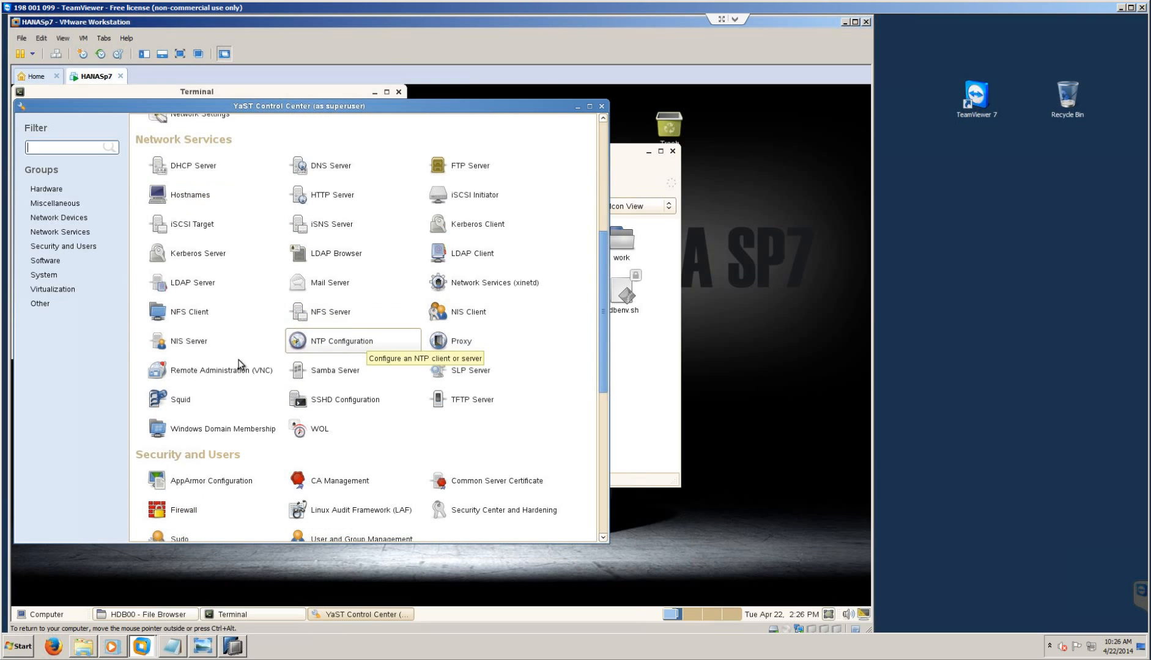
click(75, 220)
click(75, 233)
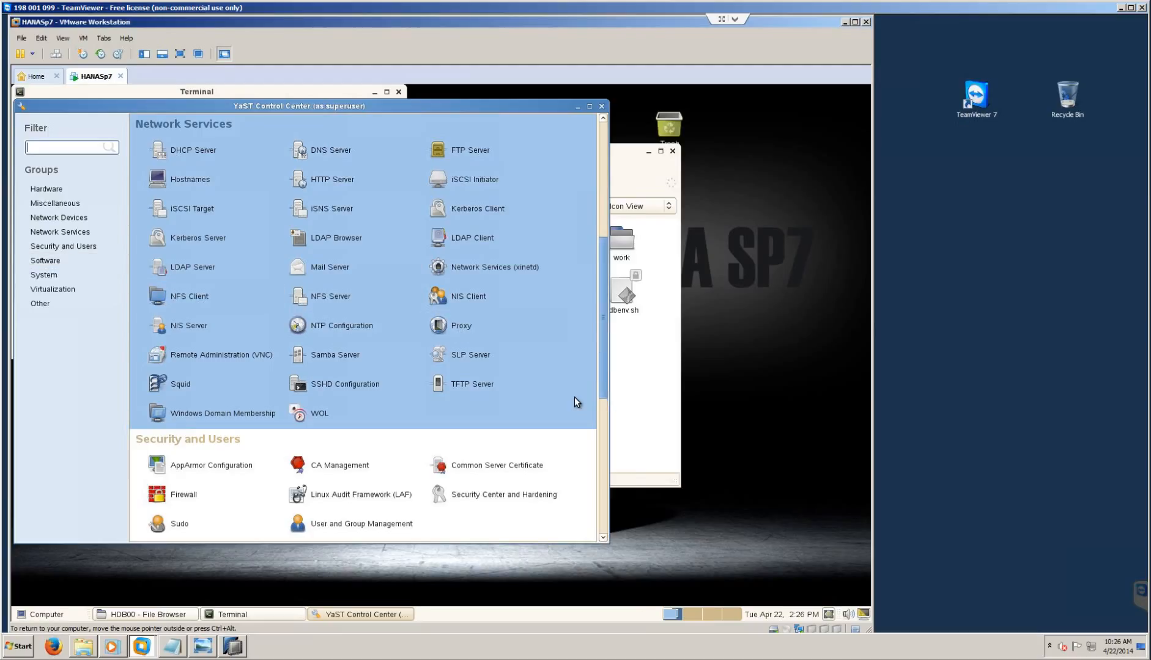
click(602, 107)
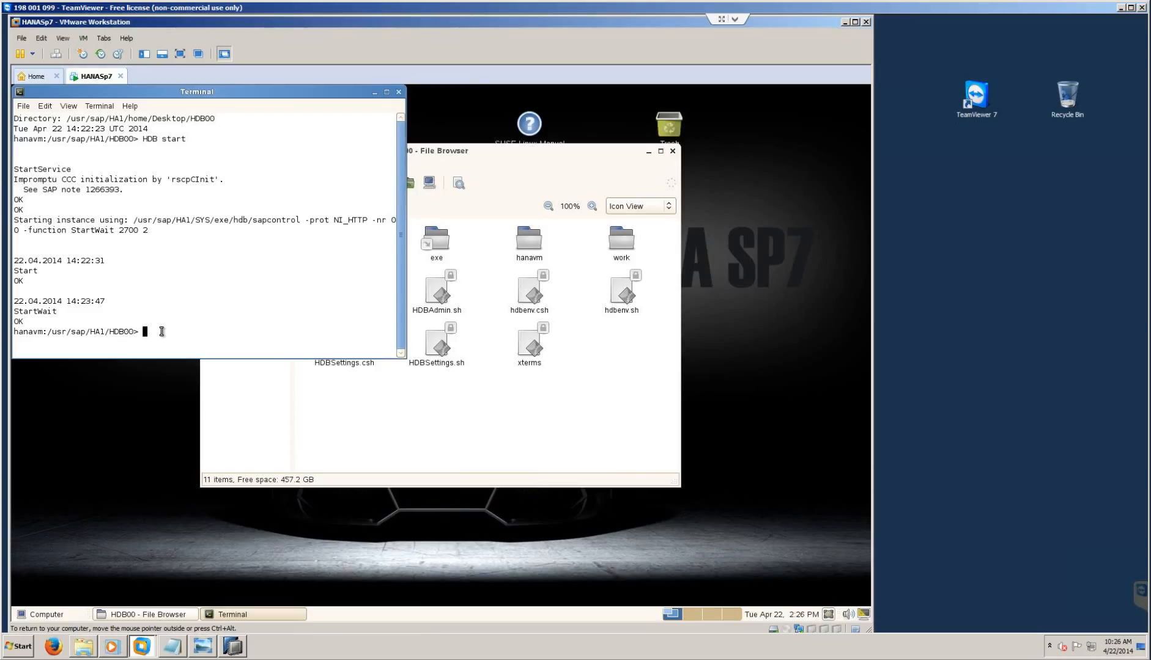
- Run 'HDB info' in the VM terminal and scroll through the listed HANA processes
text(HDN)
key(BackSpace)
text(B info)
key(Return)
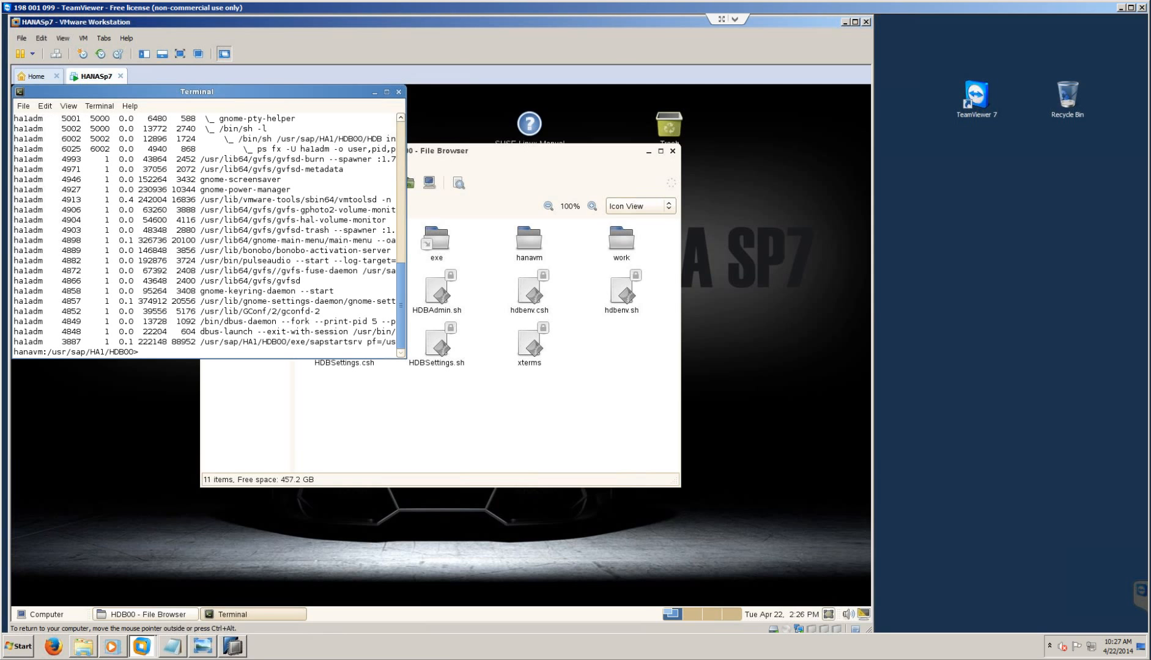
scroll(226, 294, up, 7)
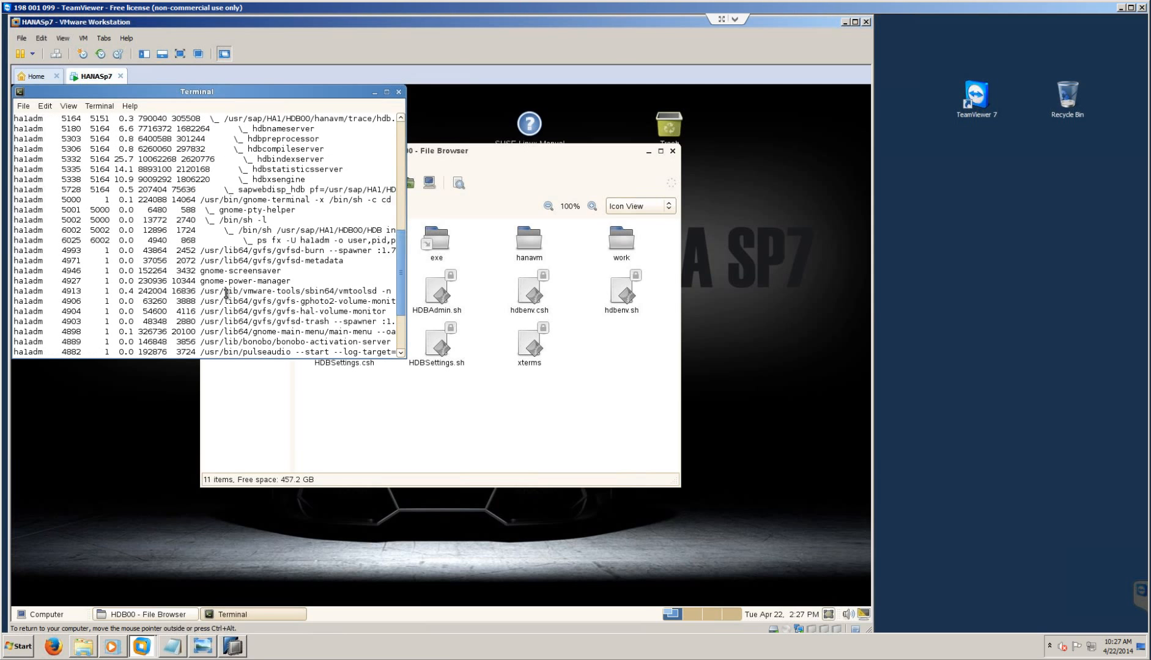
scroll(226, 294, up, 1)
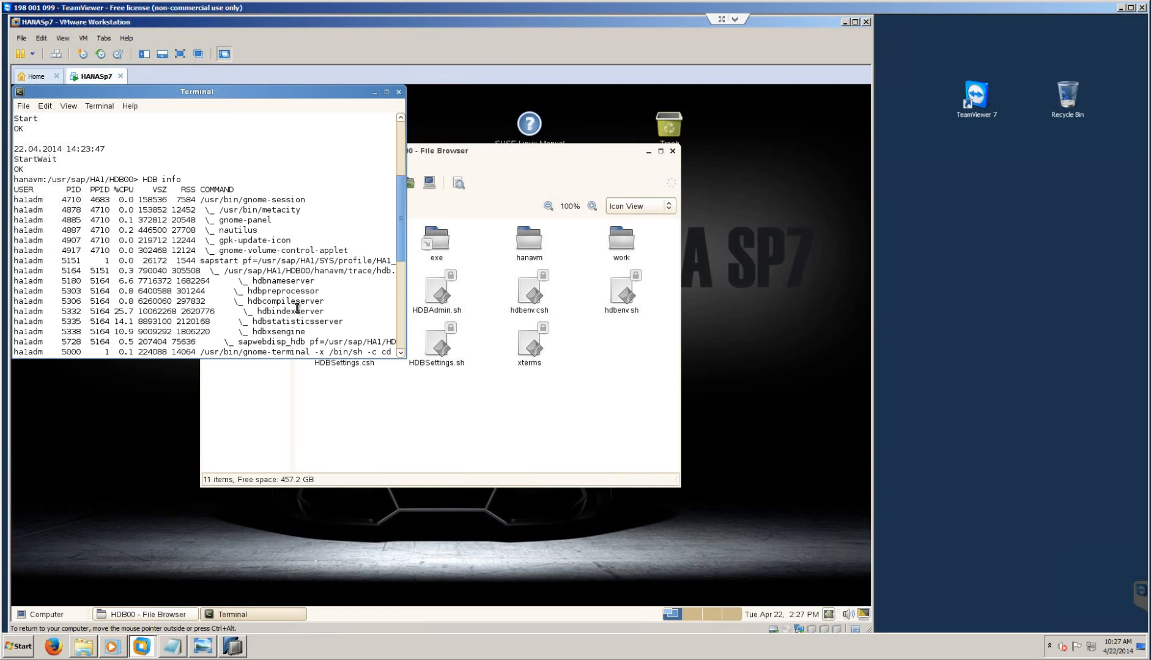
scroll(327, 298, down, 1)
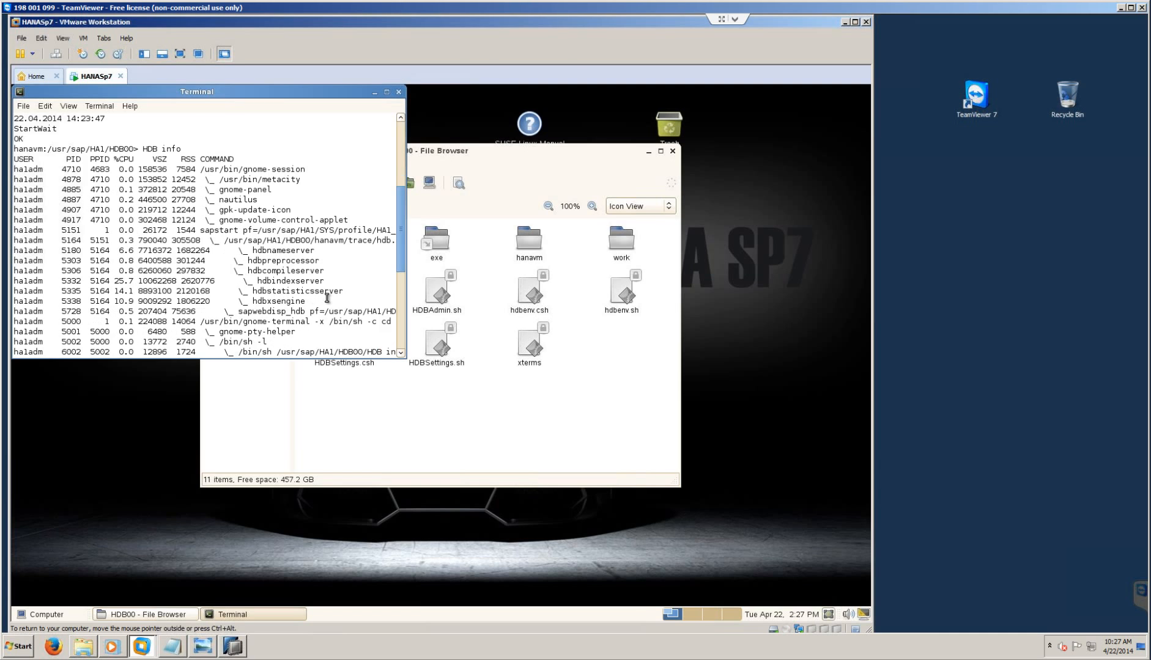
scroll(327, 298, down, 3)
scroll(327, 298, up, 6)
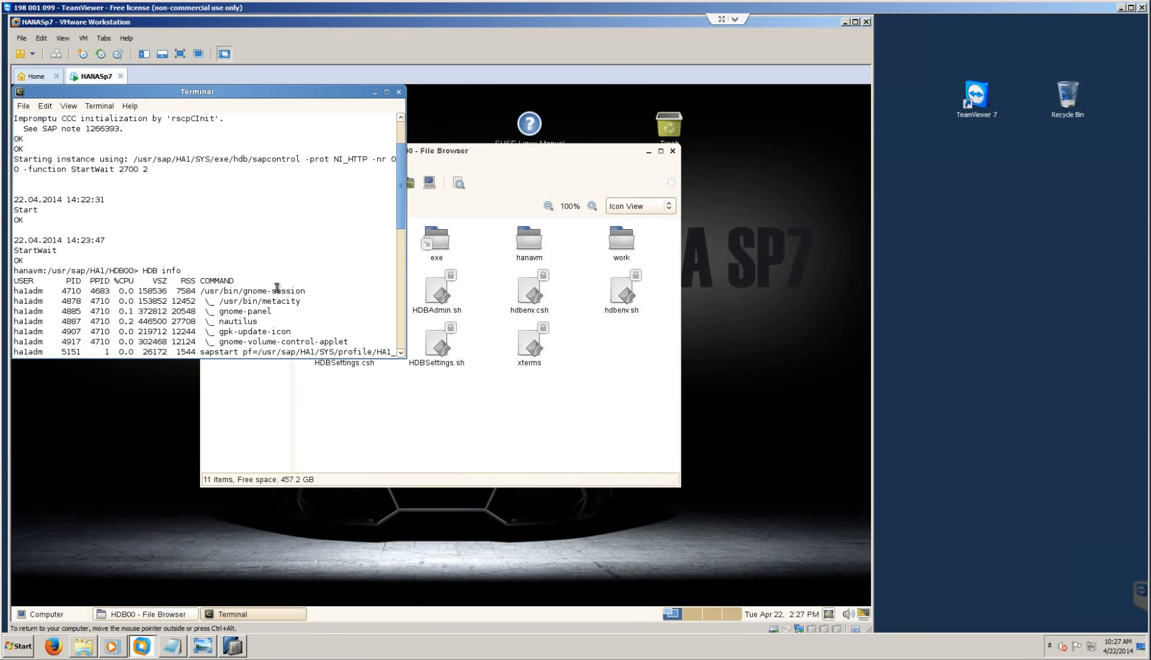
scroll(231, 274, down, 9)
scroll(241, 308, down, 1)
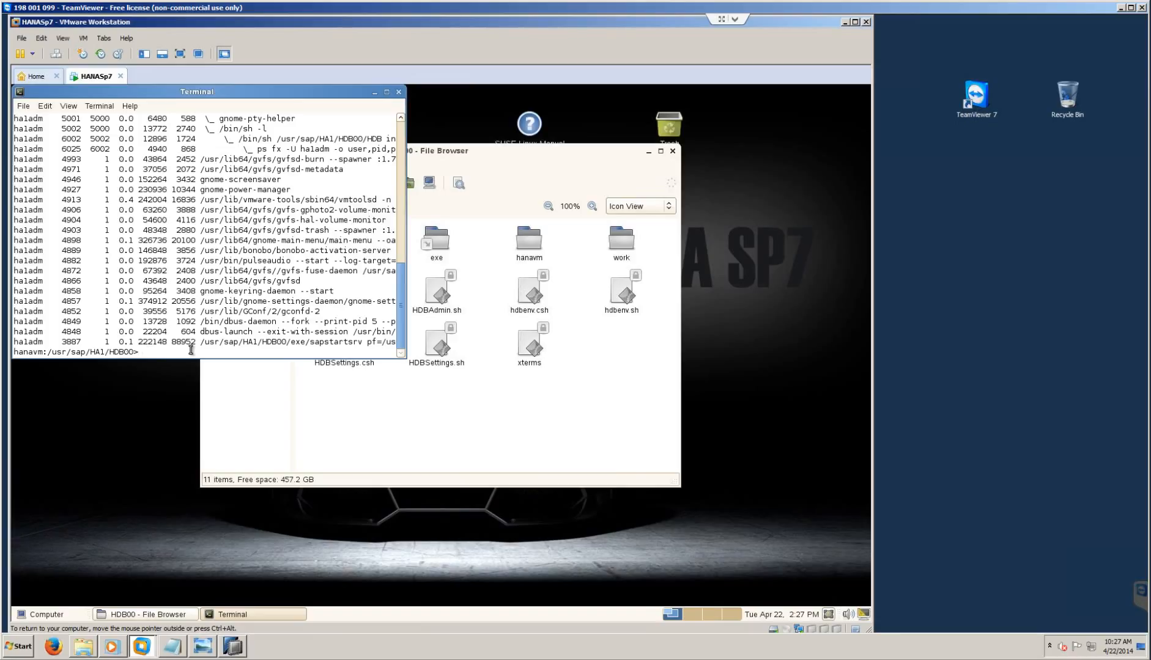
- Stop the database with 'HDB stop' and exit SAP HANA Studio
text(HDB stop)
key(Return)
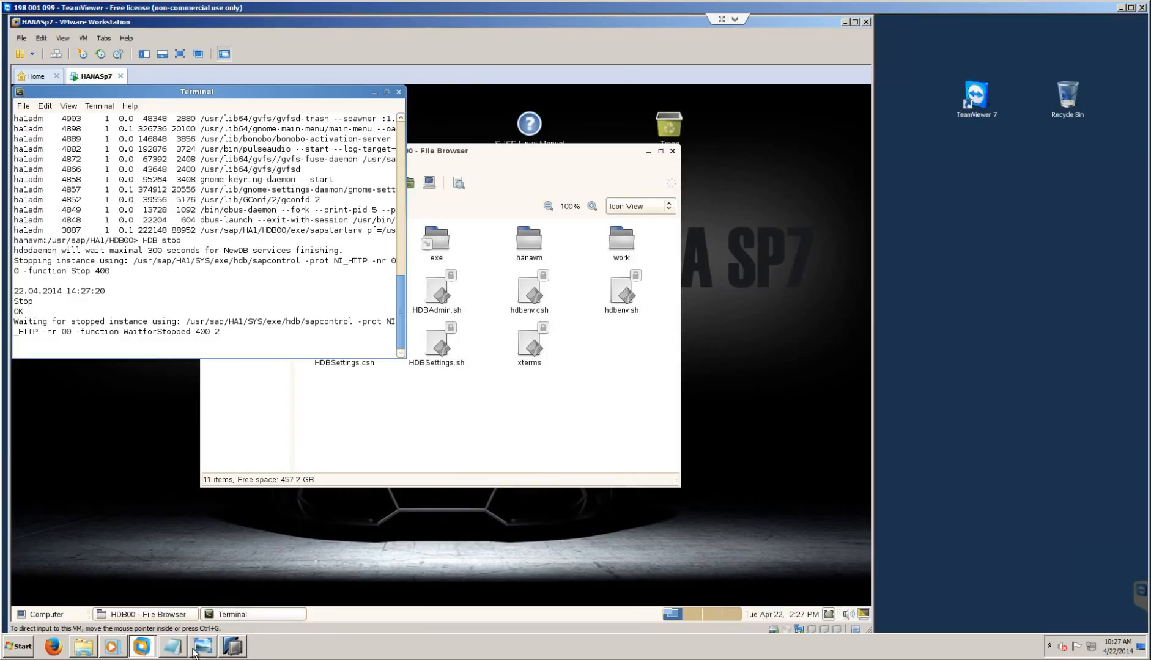
click(235, 652)
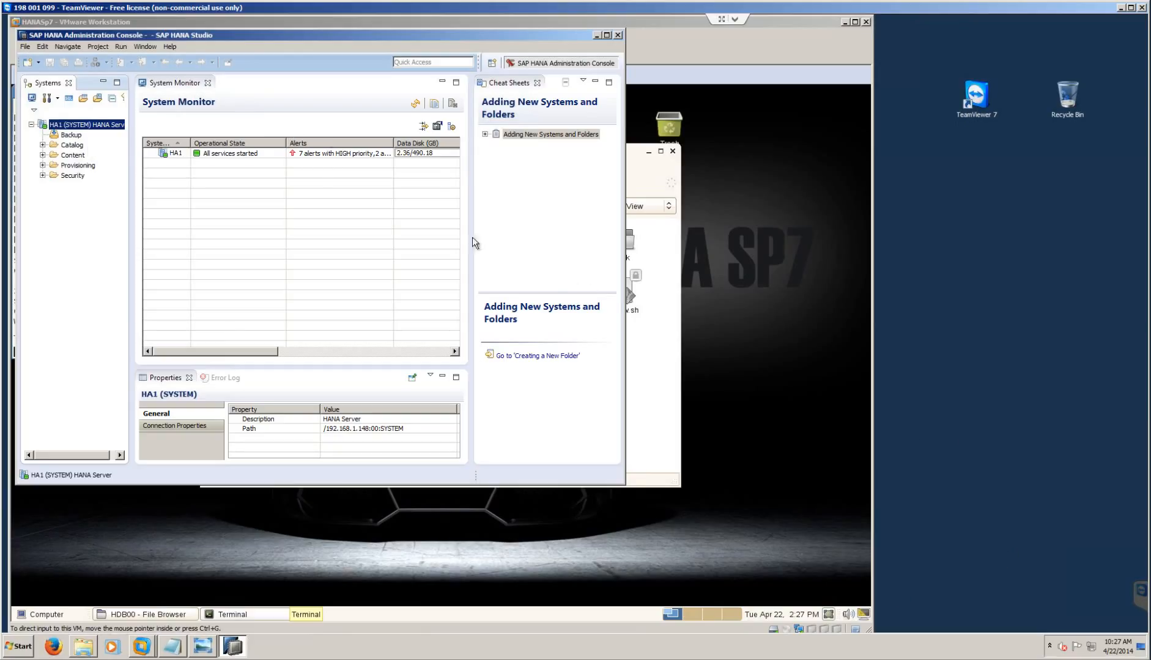
click(618, 36)
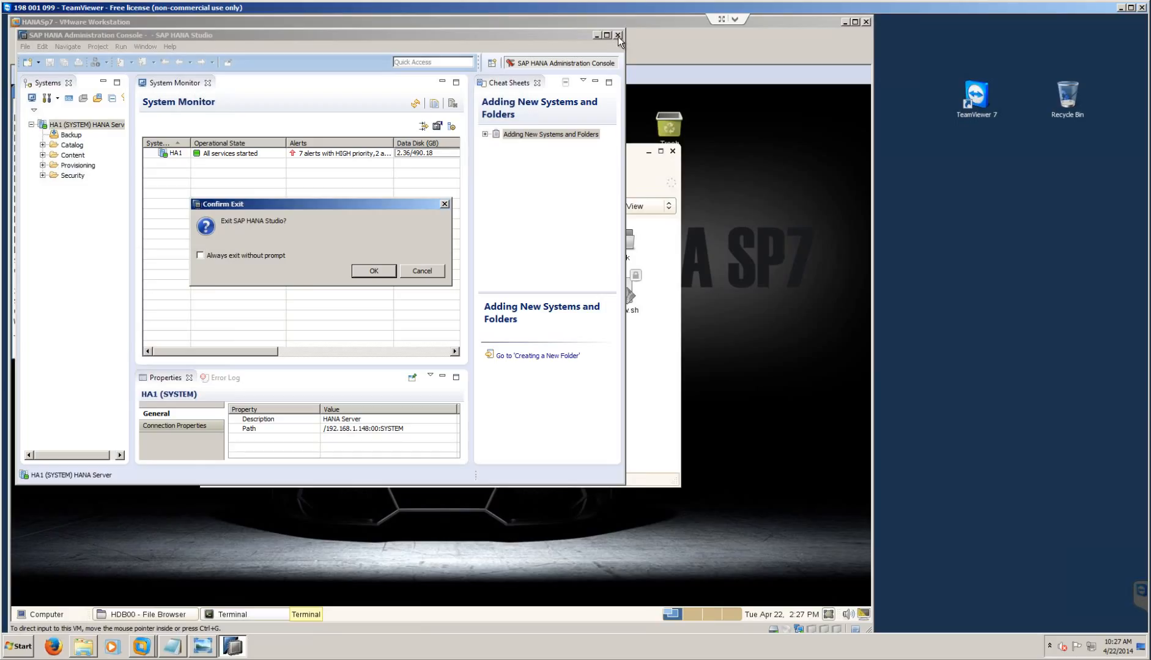
click(388, 271)
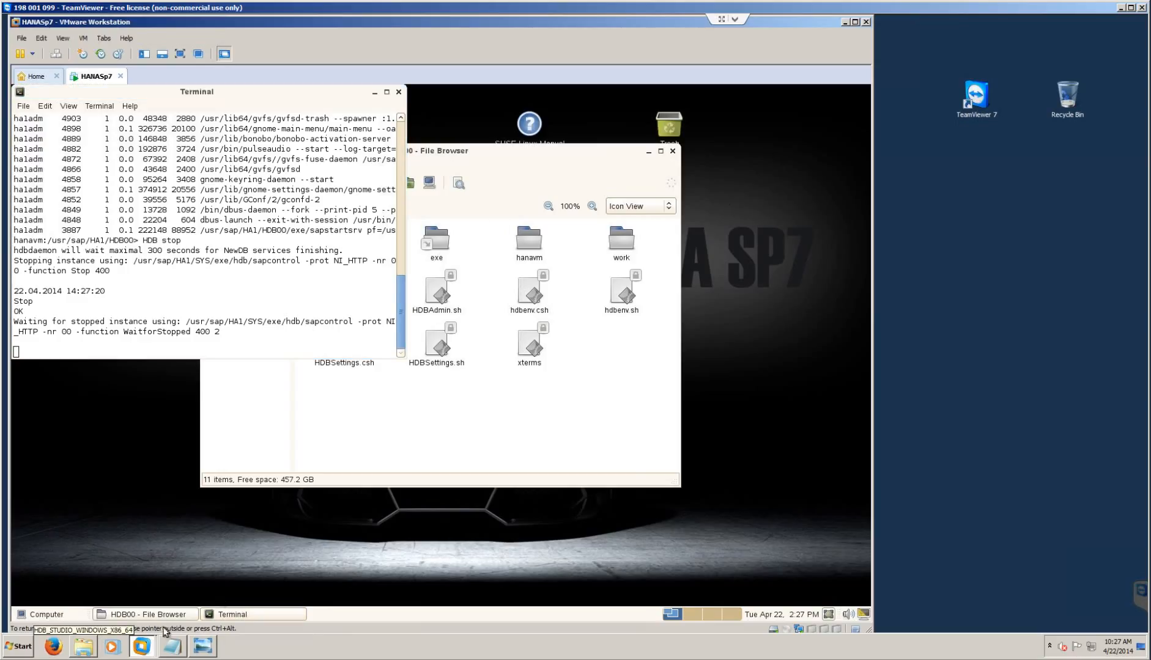
- Close the VM's terminal window with Ctrl+D
click(19, 646)
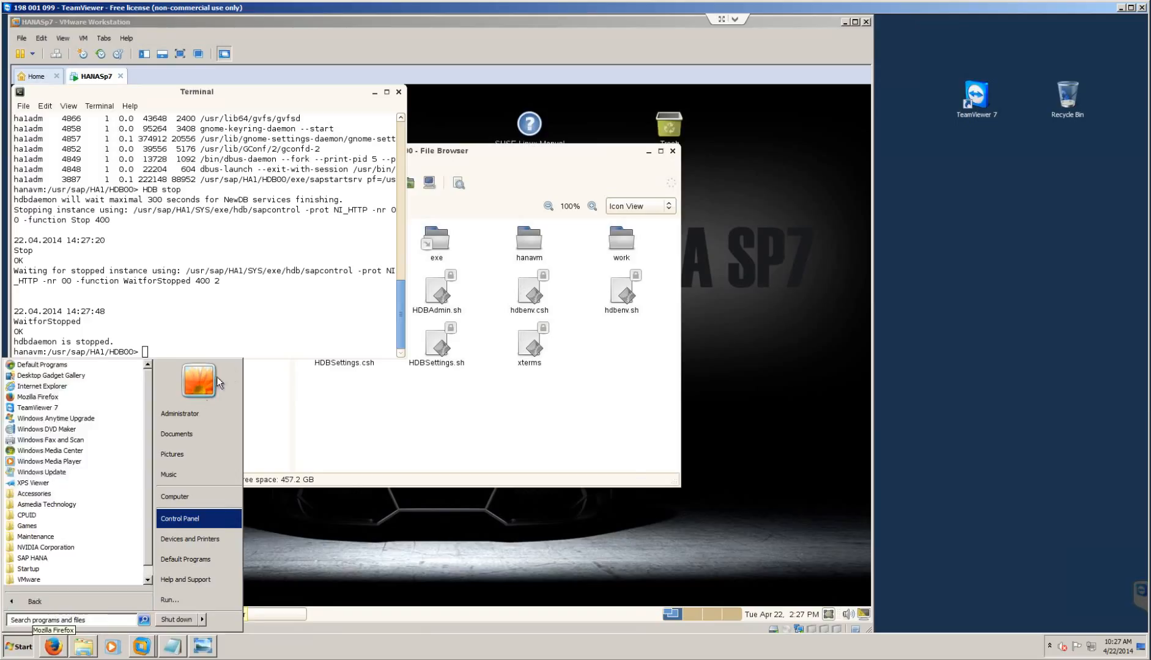
click(133, 339)
click(165, 352)
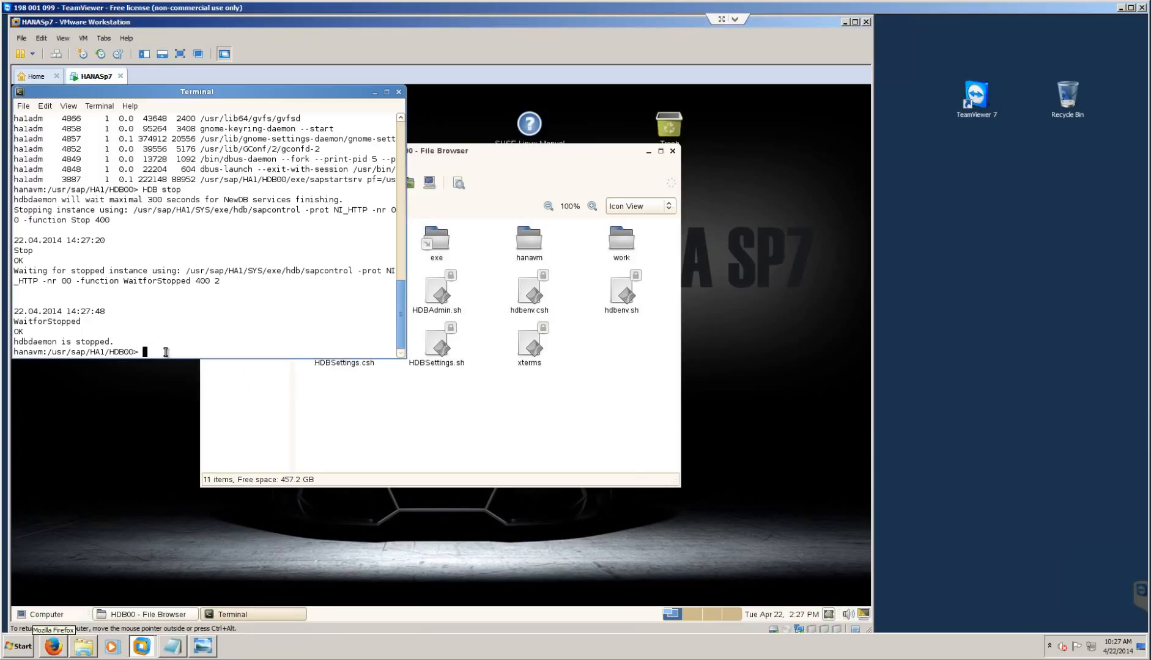
key(ctrl+d)
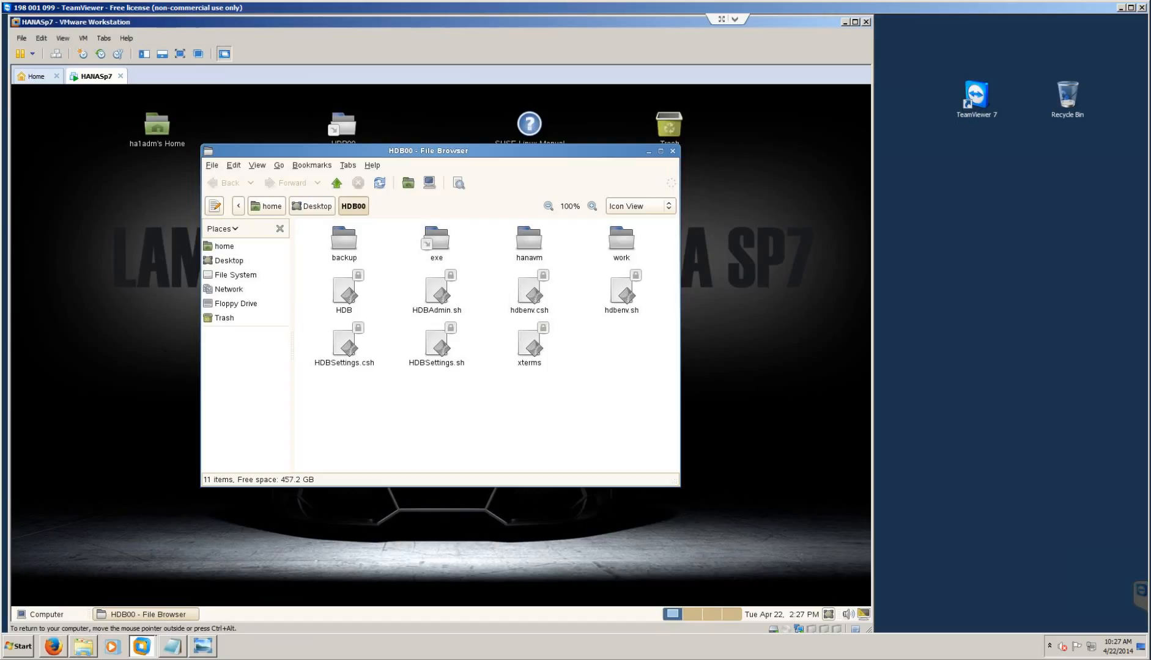
- Hide VMware, restore the Notepad agenda, and browse HANA-SP7's 51047423 DATA_UNITS folder
click(845, 23)
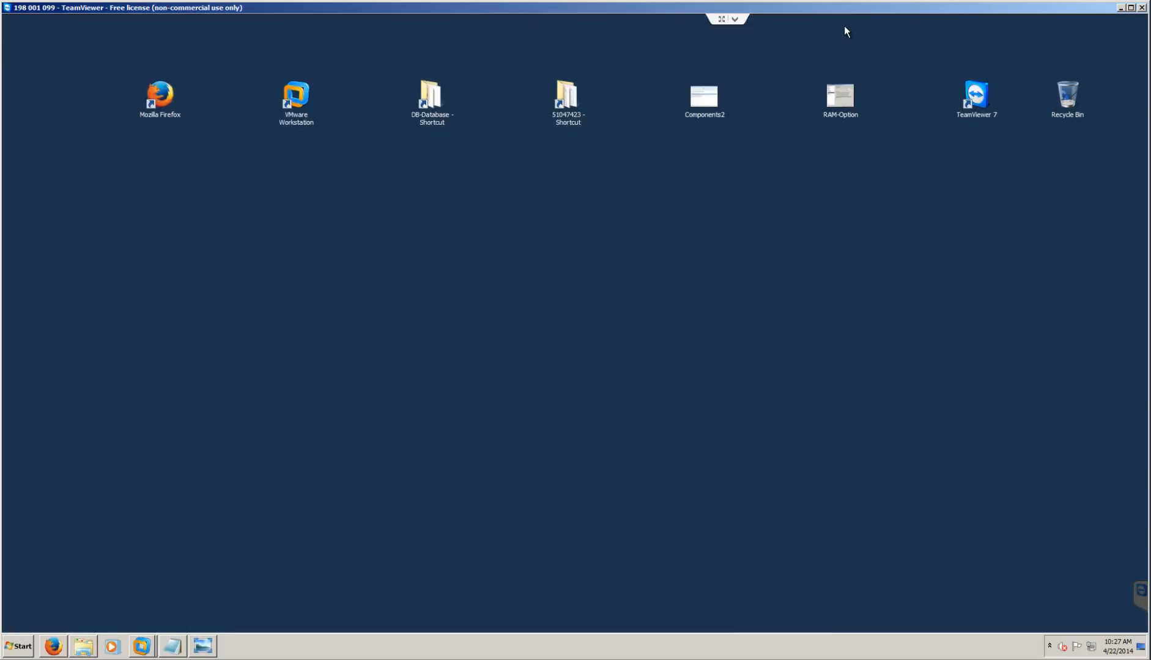
click(173, 647)
click(158, 293)
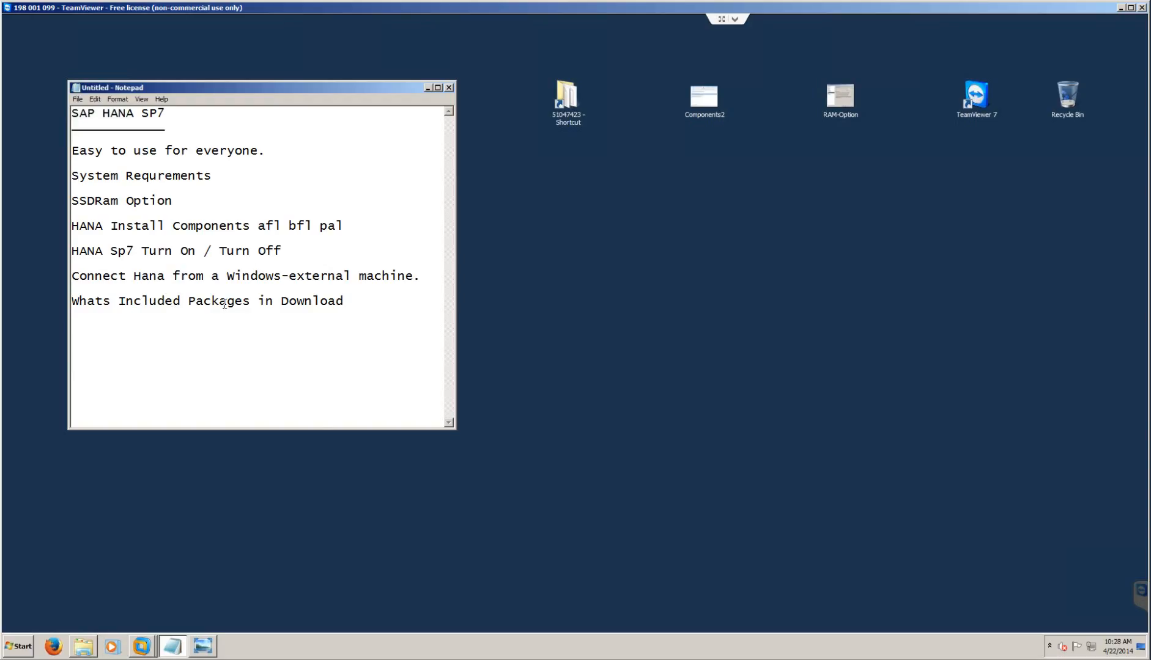
click(79, 649)
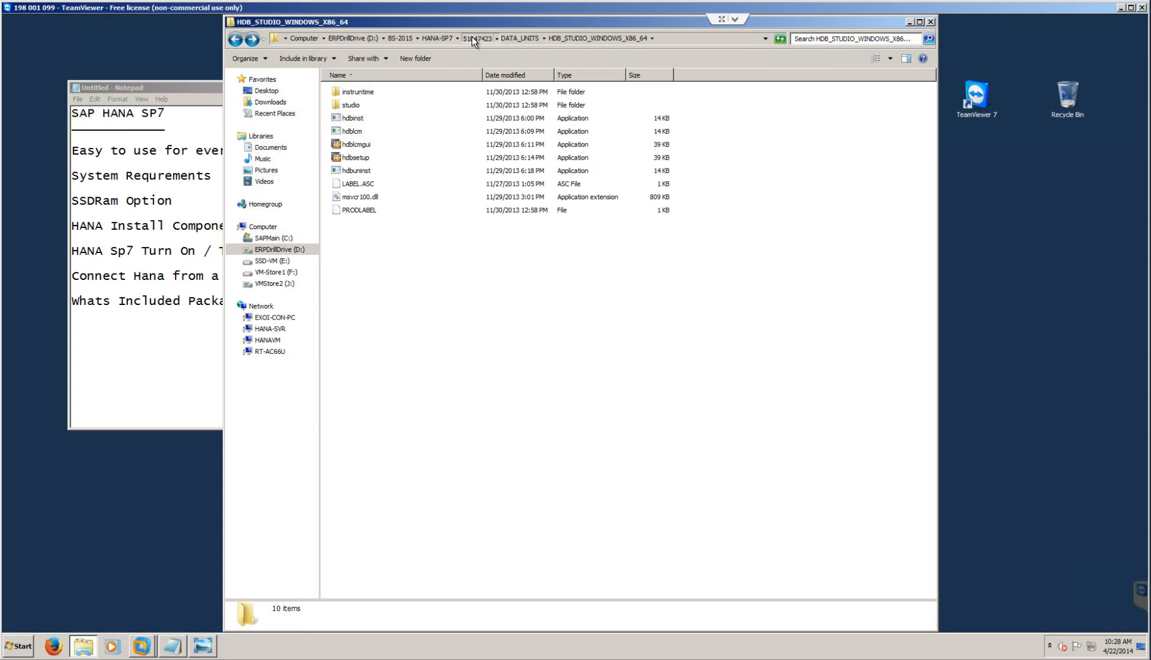
click(437, 38)
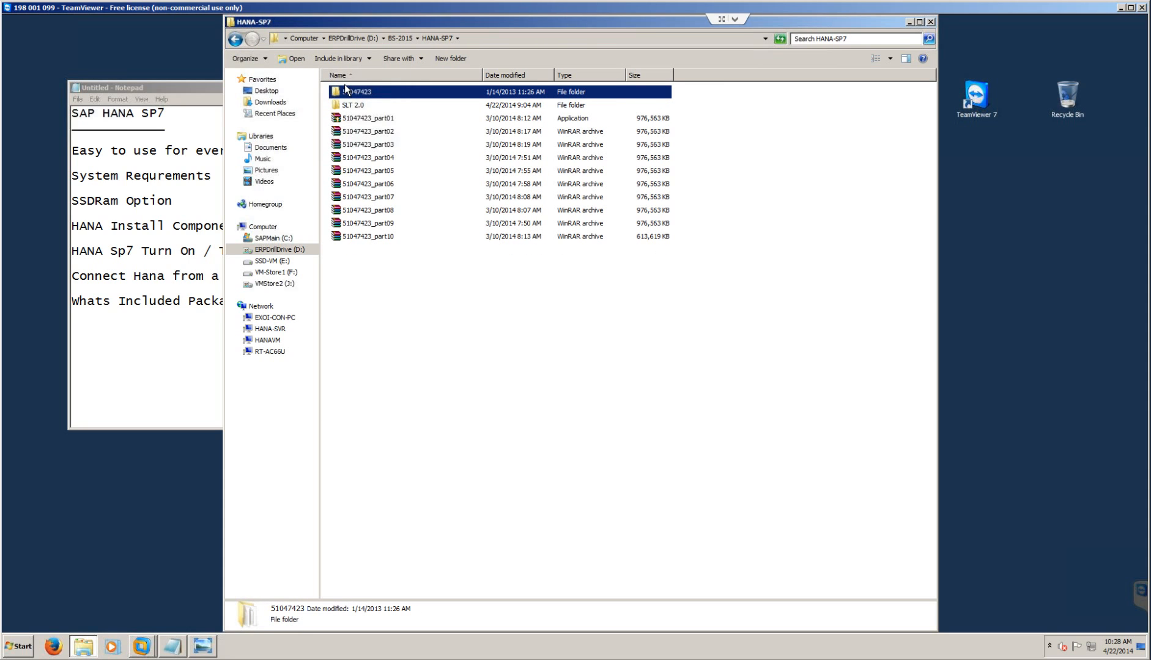
double_click(344, 90)
double_click(344, 90)
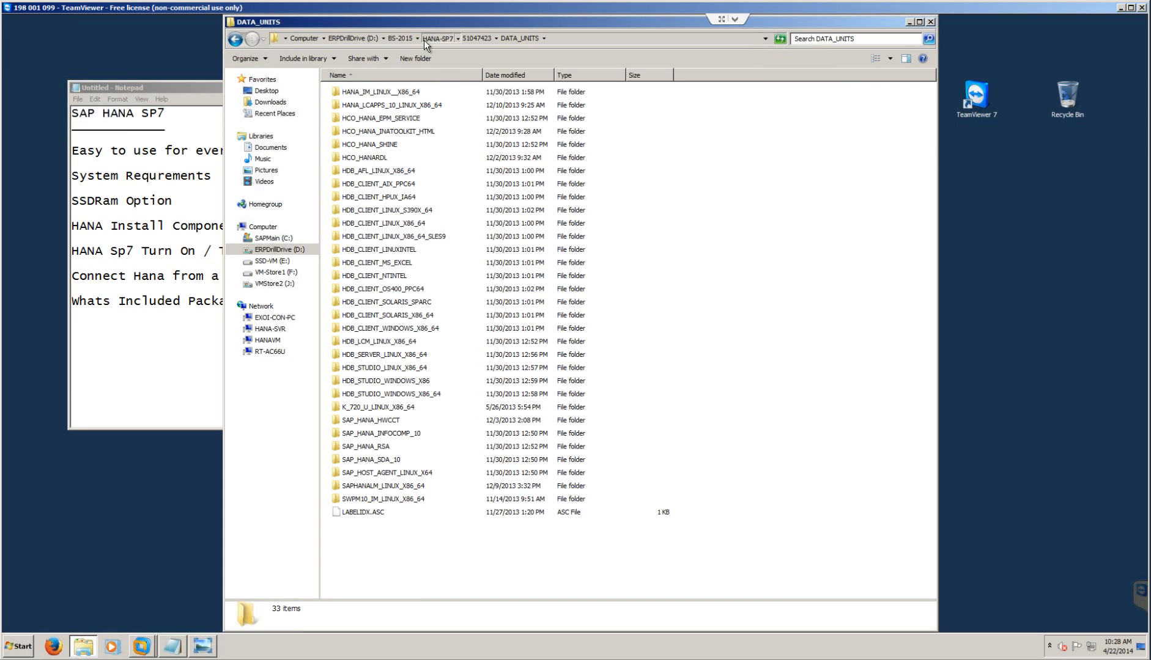
- Browse into the SLT 2.0 folder and its DATA_UNITS subfolder
click(397, 38)
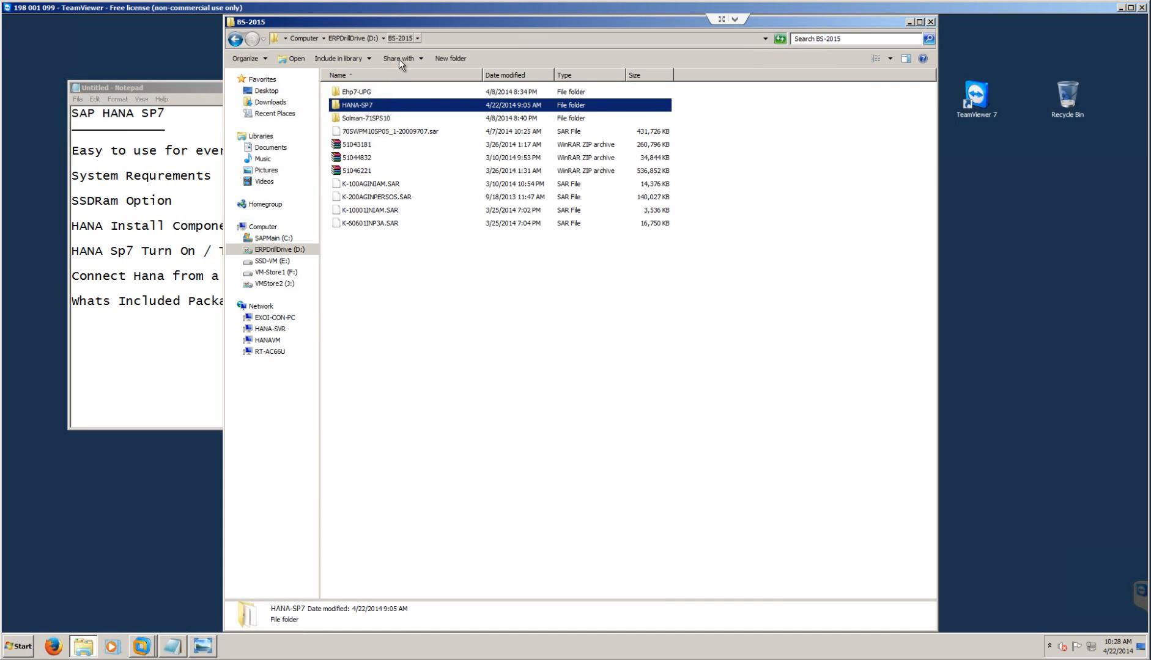
double_click(362, 105)
double_click(361, 107)
double_click(365, 90)
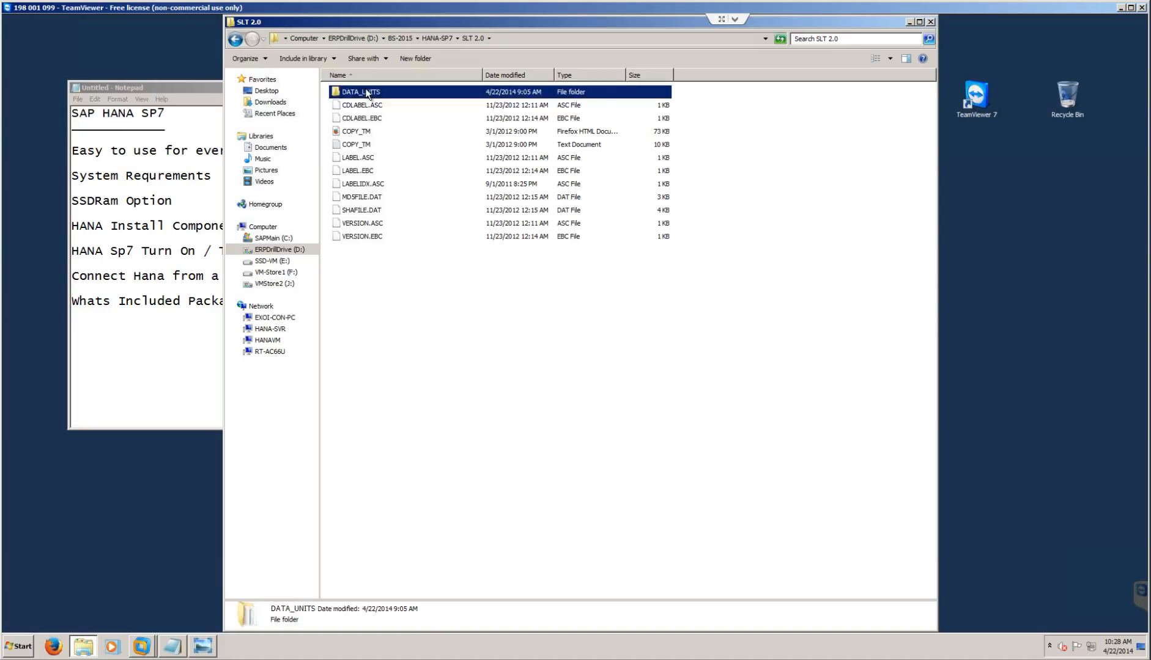
click(474, 35)
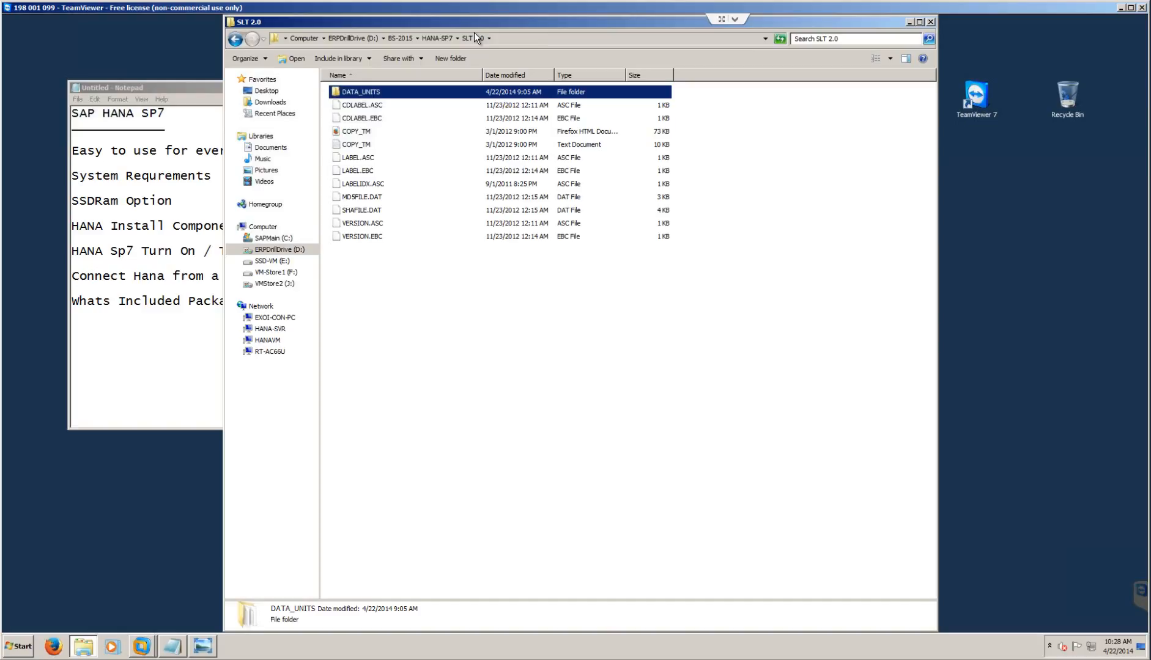
- Inspect the DMIS upgrade and install folders, select K-116AGINDMIS.SAR, then close Explorer
double_click(341, 91)
double_click(384, 232)
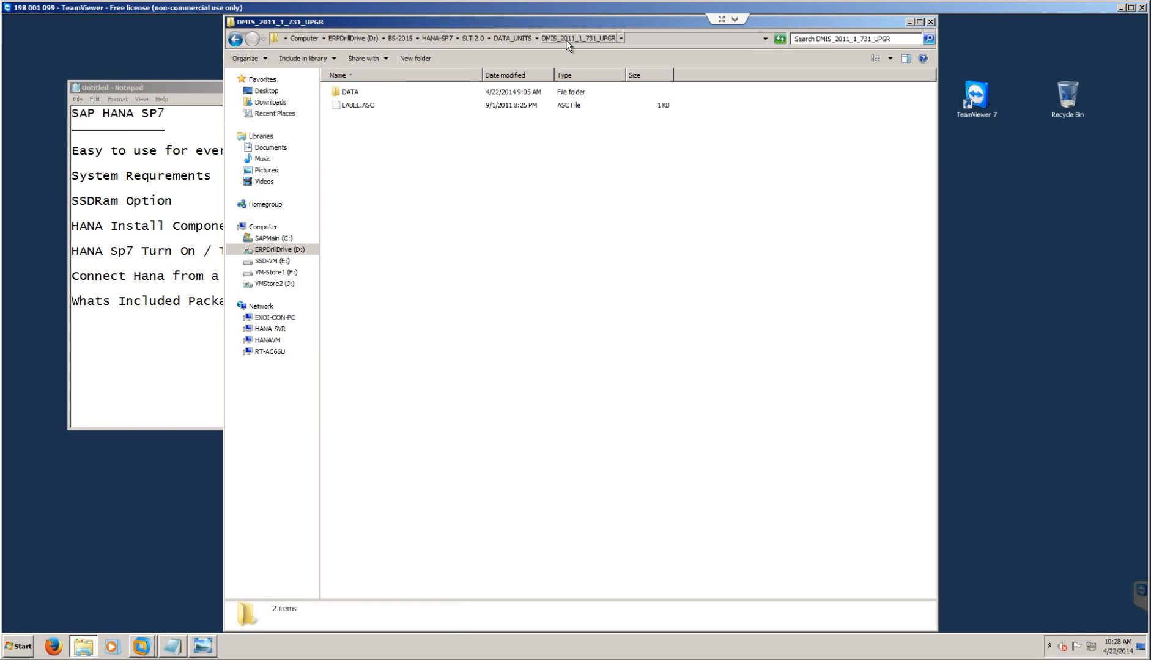
click(512, 37)
double_click(392, 224)
double_click(349, 91)
click(648, 92)
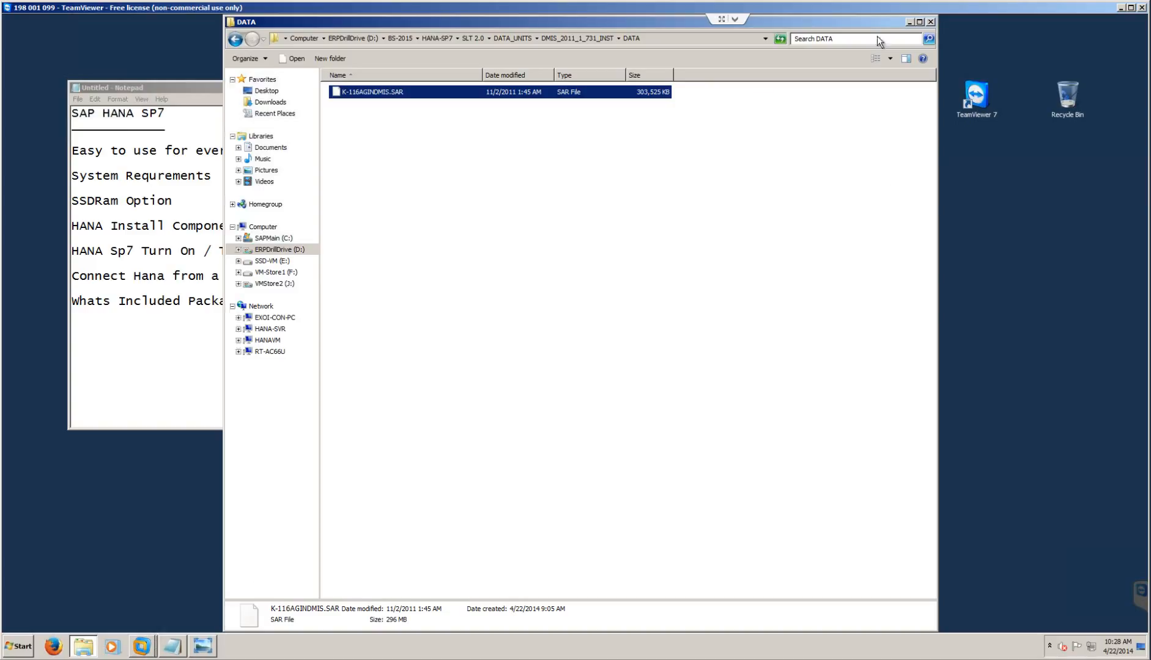
click(930, 22)
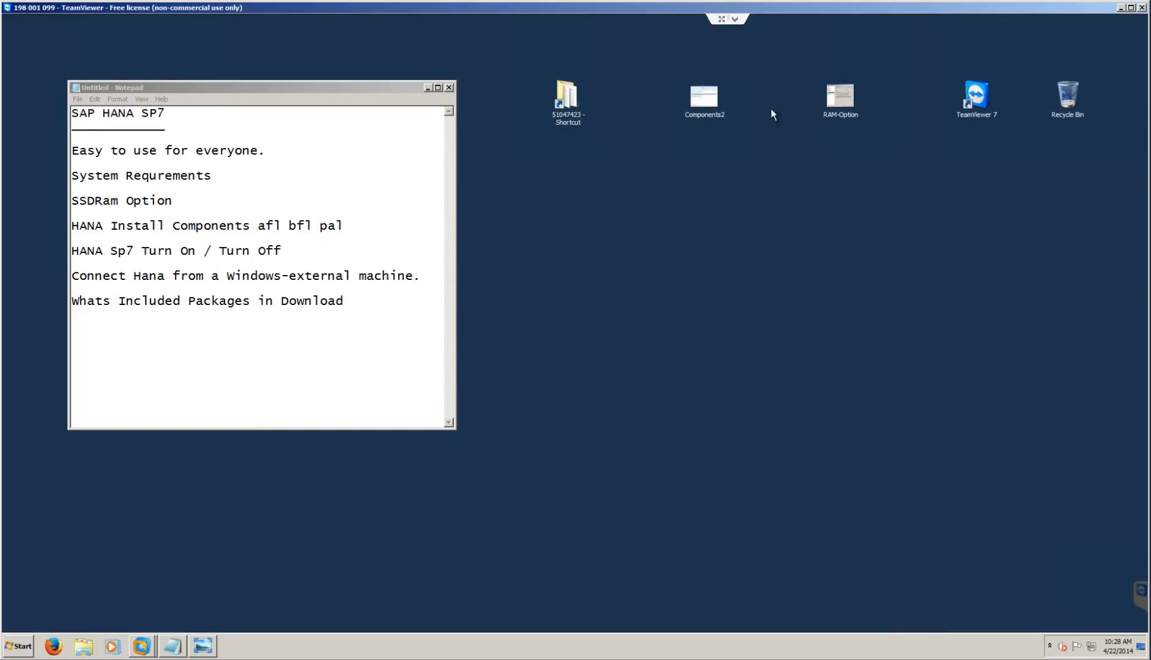
double_click(710, 99)
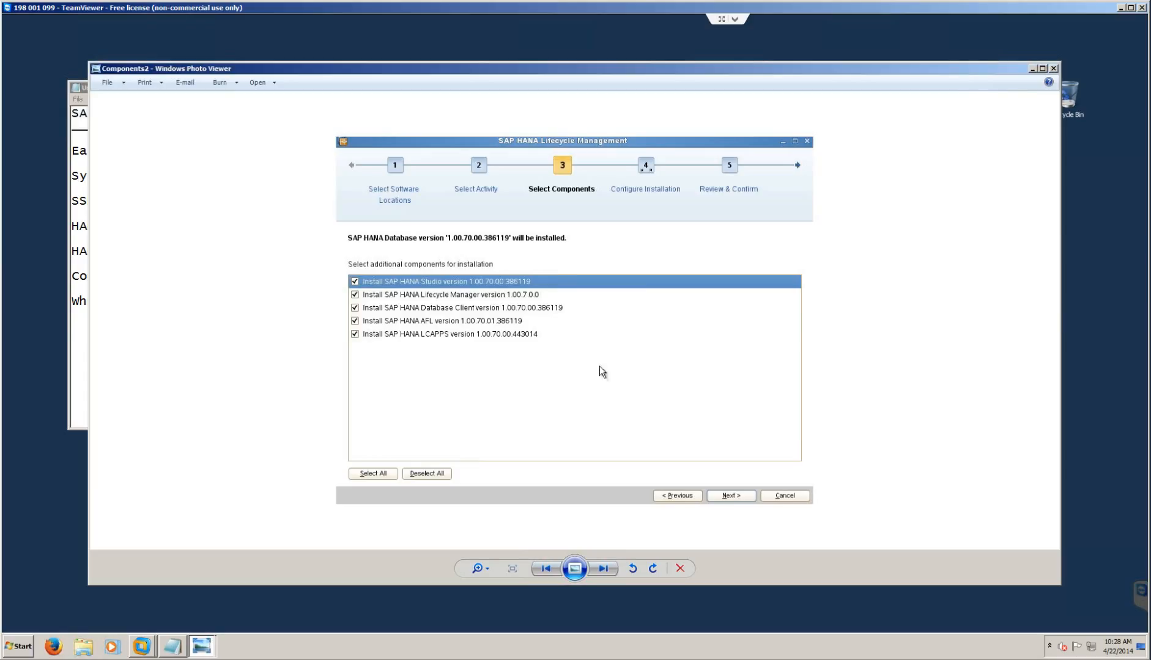
click(1054, 68)
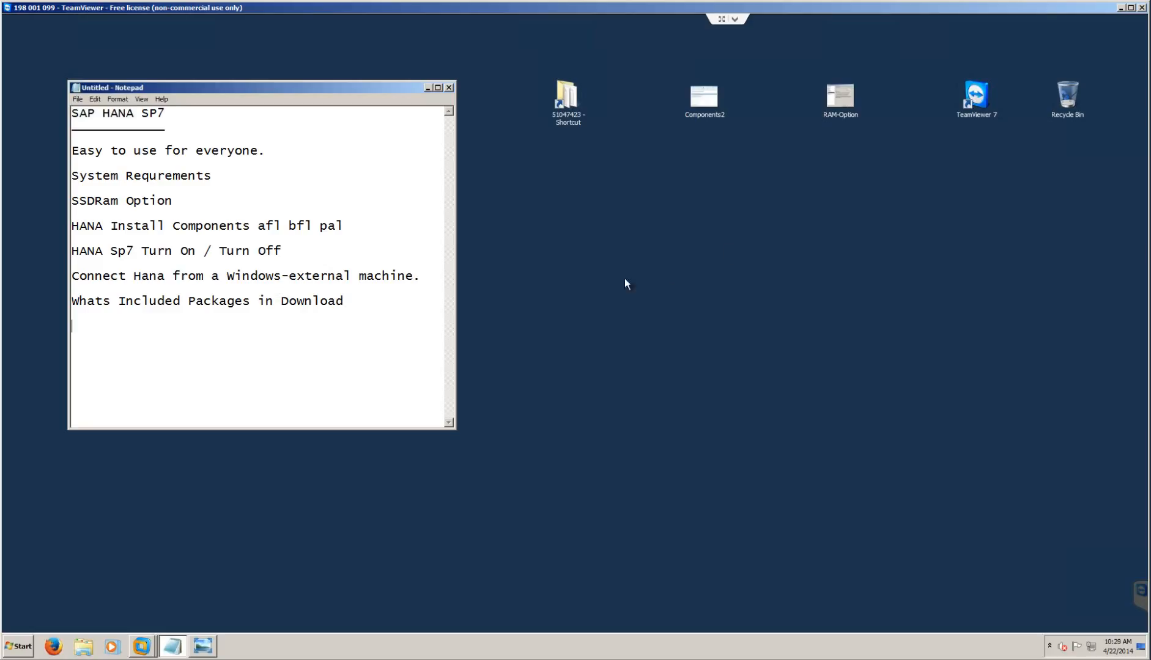
click(691, 265)
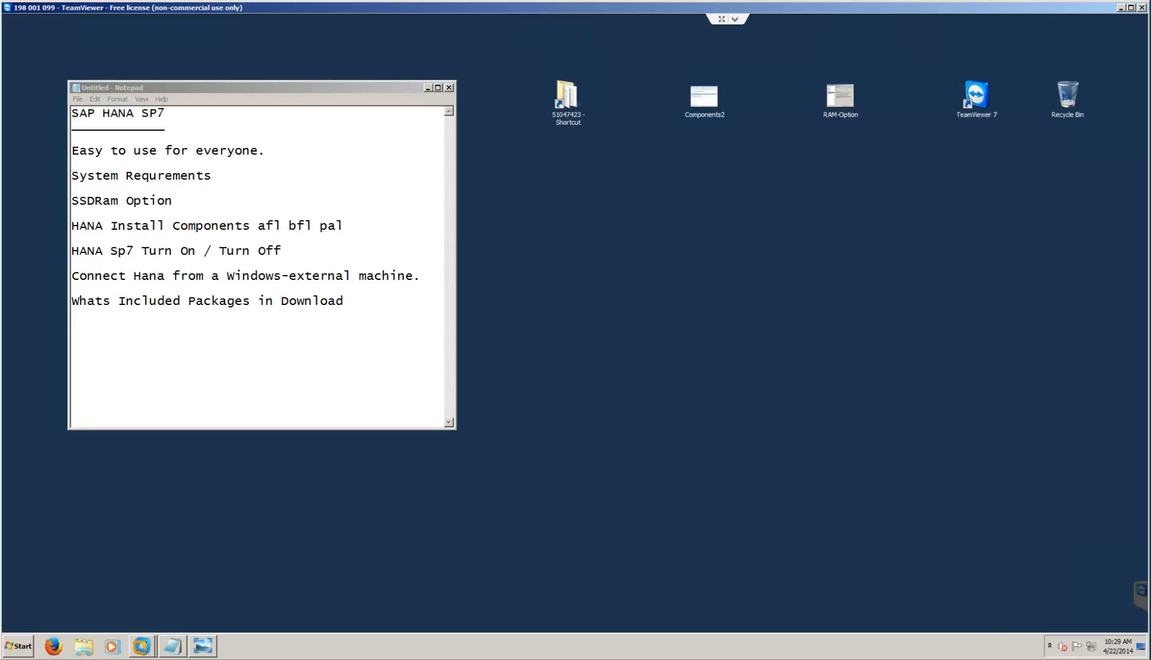